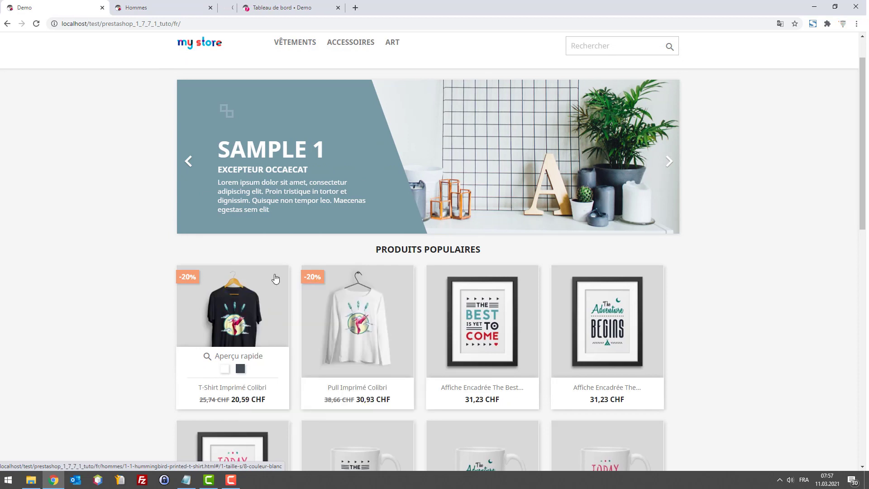
Bring up the Hommes category page and open the developer tools, reduced in height so the category block stays in view
key(ctrl+Tab)
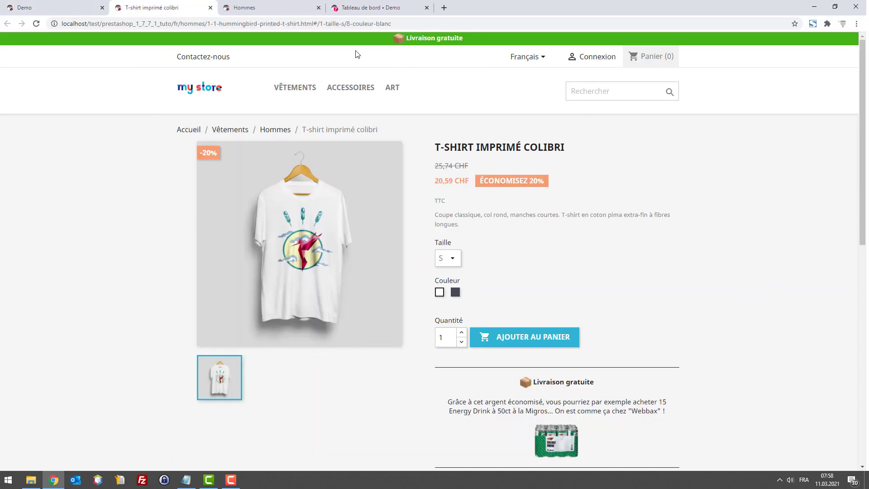
click(261, 7)
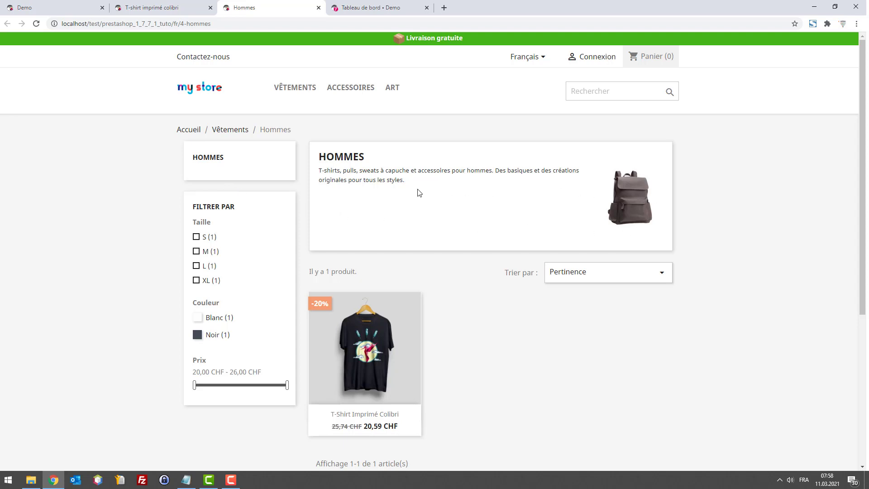
drag(419, 193, 392, 188)
click(394, 189)
key(F12)
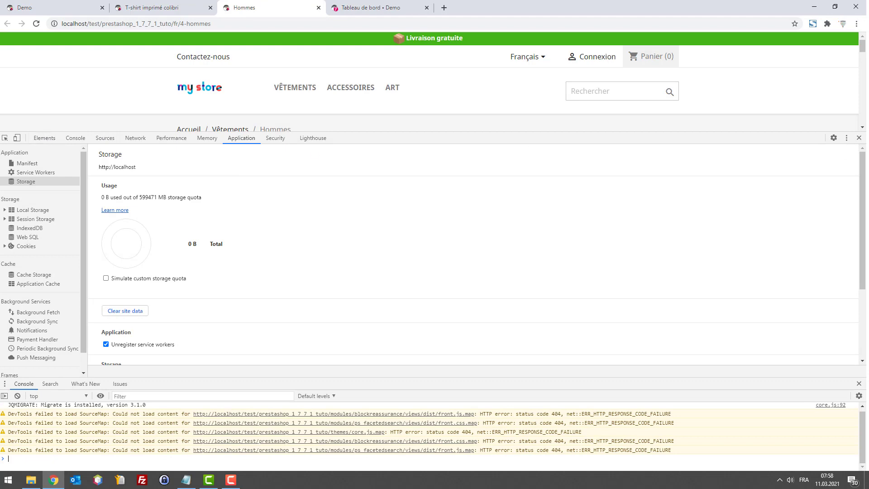
drag(400, 132, 64, 262)
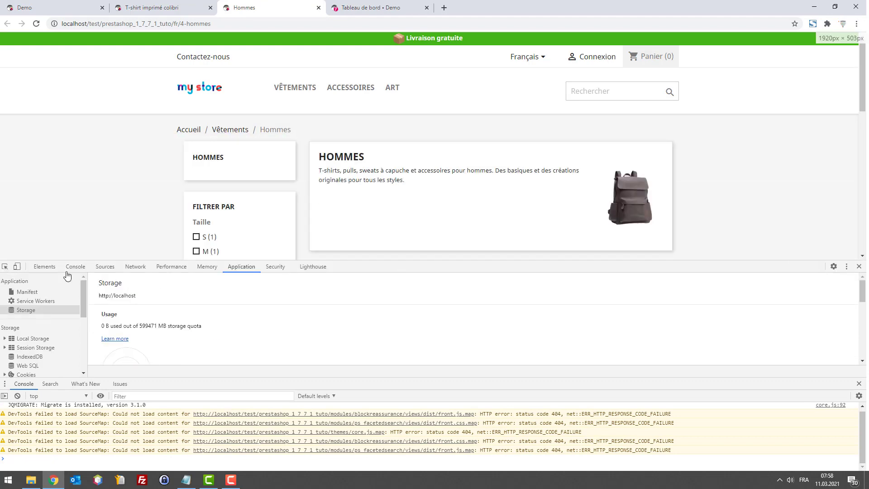
Inspect the Hommes category description and delete its category-description element from the page
click(4, 267)
click(395, 194)
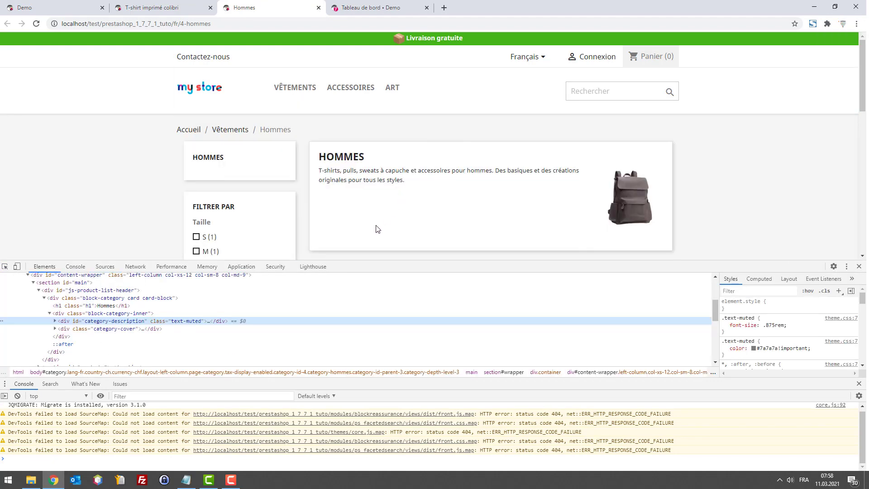
key(Delete)
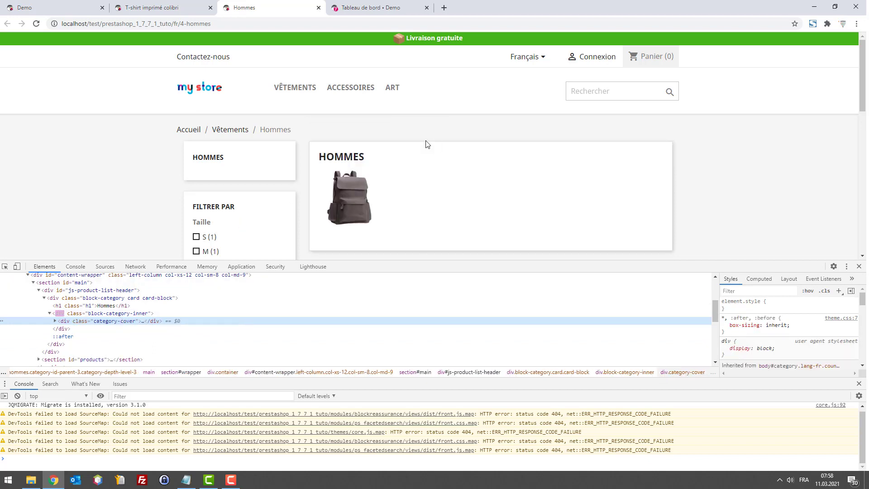
Inspect the remaining block-category-inner container with the backpack image and delete it, leaving only the Hommes heading in the block
click(4, 267)
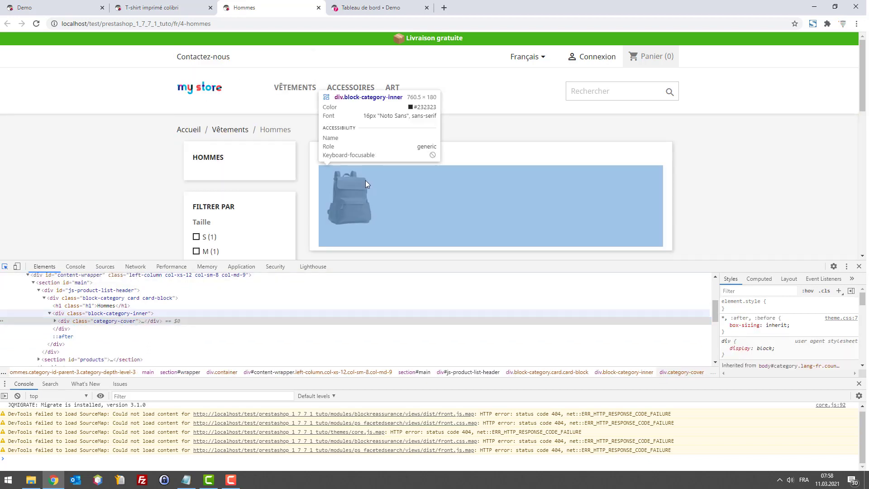
click(422, 191)
key(Delete)
scroll(424, 189, down, 4)
scroll(423, 188, up, 3)
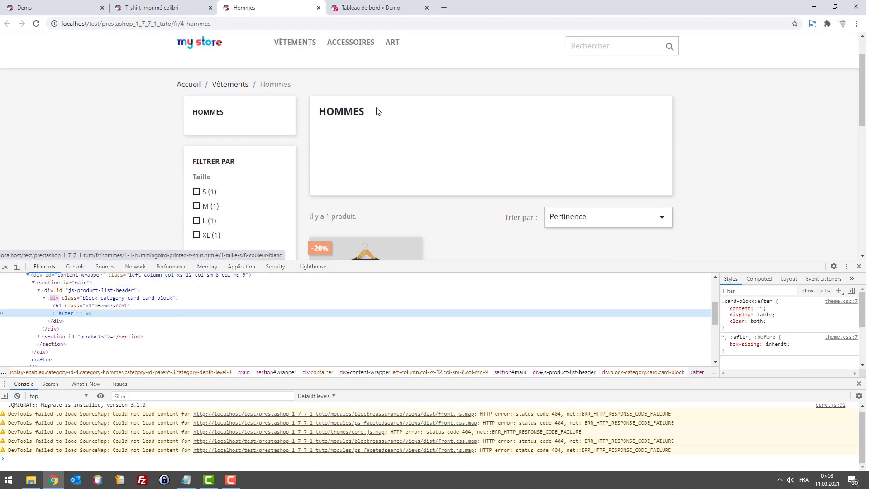
drag(380, 111, 244, 122)
click(361, 125)
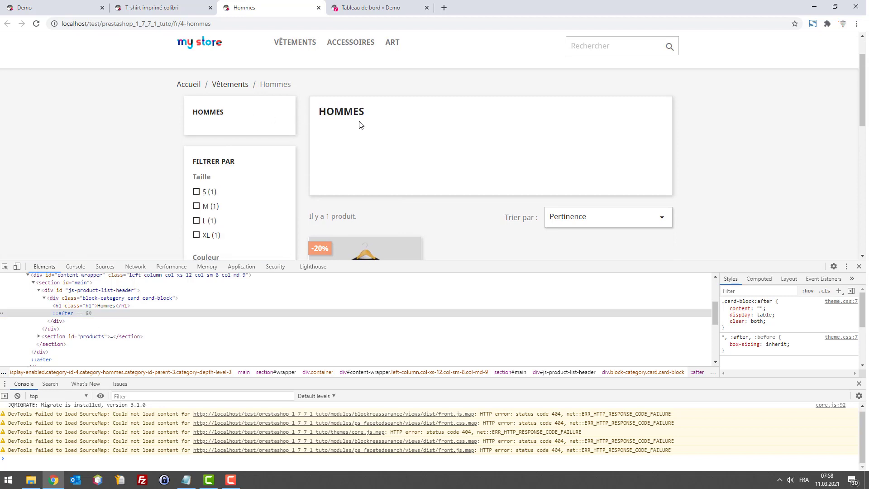
Search Google in a new tab for "webbax description catégorie"
key(ctrl+t)
text(webba)
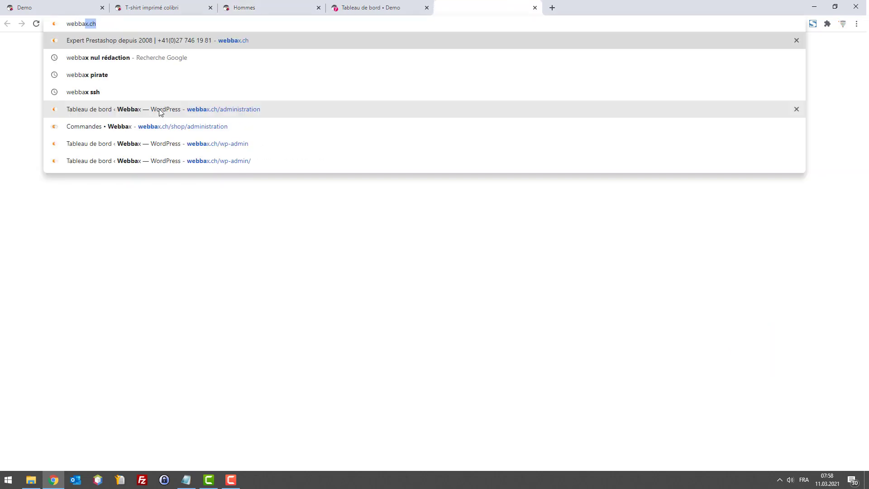
text(x description c)
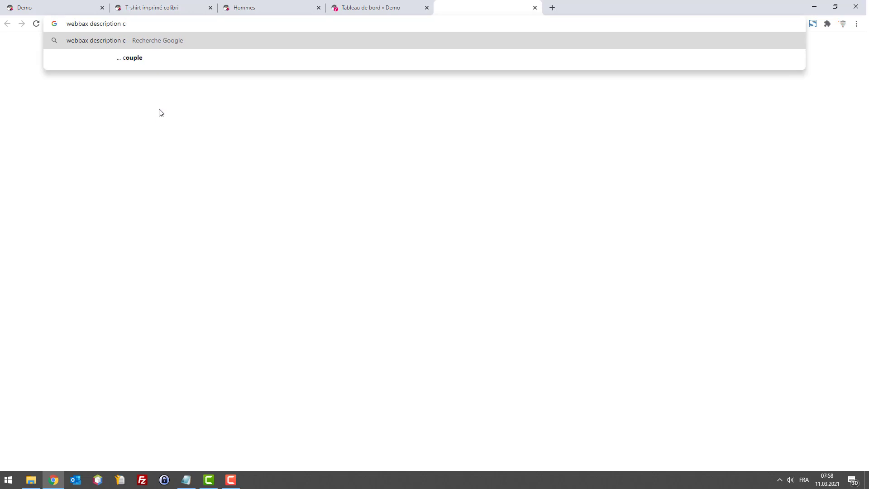
text(atégorie)
key(Return)
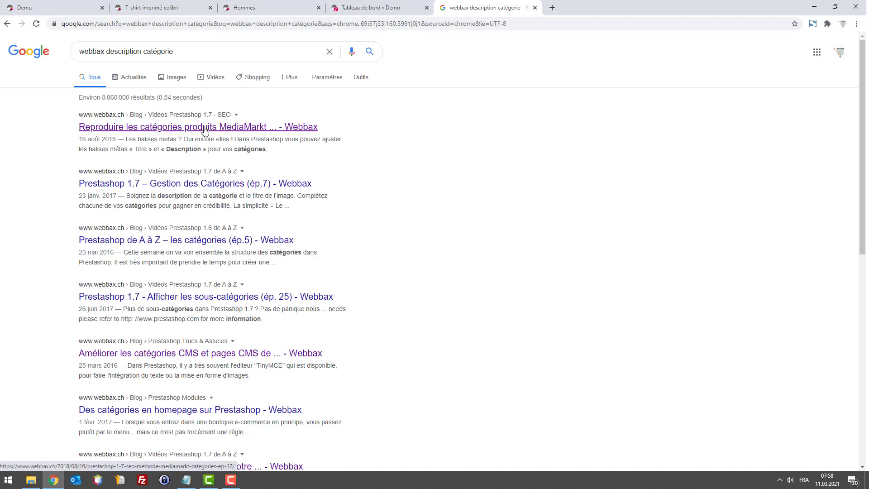
Skim the Webbax article on reproducing MediaMarkt product categories and return to the search results
click(249, 130)
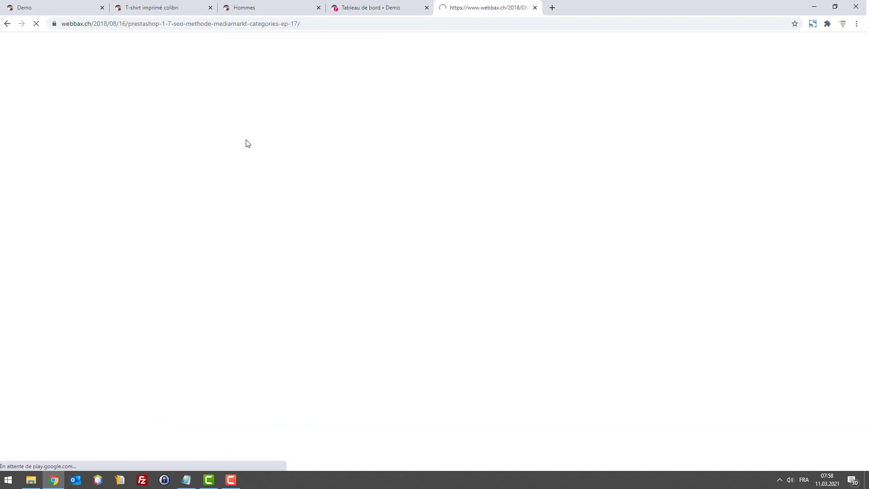
scroll(300, 129, down, 20)
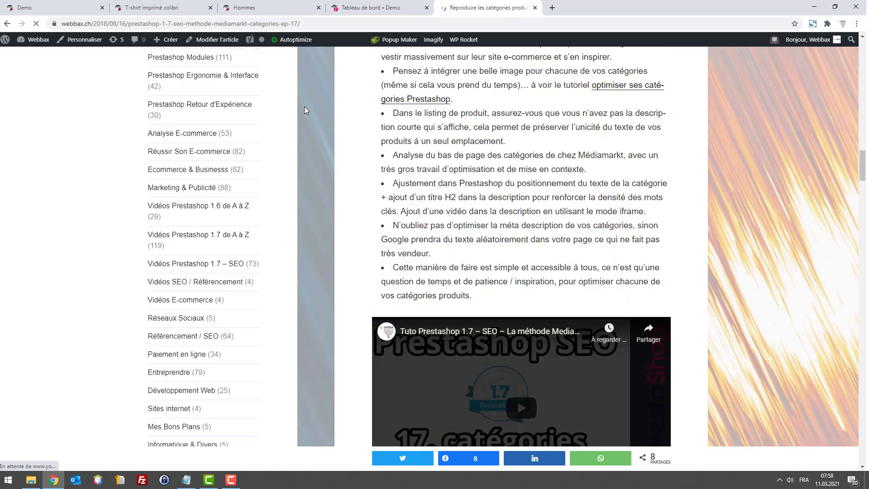
click(7, 24)
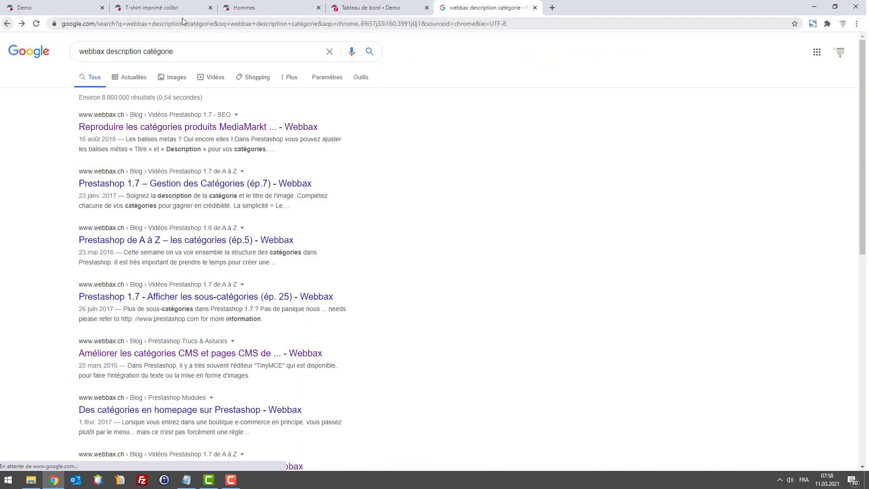
Return to the Hommes category page and examine the category block left with only its heading
click(177, 9)
click(254, 8)
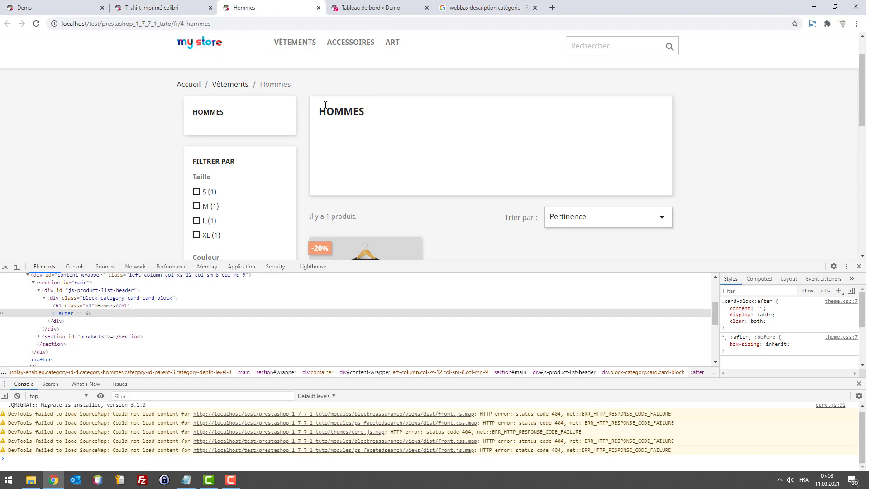
drag(334, 124, 392, 135)
click(380, 118)
drag(377, 122, 301, 158)
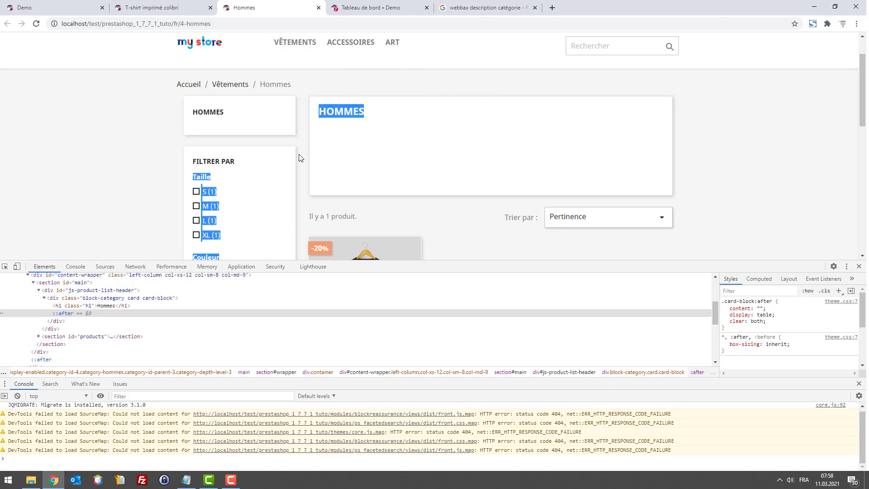
Copy the first line of the short description on the T-shirt imprimé colibri page and search Google for it in a new tab
click(180, 5)
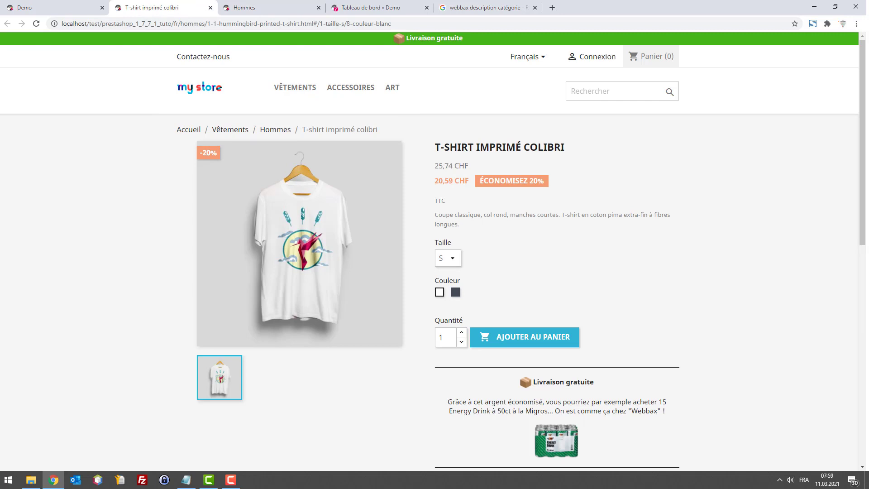
key(alt+Tab)
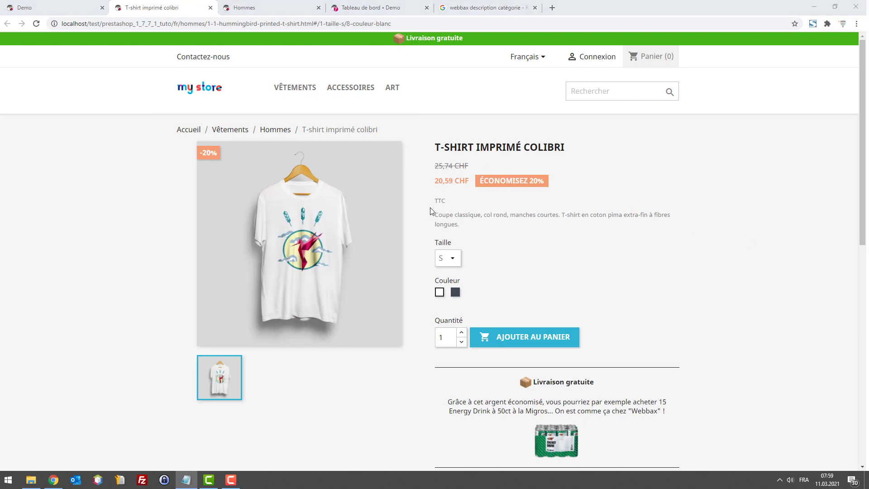
drag(431, 217, 662, 216)
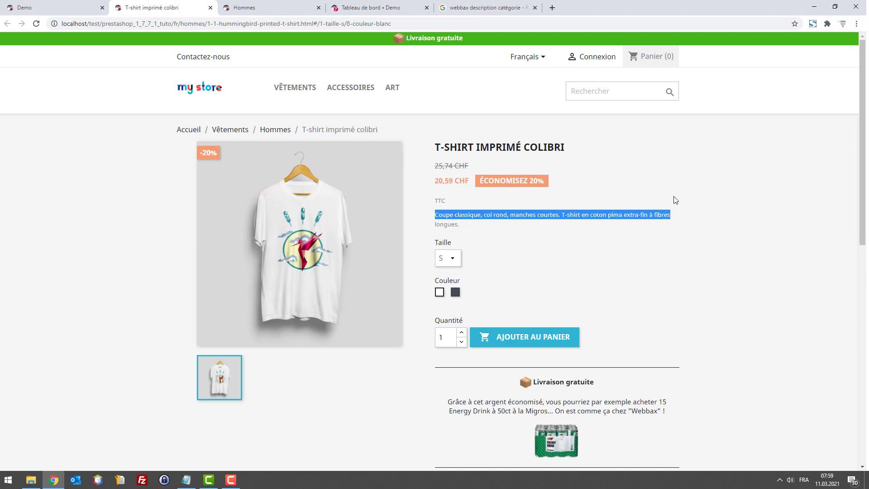
key(ctrl+c)
key(ctrl+t)
key(ctrl+v)
key(Return)
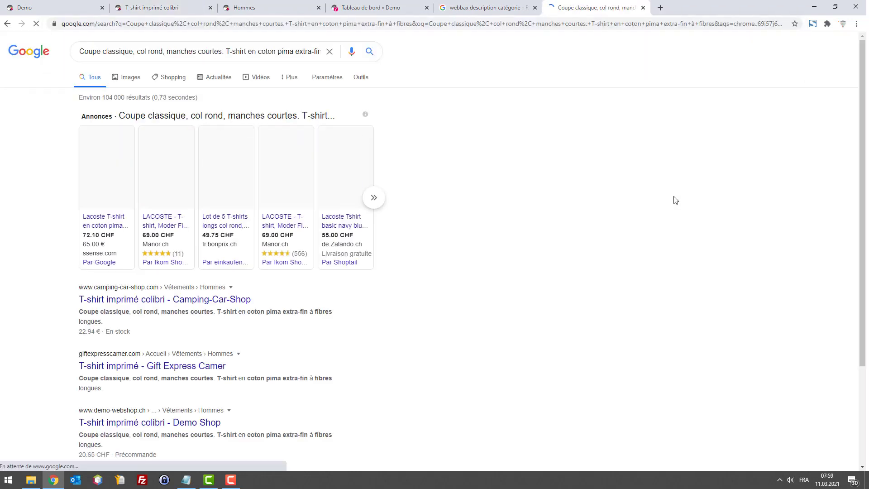
Open the Demo Shop result for the T-shirt imprimé colibri in a new tab and continue down the Google results
scroll(496, 226, down, 5)
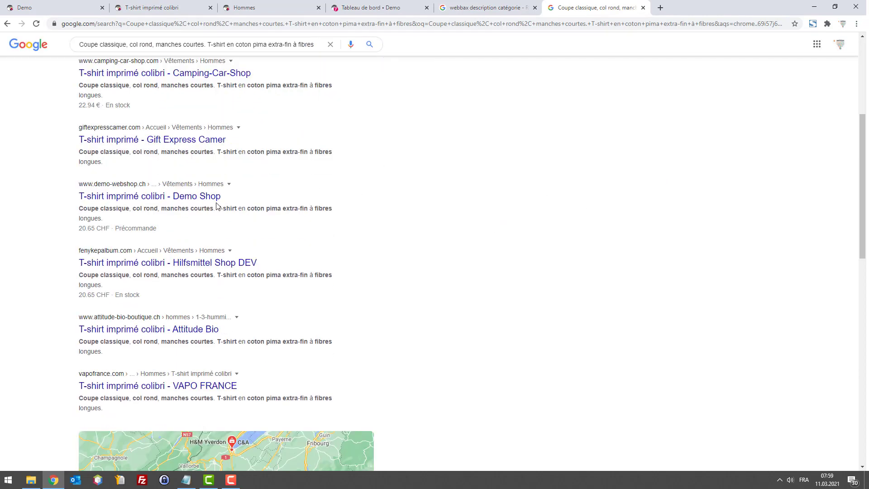
right_click(194, 197)
click(226, 204)
click(700, 7)
click(591, 10)
scroll(200, 281, down, 12)
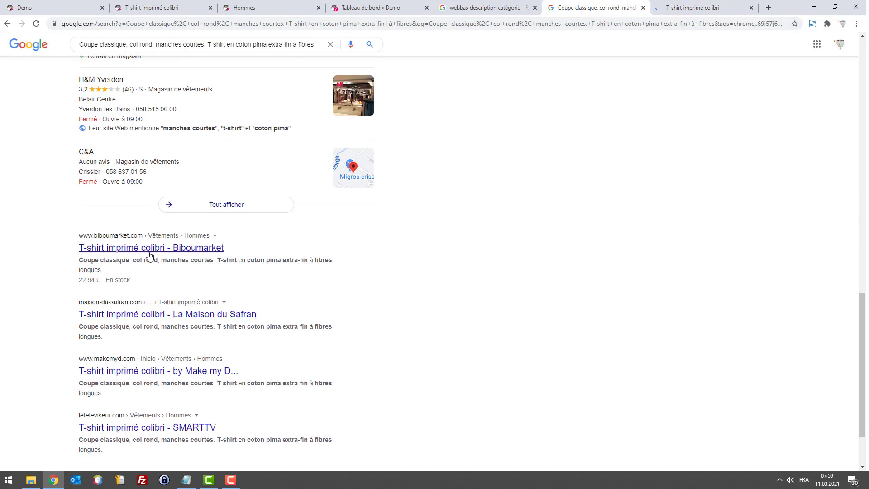
Open the Biboumarket and by Make my D... results in new tabs
right_click(150, 255)
click(185, 261)
scroll(152, 313, down, 2)
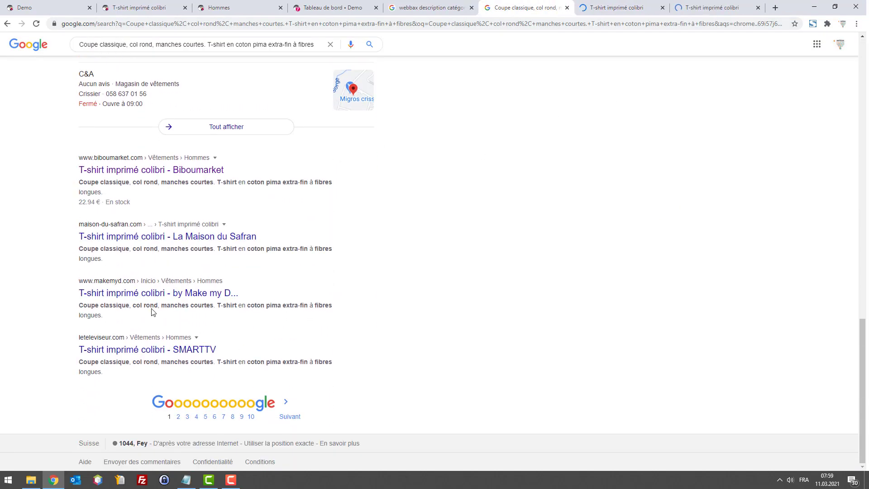
right_click(156, 294)
click(181, 302)
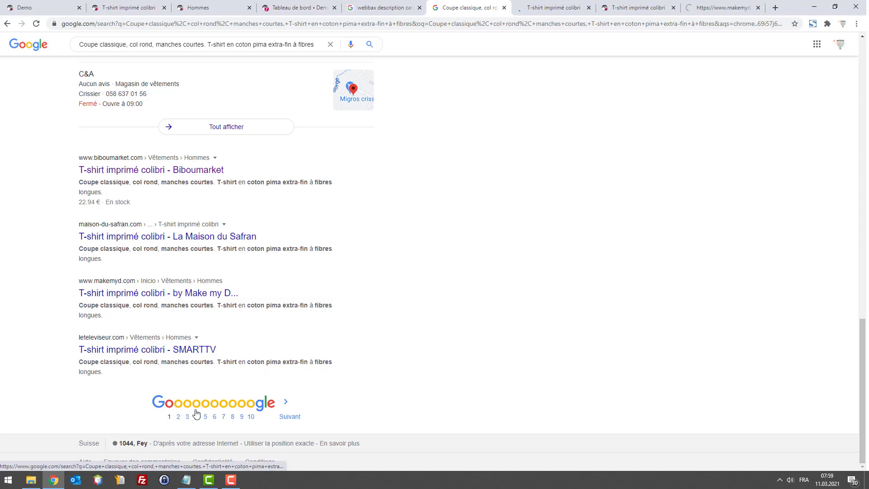
Go to page 4 of the Google results and open the Les cafés de François and maniamug results in new tabs
click(196, 414)
scroll(156, 281, down, 2)
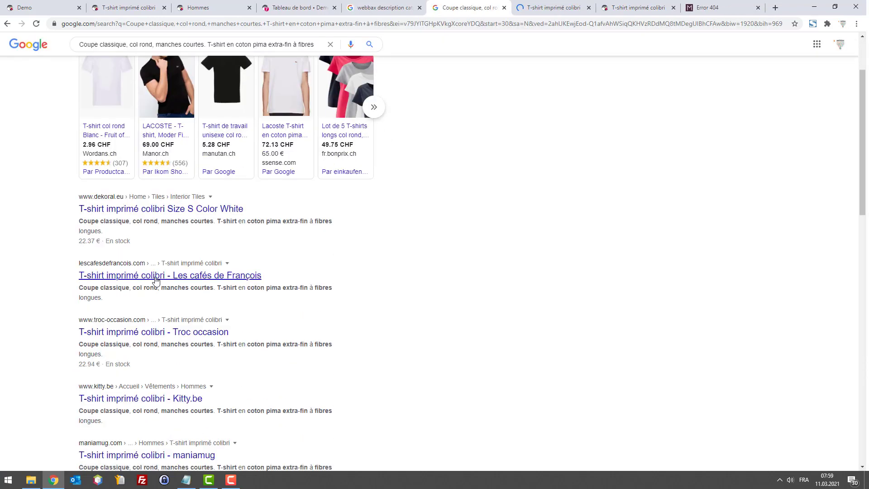
right_click(155, 280)
click(180, 289)
scroll(163, 326, down, 3)
right_click(157, 323)
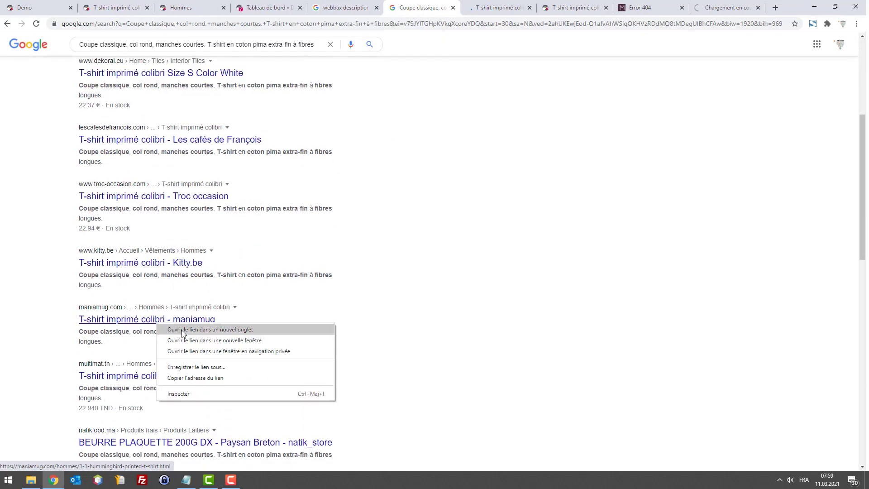
click(182, 330)
Open the BEURRE PLAQUETTE 200G DX natik_store result and the Profitent.sk result in new tabs
scroll(179, 332, down, 3)
right_click(177, 306)
click(190, 313)
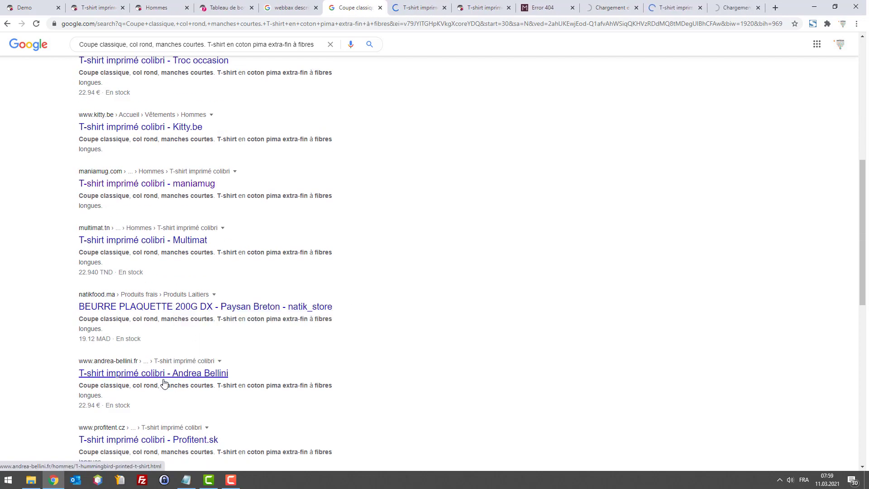
scroll(164, 384, down, 5)
right_click(165, 212)
click(190, 220)
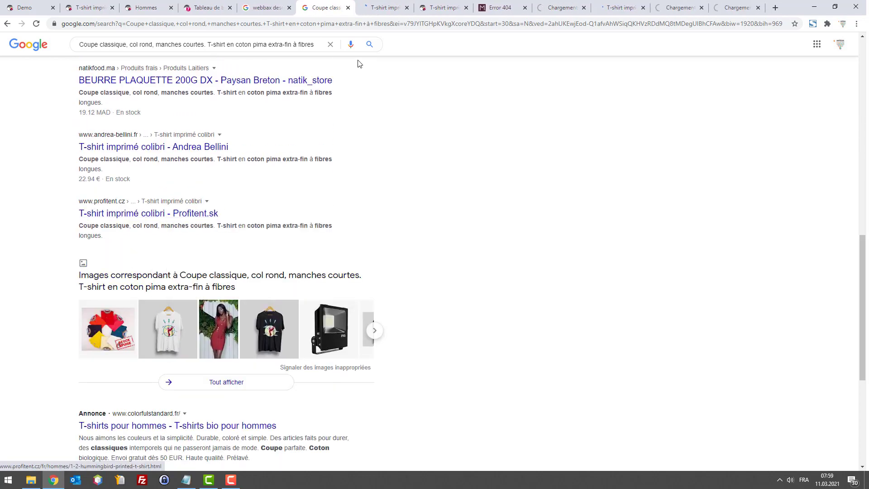
Look through the opened shop tabs, from Demo Shop to maniamug, for the default T-shirt product
click(384, 8)
click(442, 8)
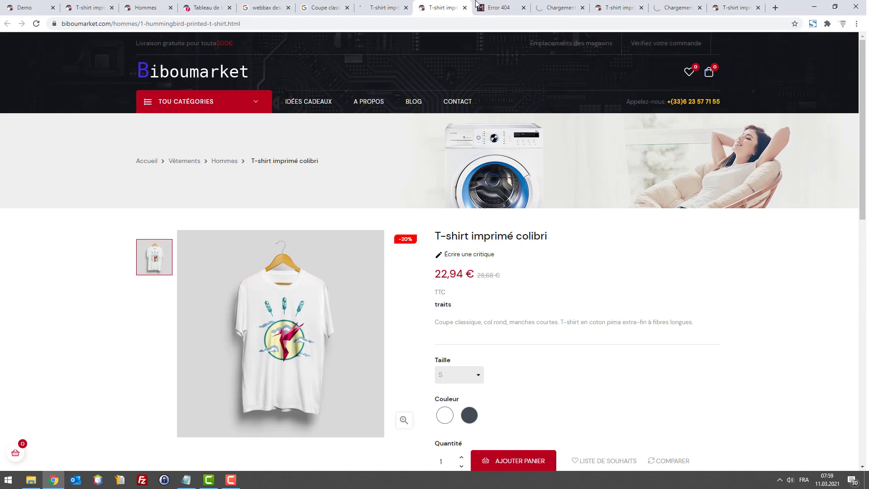
click(513, 6)
click(564, 7)
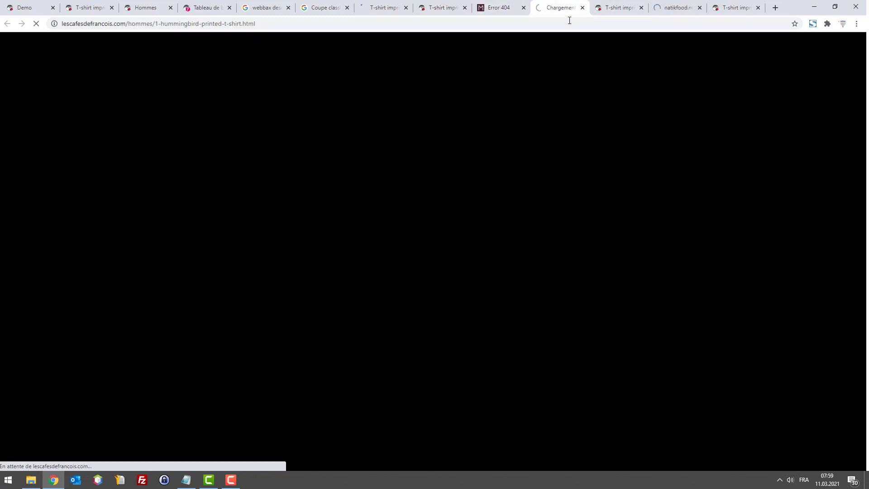
click(619, 8)
Examine the short and long descriptions on the natikfood.ma BEURRE PLAQUETTE 200G DX product page
click(677, 8)
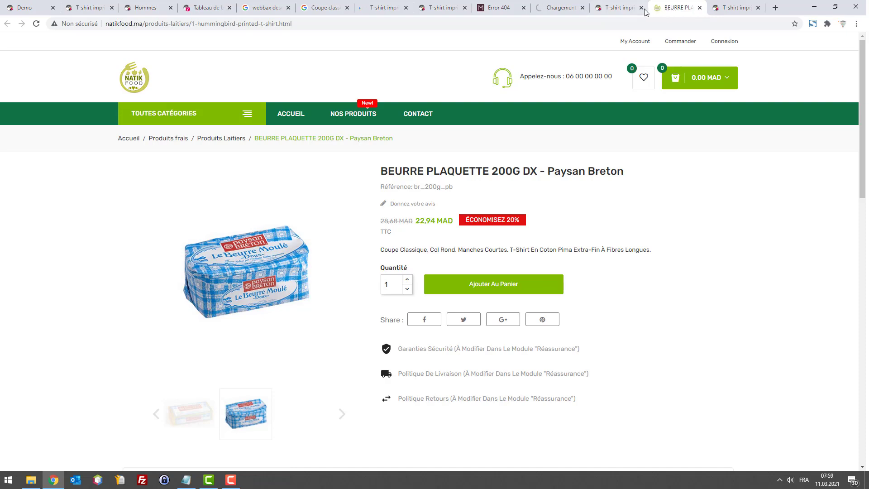
scroll(643, 136, down, 15)
scroll(657, 145, up, 12)
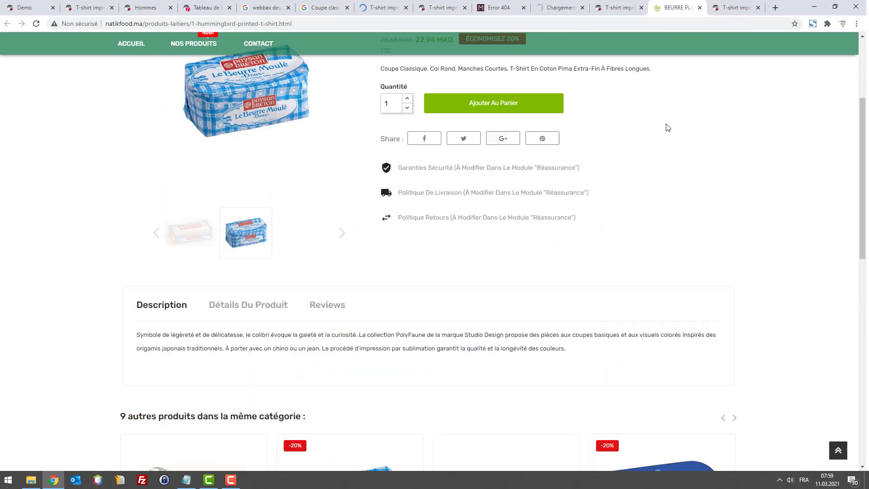
scroll(666, 127, up, 4)
Close the natikfood.ma butter product tab and return to the Google results for the T-shirt description
middle_click(672, 4)
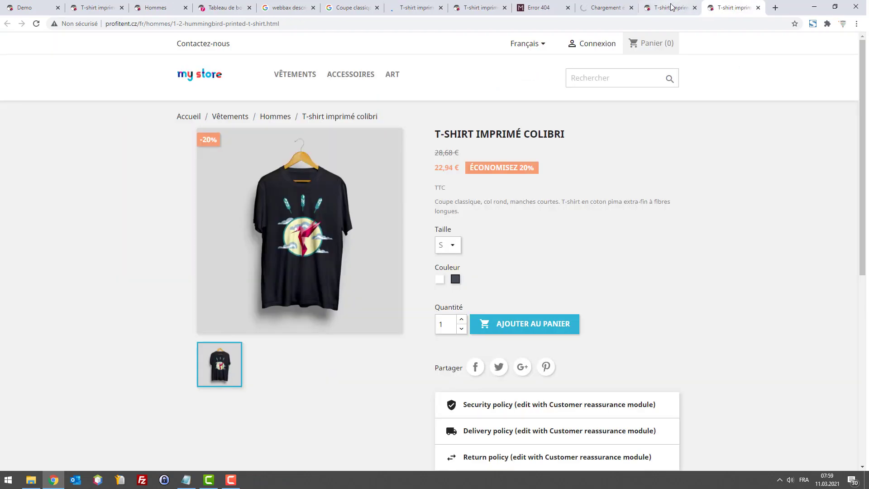
click(410, 8)
click(353, 8)
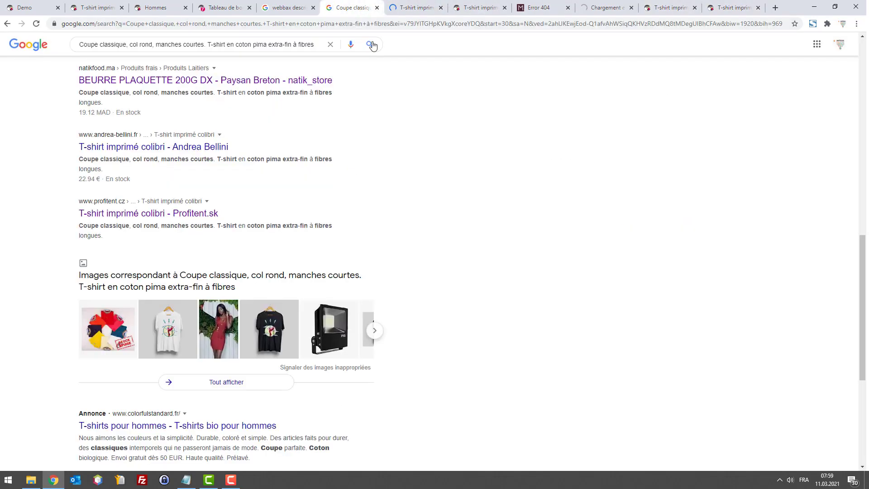
Go to page 5 of the T-shirt description results and open the La Source Des Vins and LOLA WILD results in new tabs
scroll(224, 408, down, 5)
click(222, 417)
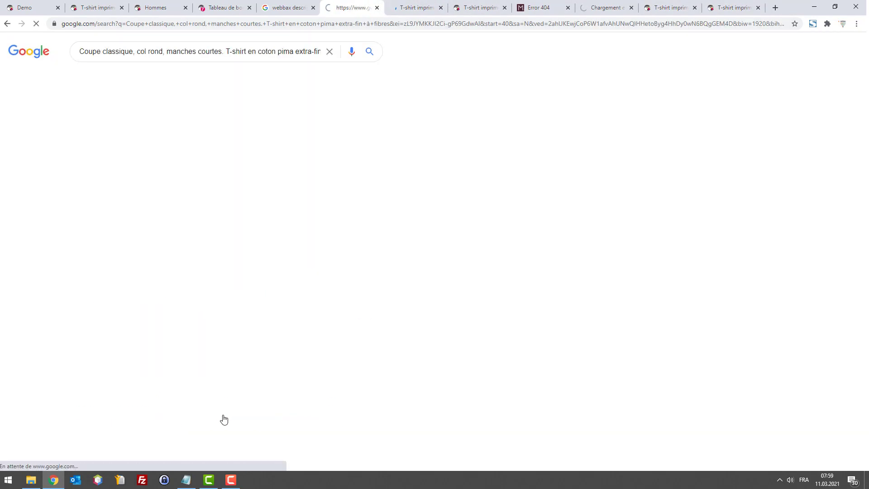
scroll(160, 232, down, 3)
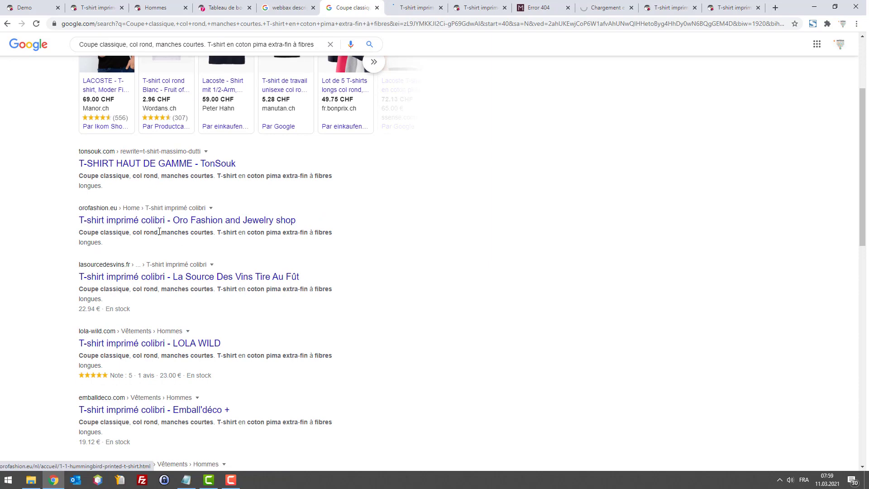
right_click(168, 276)
click(200, 283)
scroll(227, 316, down, 1)
scroll(226, 316, down, 1)
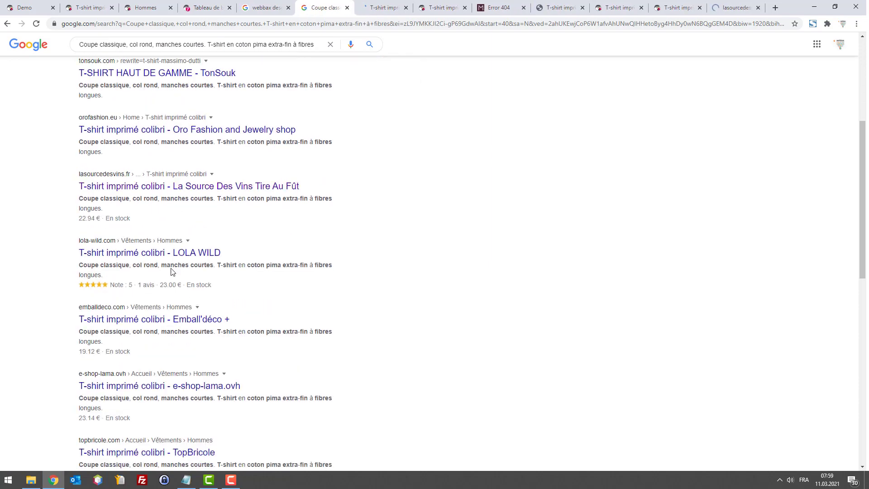
right_click(167, 253)
click(204, 258)
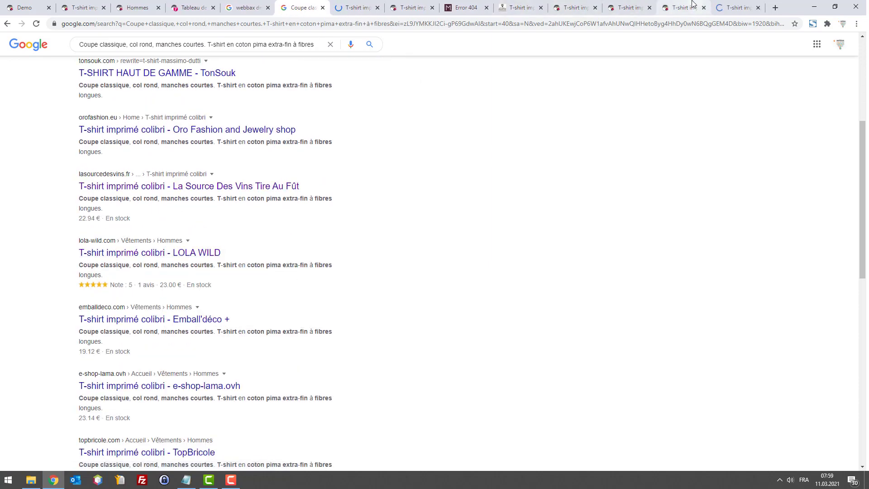
Examine the default T-shirt imprimé colibri product page in the LOLA WILD and La Source Des Vins tabs
click(637, 6)
click(731, 7)
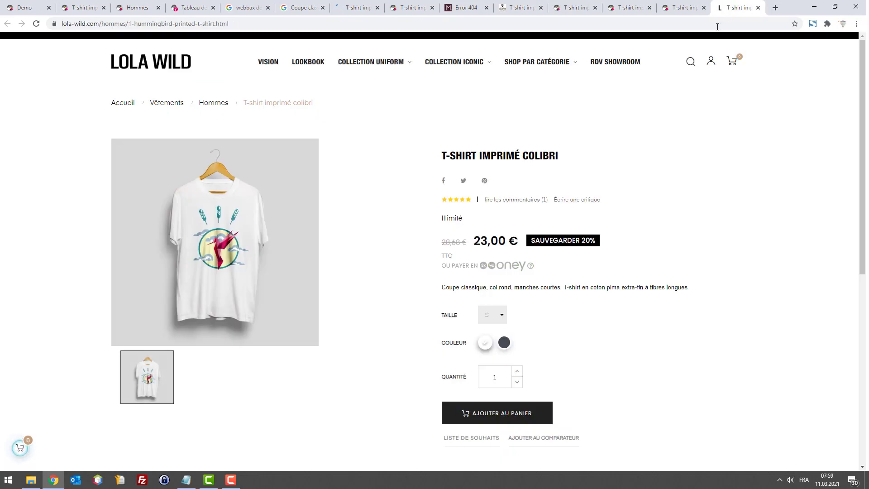
mouse_move(451, 65)
click(684, 4)
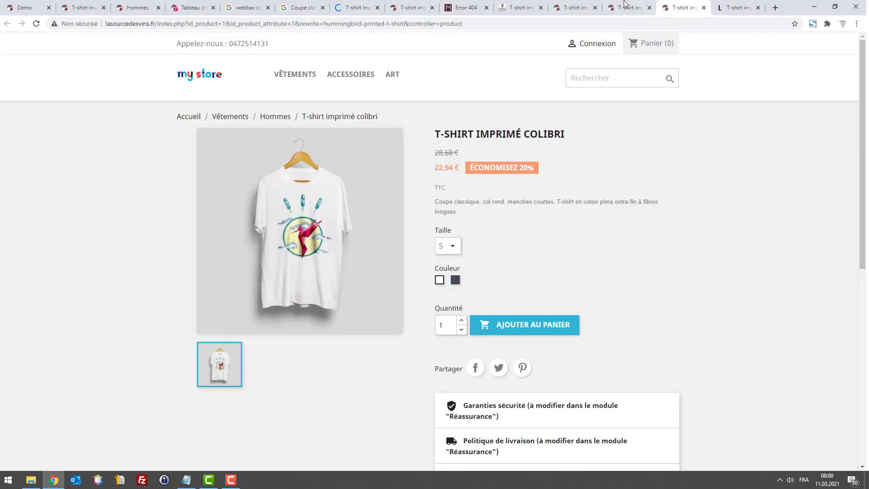
click(626, 5)
Close all the opened shop tabs, from LOLA WILD back to demo-webshop.ch, leaving the Google results open
click(724, 5)
key(ctrl+w)
key(ctrl+w)
key(ctrl+w)
key(ctrl+w)
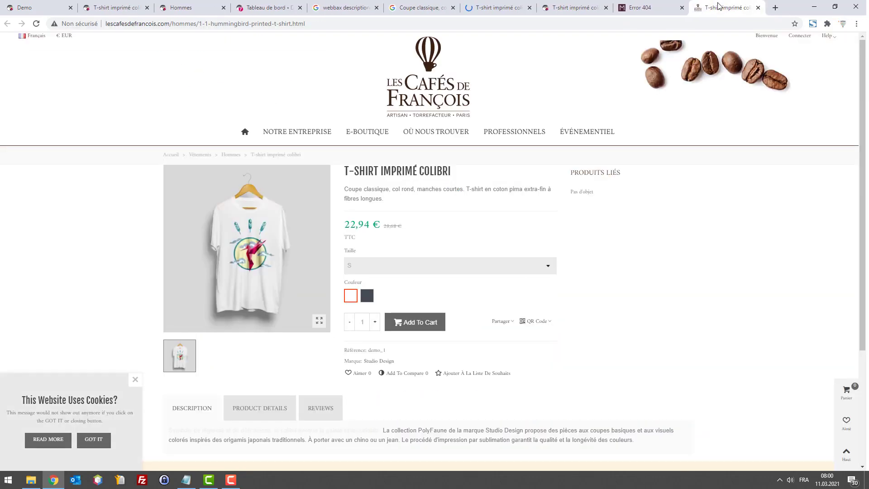
key(ctrl+w)
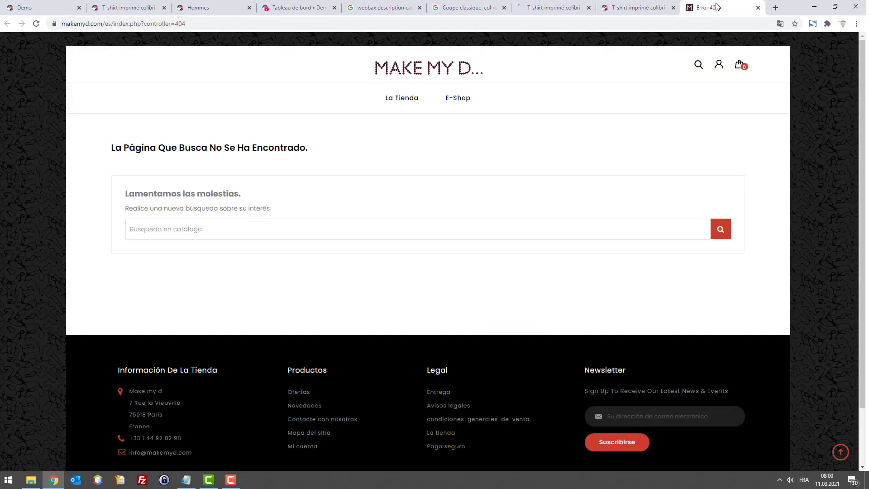
key(ctrl+w)
key(ctrl+w)
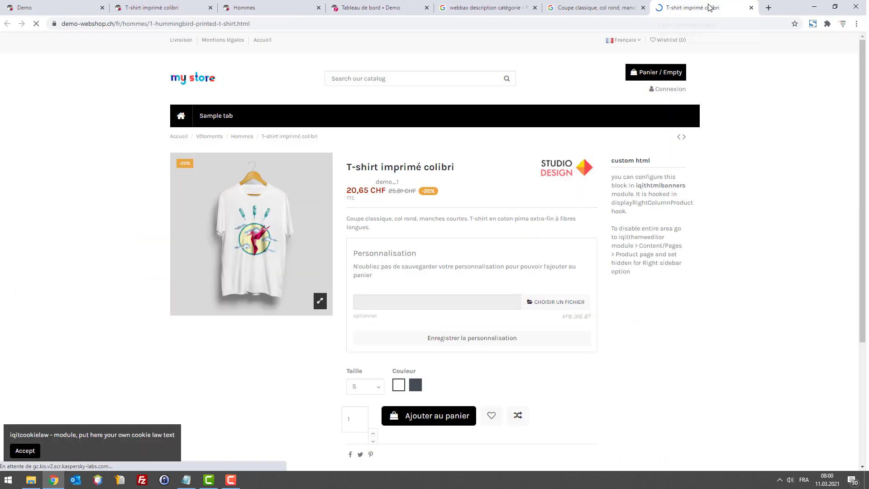
key(ctrl+w)
Highlight the searched T-shirt description and look through page 5 of the results for shops reusing that same text
scroll(408, 94, up, 5)
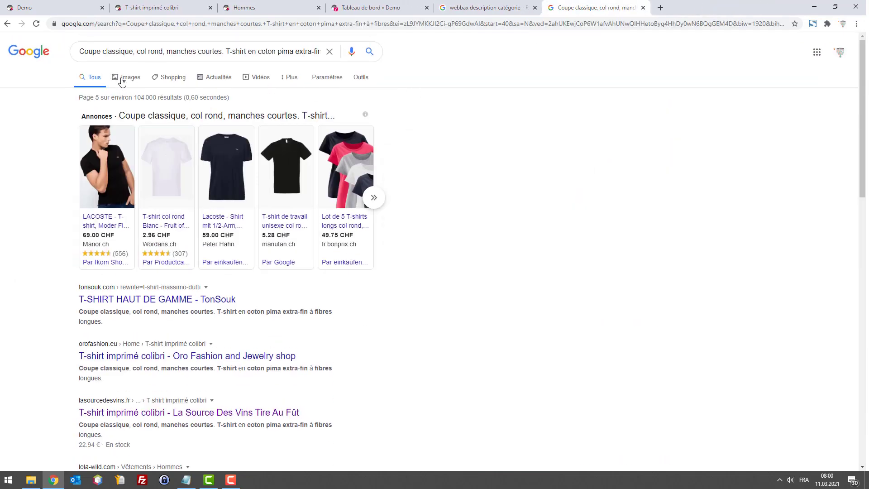
drag(281, 51, 150, 49)
click(242, 52)
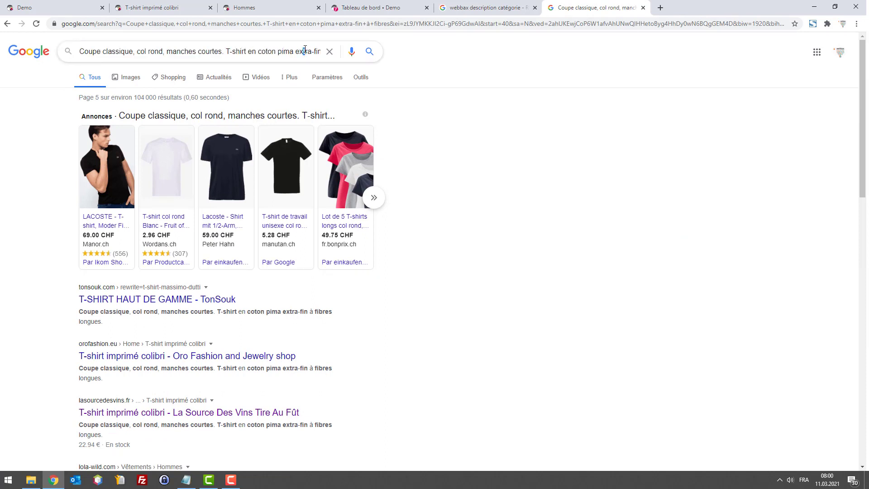
mouse_move(317, 51)
mouse_down()
mouse_move(72, 44)
mouse_move(330, 54)
mouse_up()
click(119, 51)
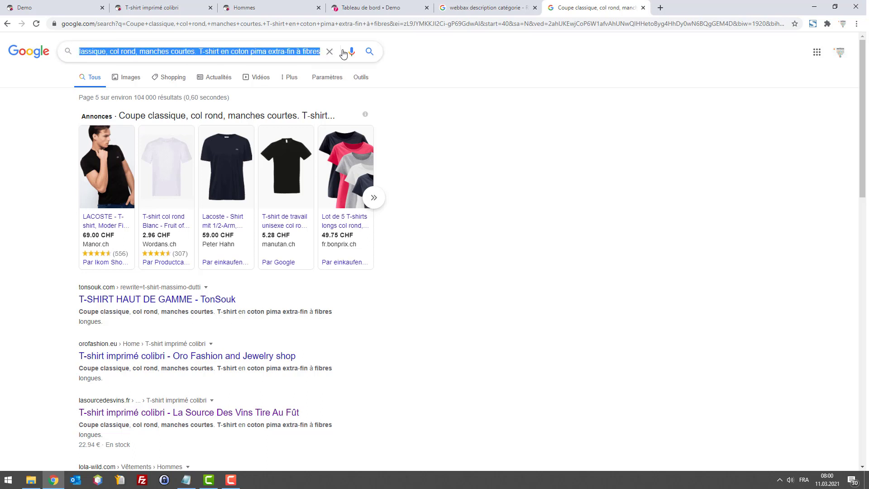
scroll(480, 152, down, 15)
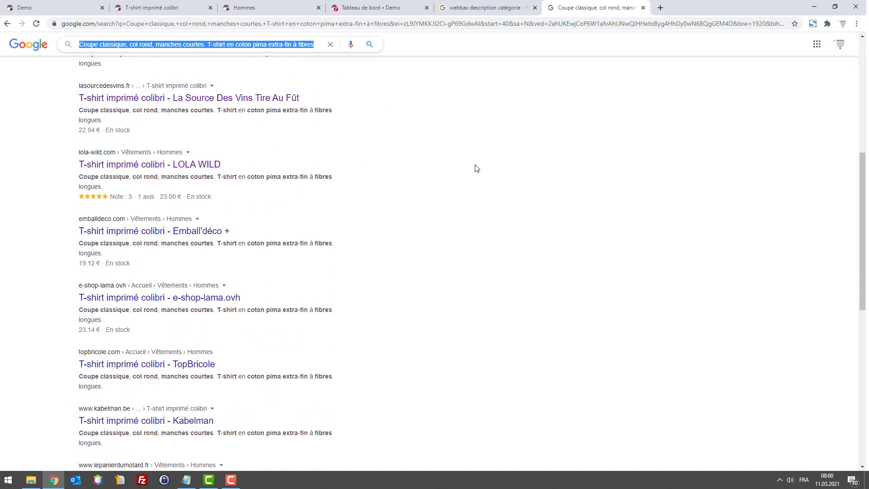
scroll(256, 158, up, 8)
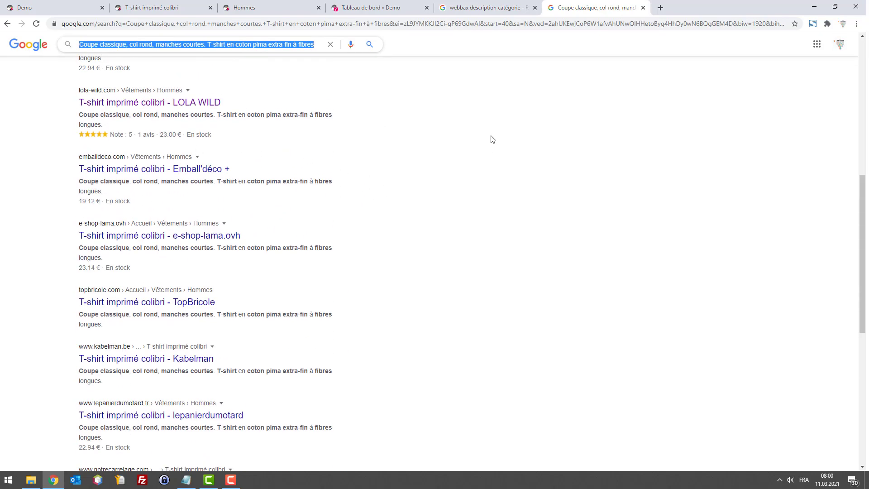
scroll(493, 139, up, 4)
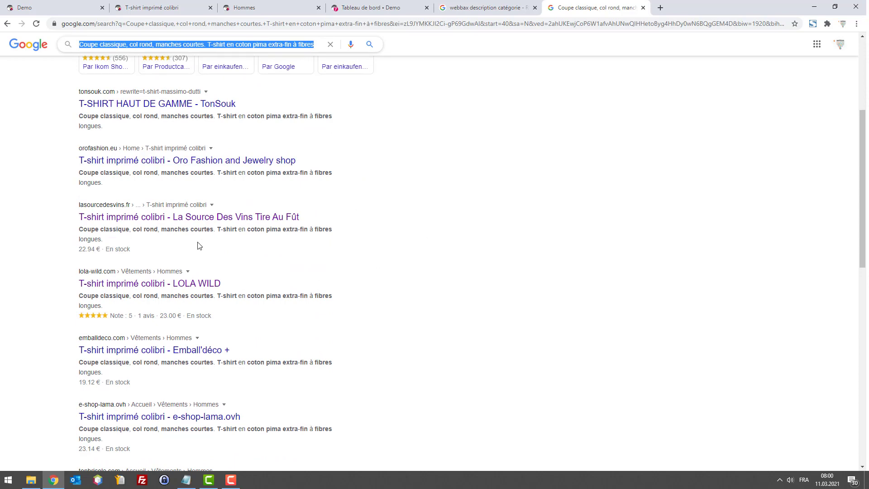
scroll(494, 262, down, 10)
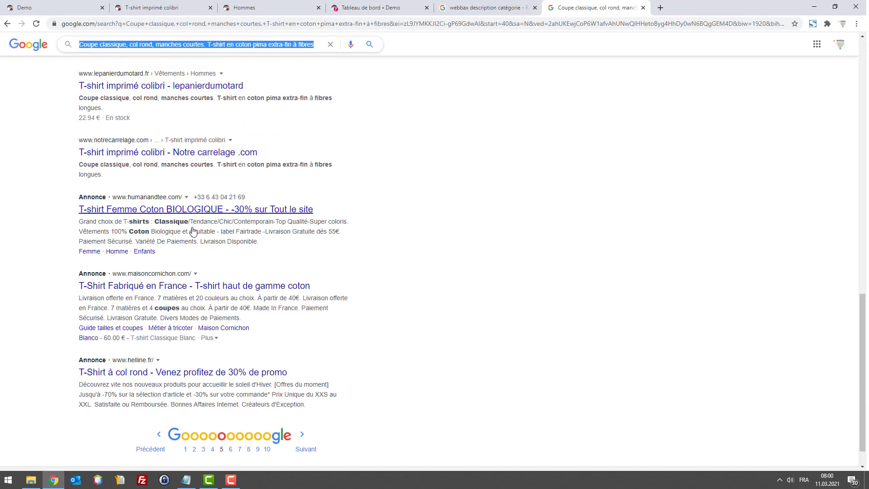
Close the T-shirt description results and the webbax description catégorie search, then switch to the notes window
key(ctrl+w)
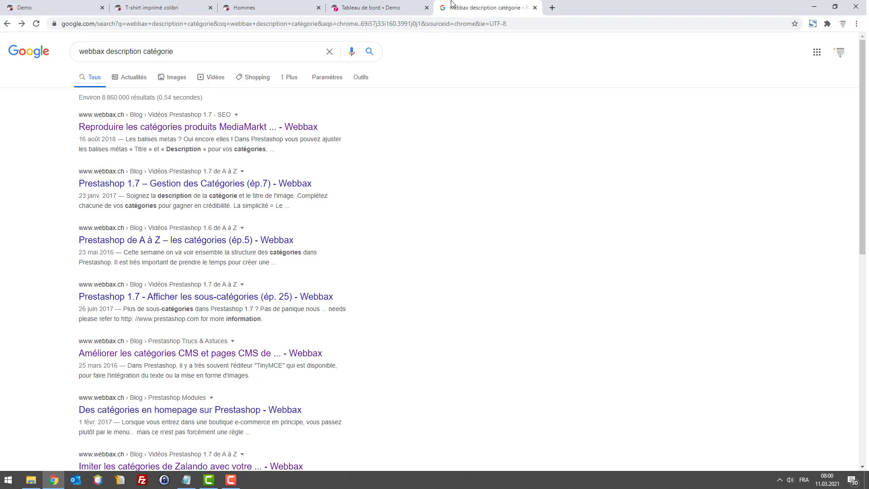
key(ctrl+w)
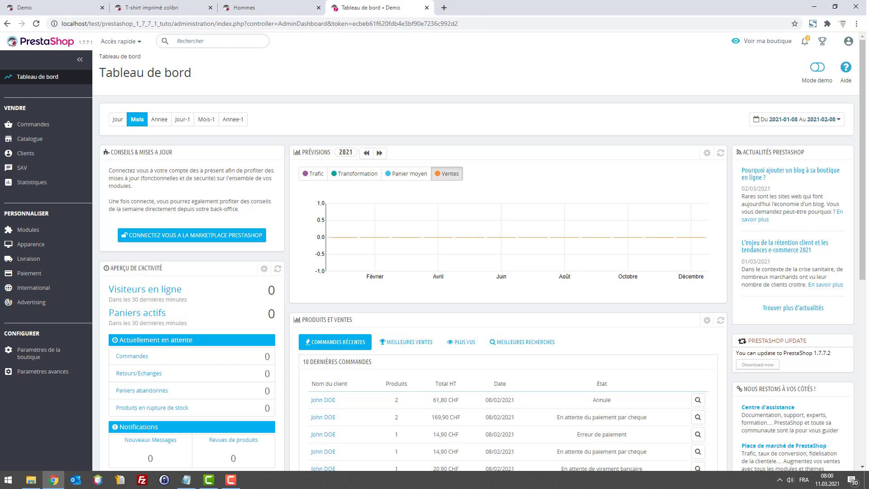
key(alt+Tab)
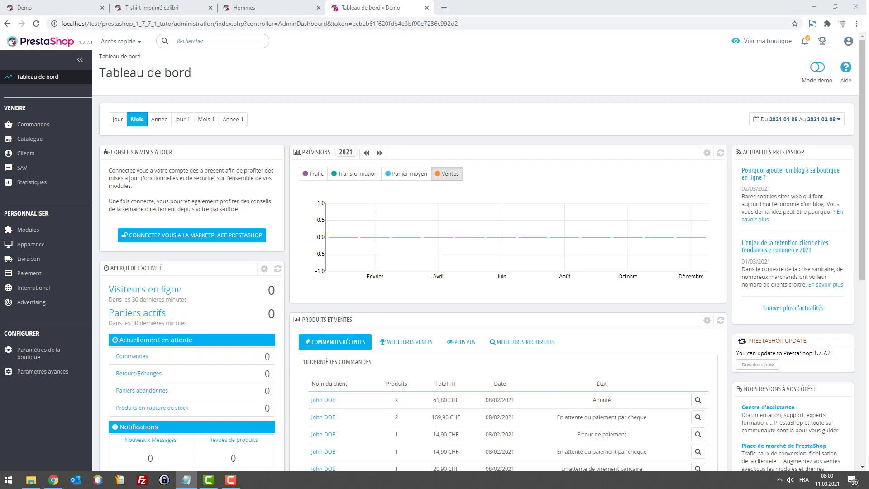
Examine the stripped Hommes category page in the demo shop, enlarging the page area above the developer tools
click(280, 4)
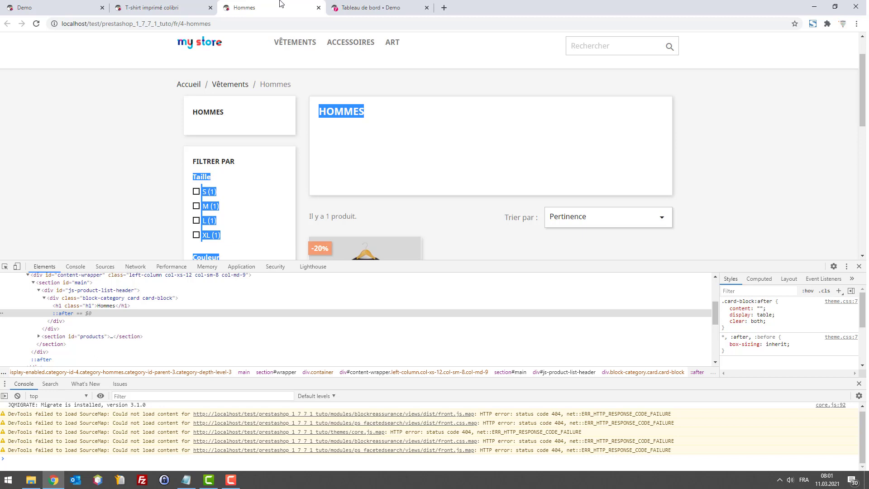
click(80, 112)
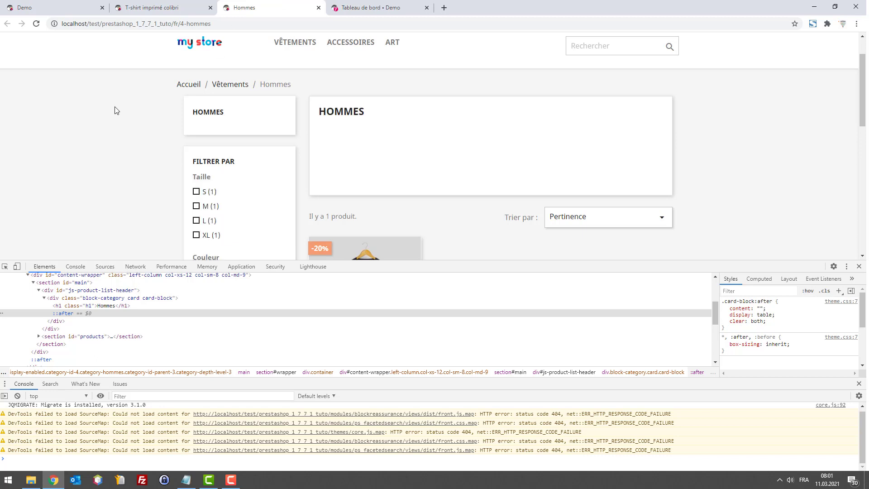
scroll(136, 113, down, 4)
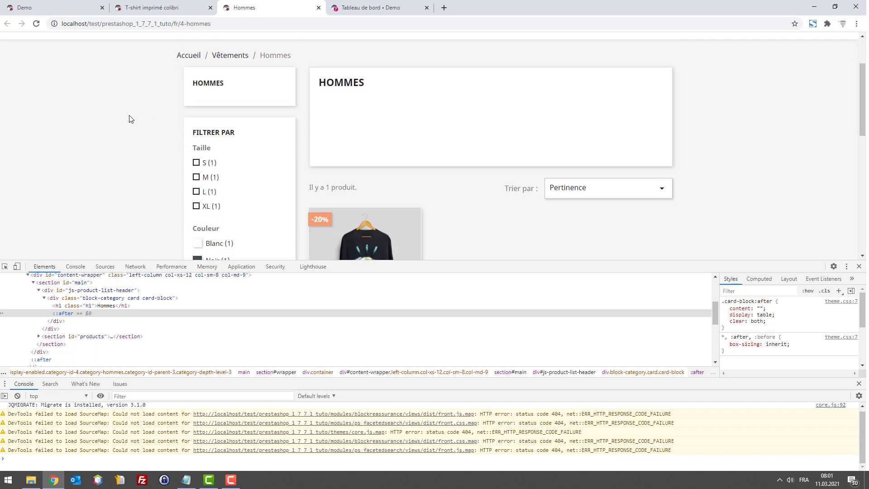
scroll(250, 38, up, 5)
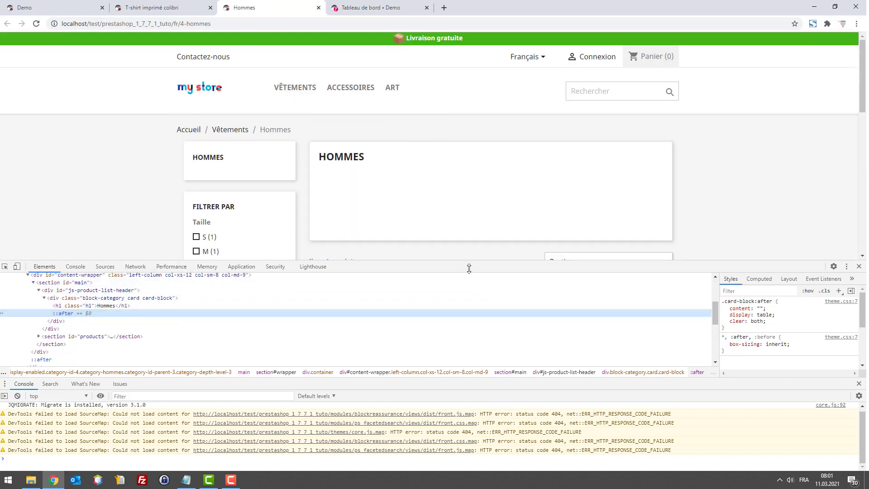
drag(475, 268, 475, 291)
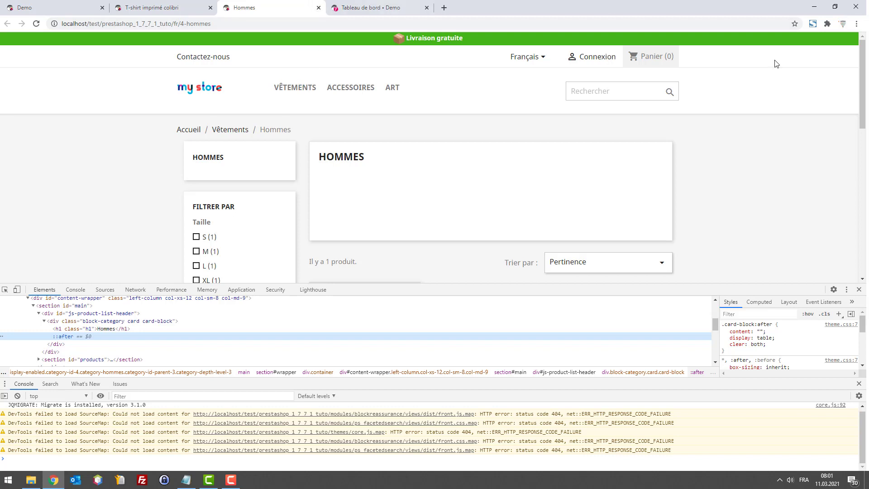
key(alt+Tab)
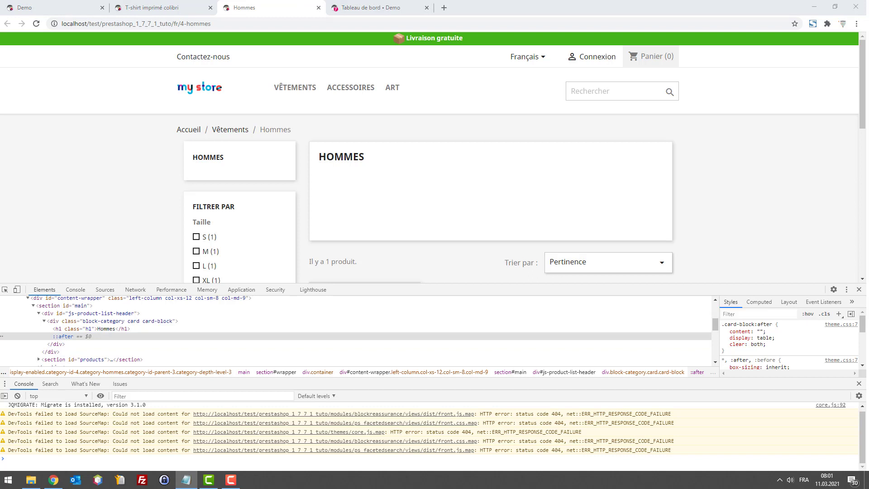
key(ctrl+t)
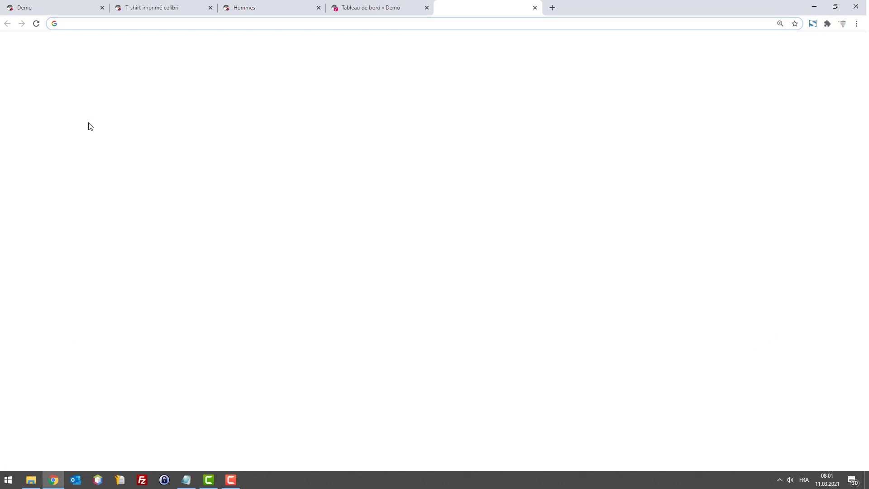
text(https://www.maisonsdumonde.com)
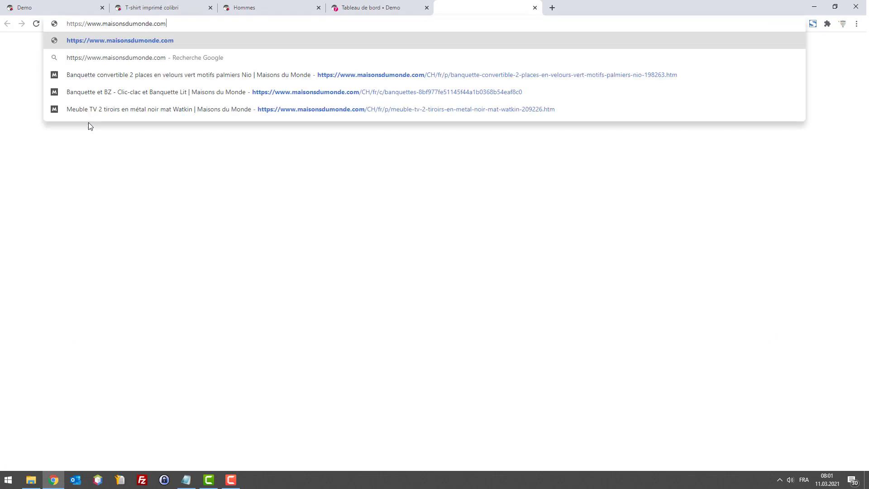
key(Return)
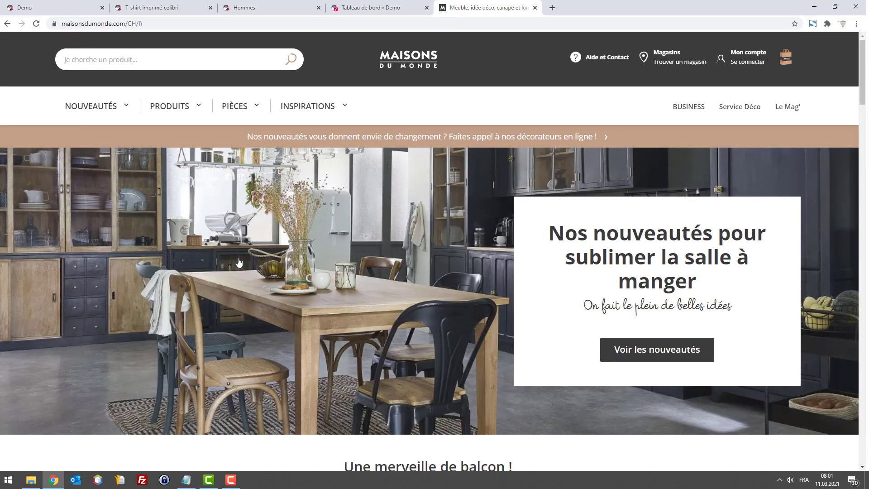
scroll(239, 263, down, 3)
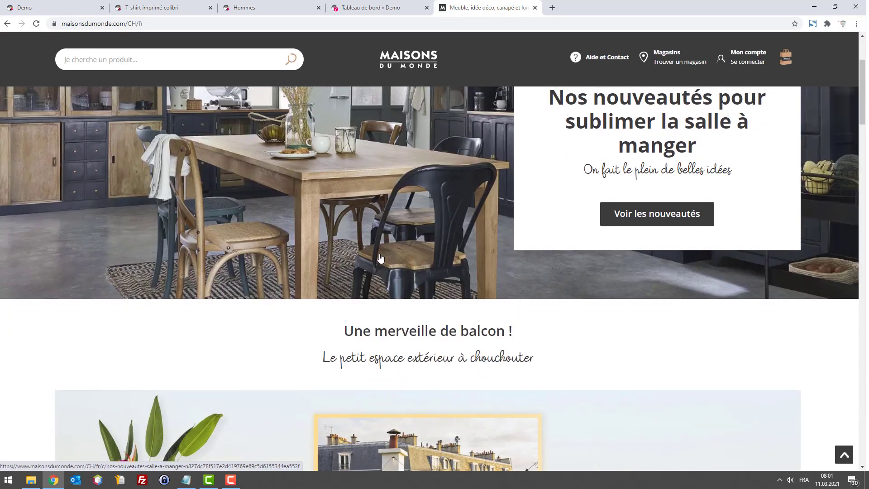
scroll(380, 258, down, 5)
scroll(388, 252, down, 8)
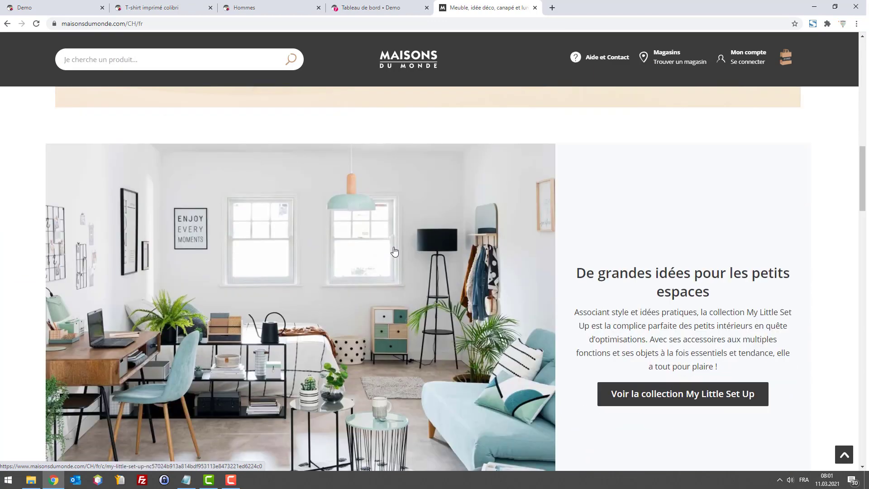
scroll(394, 252, down, 10)
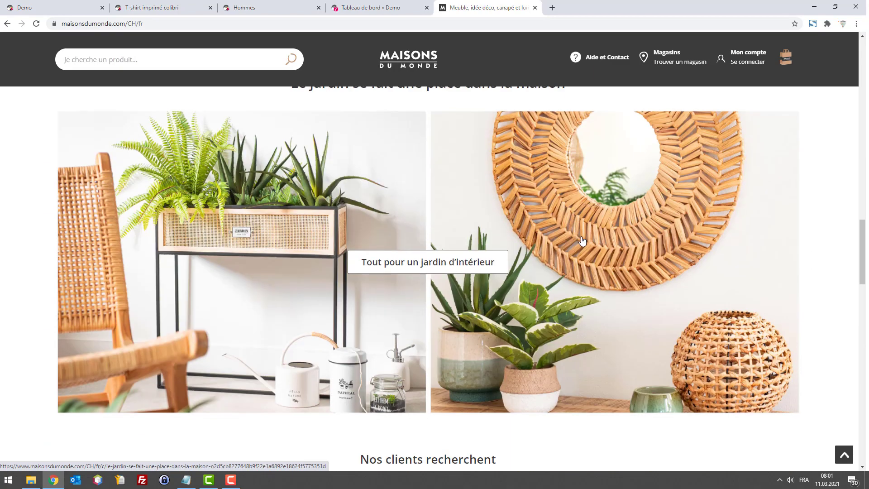
scroll(670, 229, down, 7)
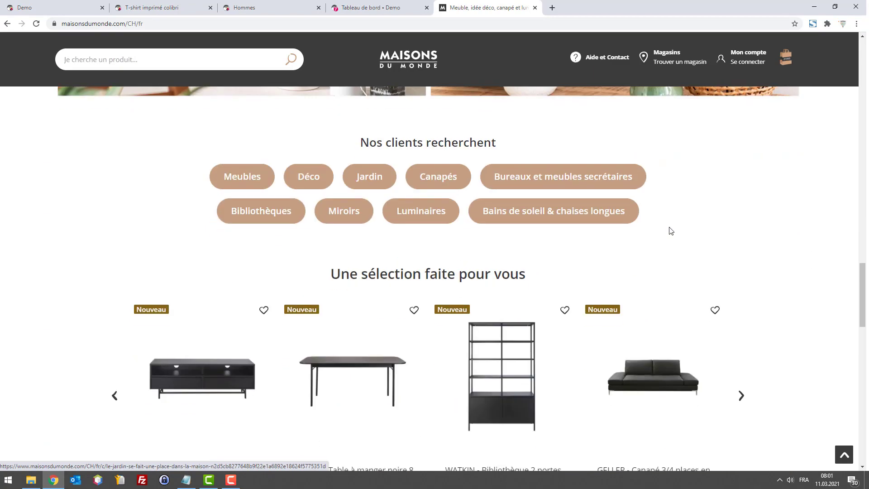
scroll(675, 230, down, 6)
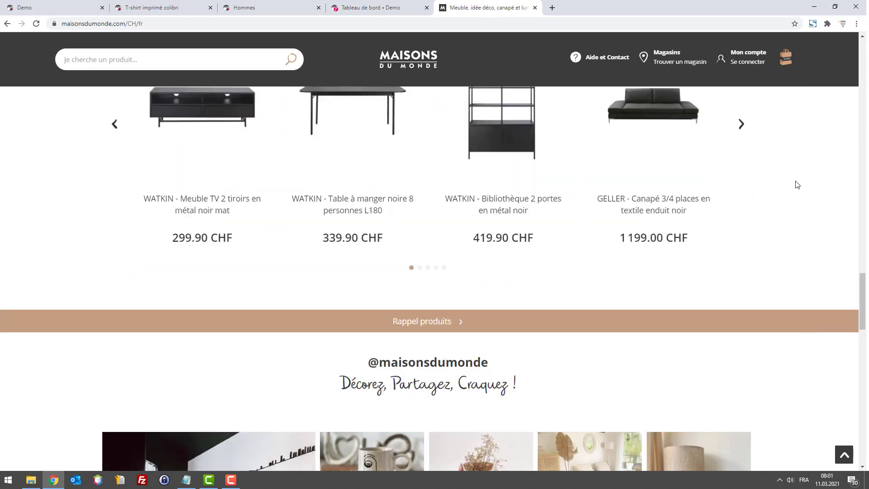
scroll(798, 184, down, 8)
Show the third set of products in the "Une sélection faite pour vous" carousel
scroll(792, 198, up, 10)
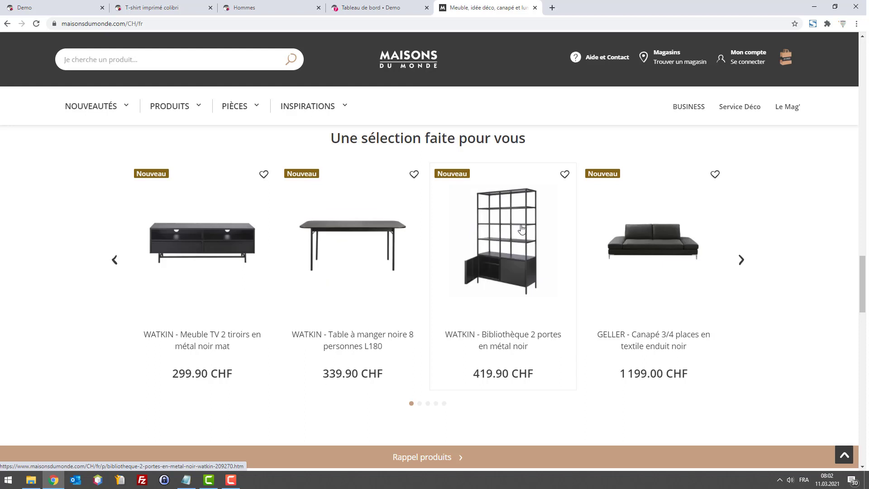
scroll(521, 222, down, 1)
scroll(522, 222, down, 1)
click(427, 313)
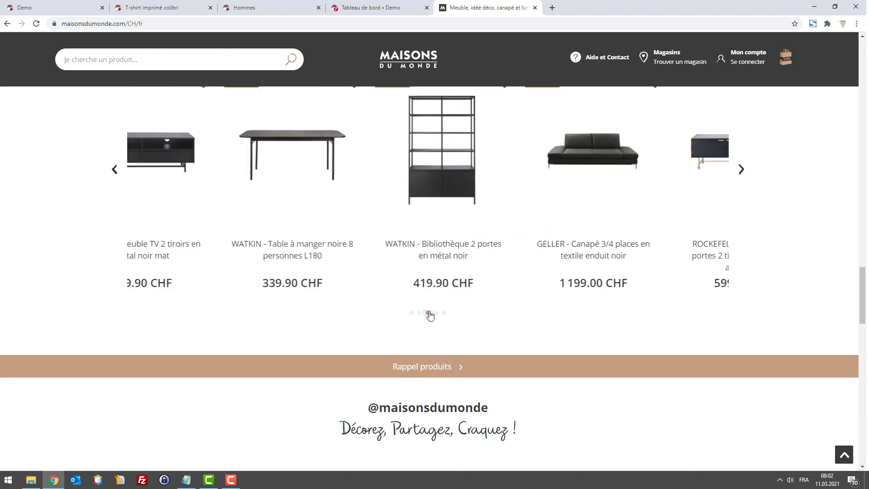
Look over the Maisons du Monde home page, from the collection banners down to the footer and back up
scroll(489, 294, up, 2)
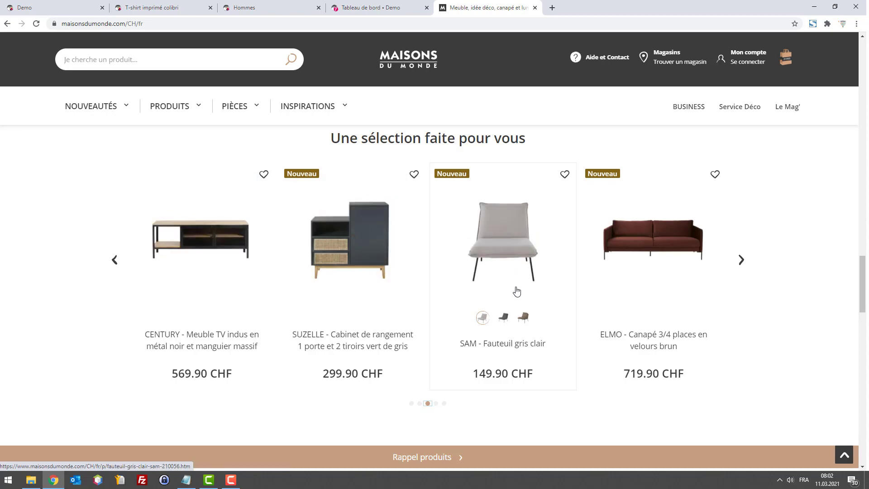
scroll(517, 291, up, 15)
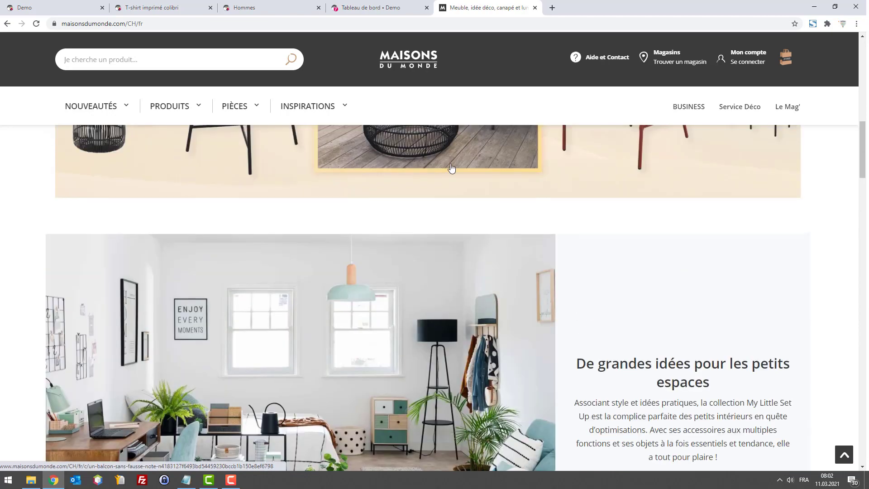
scroll(561, 175, up, 12)
scroll(560, 177, down, 13)
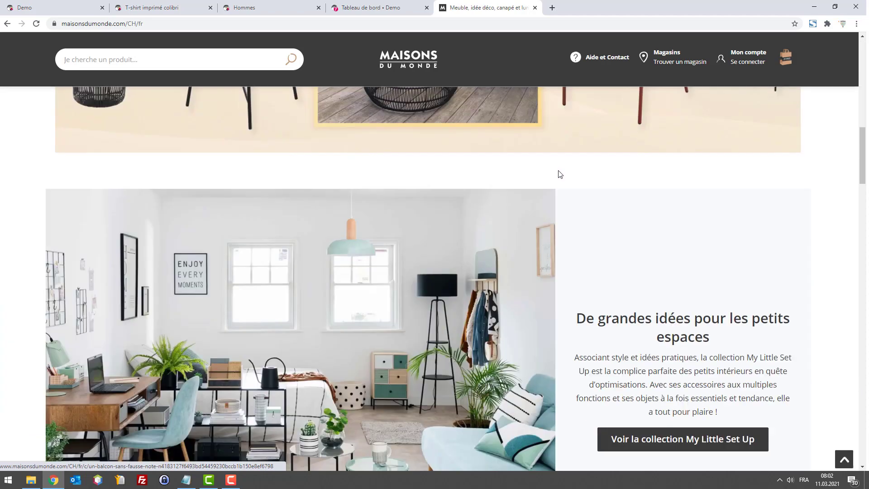
scroll(560, 181, down, 20)
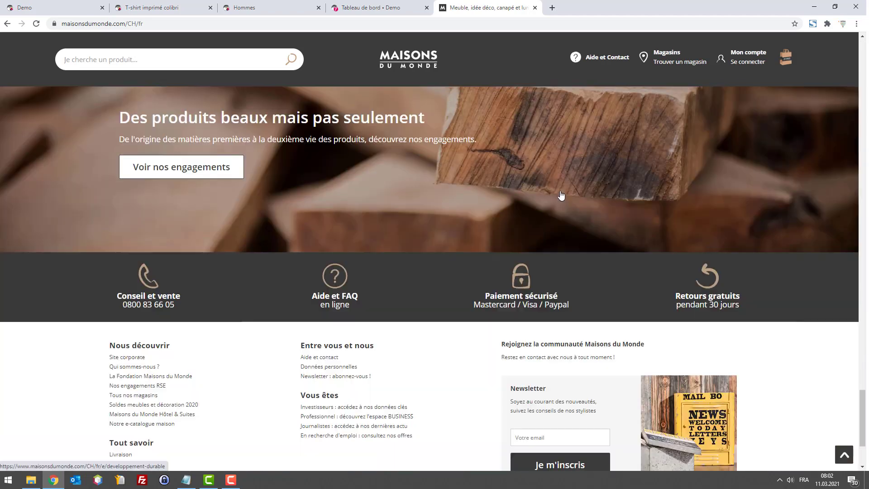
scroll(562, 195, down, 3)
scroll(407, 168, up, 18)
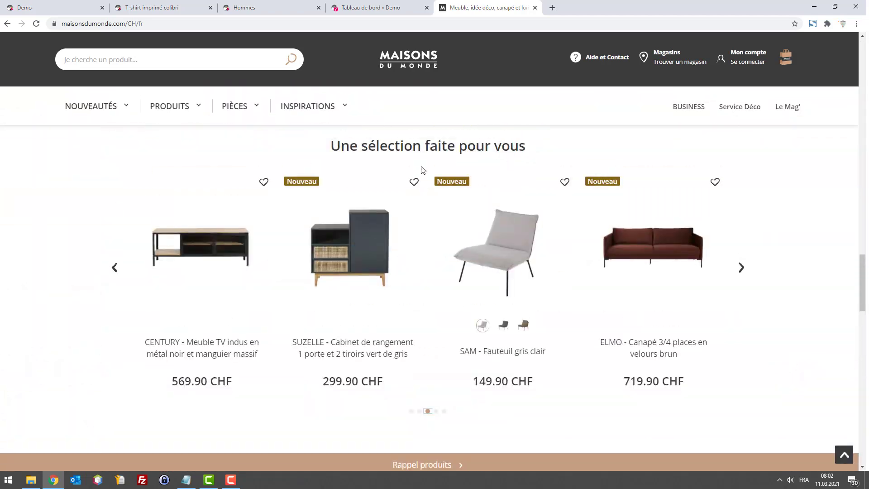
scroll(421, 170, up, 6)
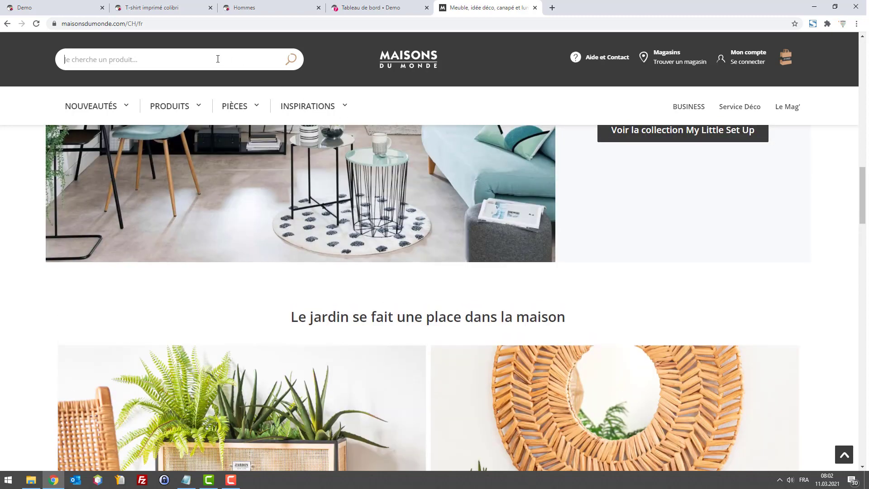
Open the Banquettes category under Canapés and go to the "NIO - Banquette convertible 2 places vert d'eau" product page
click(170, 109)
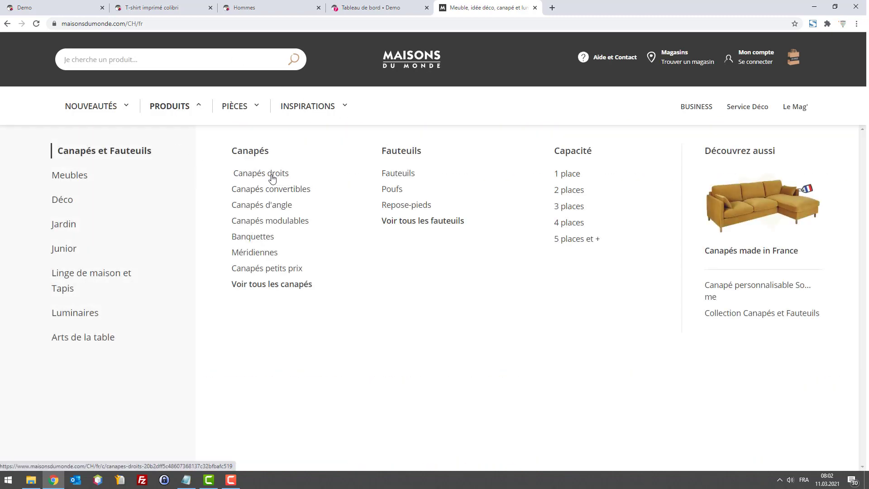
click(271, 239)
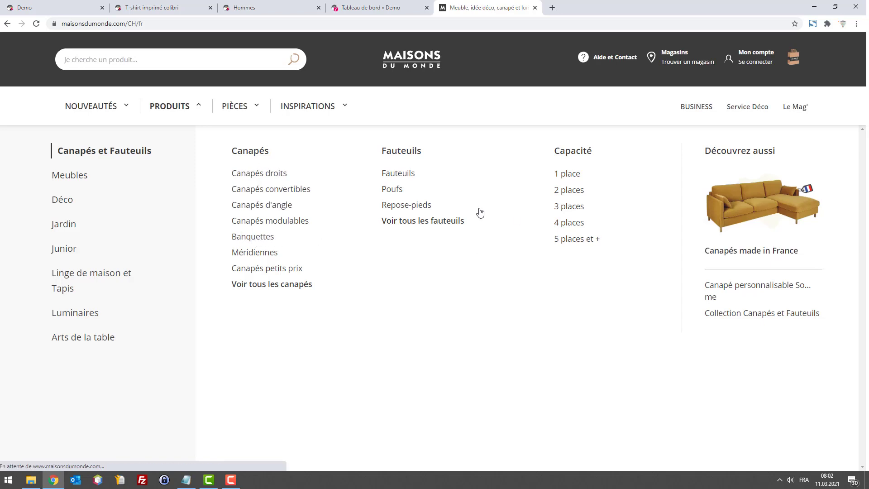
scroll(355, 200, down, 3)
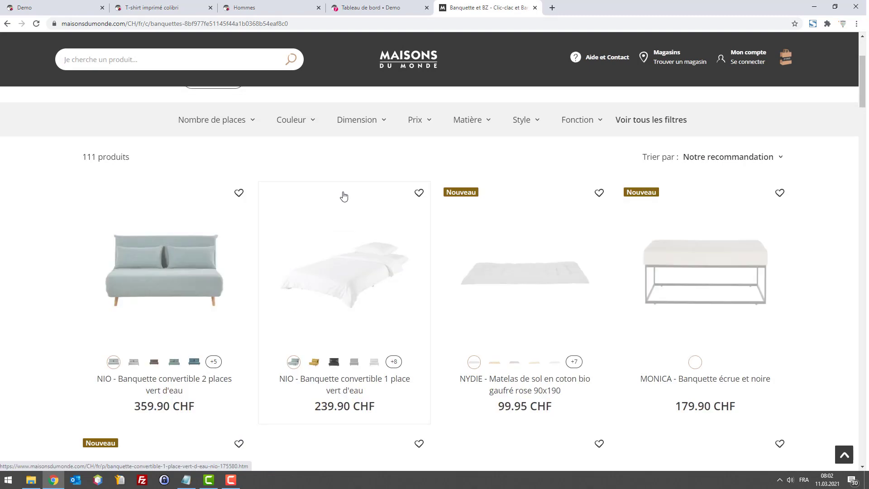
scroll(356, 197, down, 3)
scroll(217, 163, up, 2)
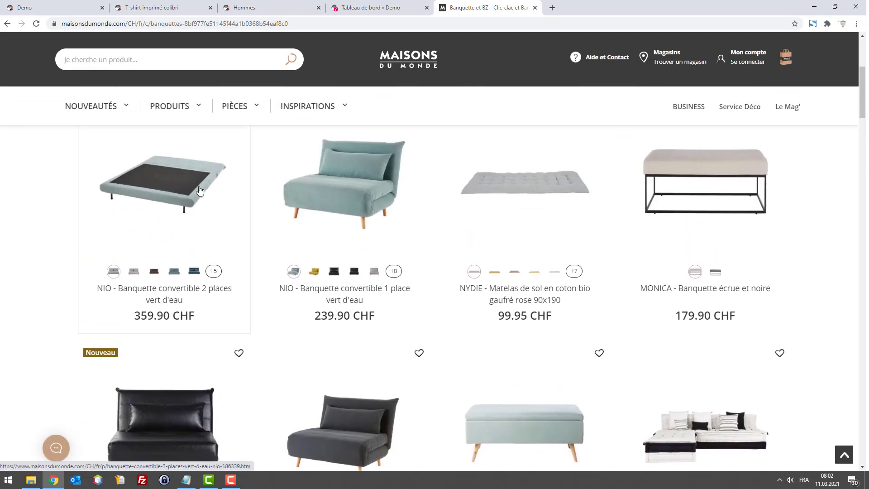
click(164, 171)
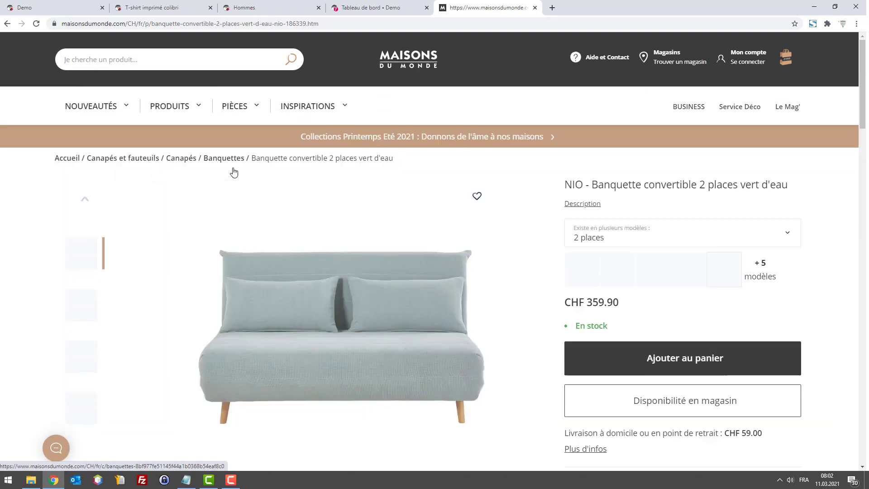
Examine the Caractéristiques and Description sections of the NIO banquette's product page
scroll(537, 199, down, 5)
scroll(568, 215, down, 2)
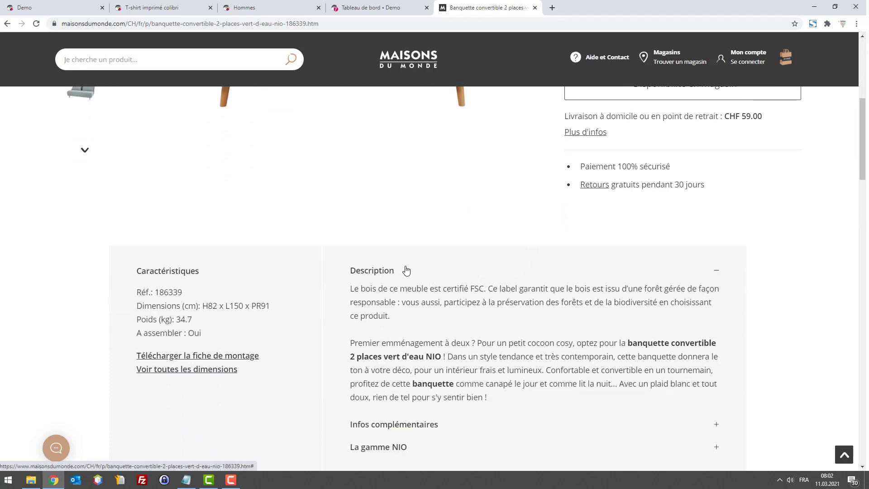
scroll(408, 270, down, 2)
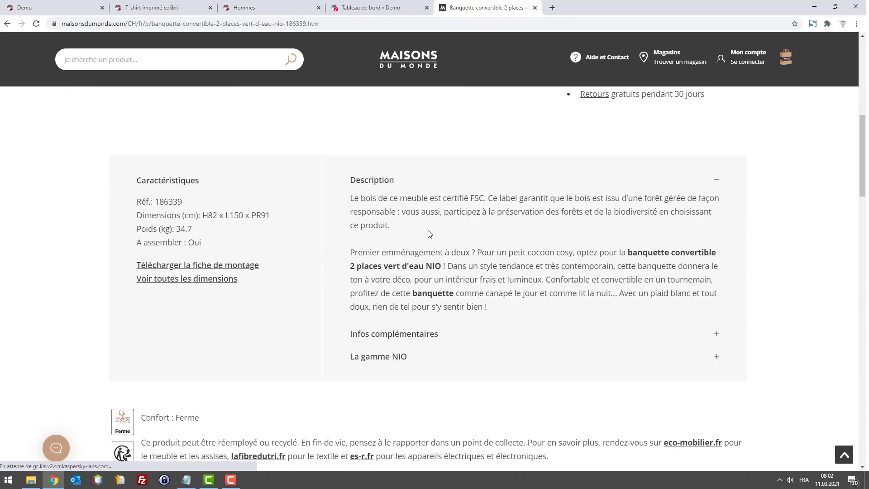
scroll(406, 228, up, 10)
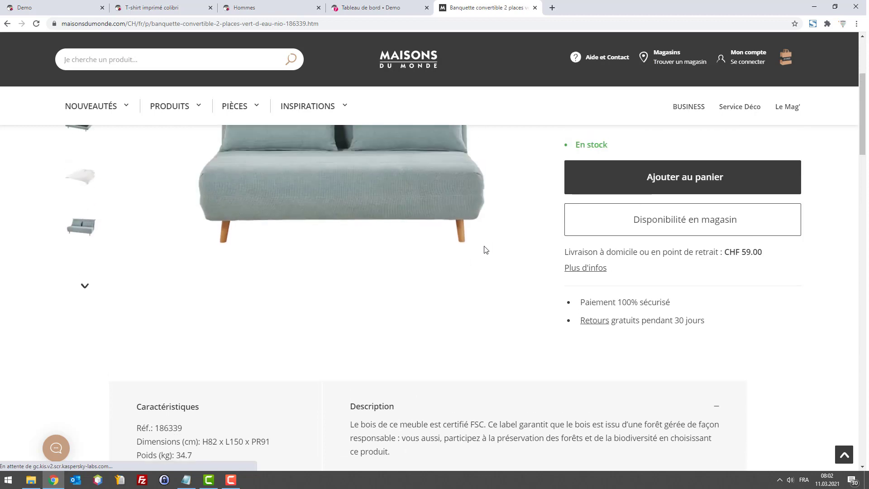
scroll(498, 245, down, 10)
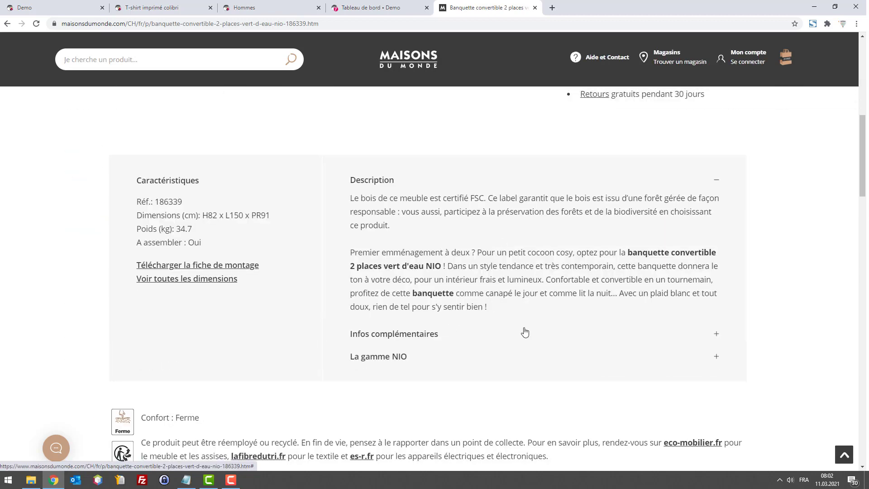
Expand the banquette's Infos complémentaires section, and return to its Description section
click(719, 335)
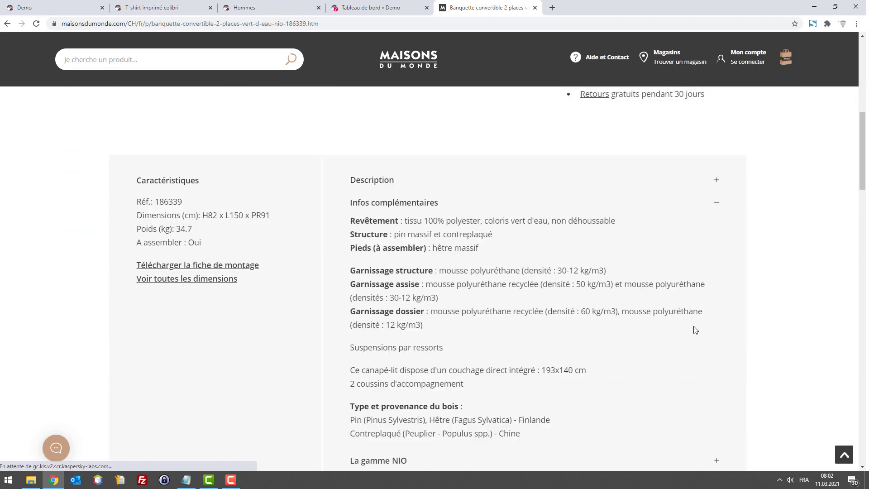
click(717, 180)
scroll(681, 204, up, 1)
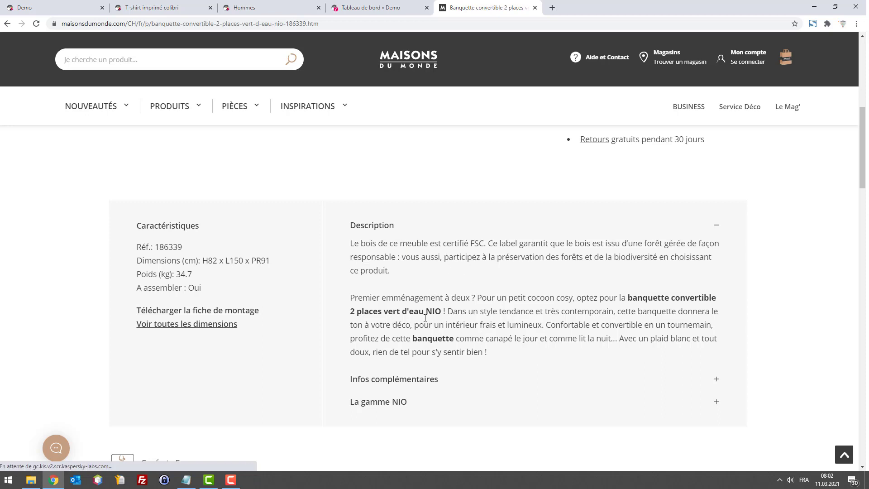
Try to highlight the opening of the description's second paragraph, reopening the Description section
drag(351, 296, 427, 313)
click(441, 308)
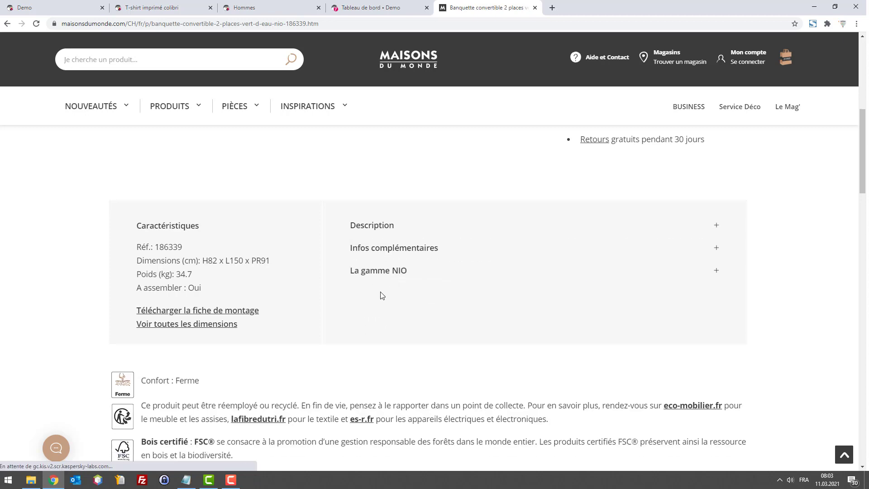
click(429, 232)
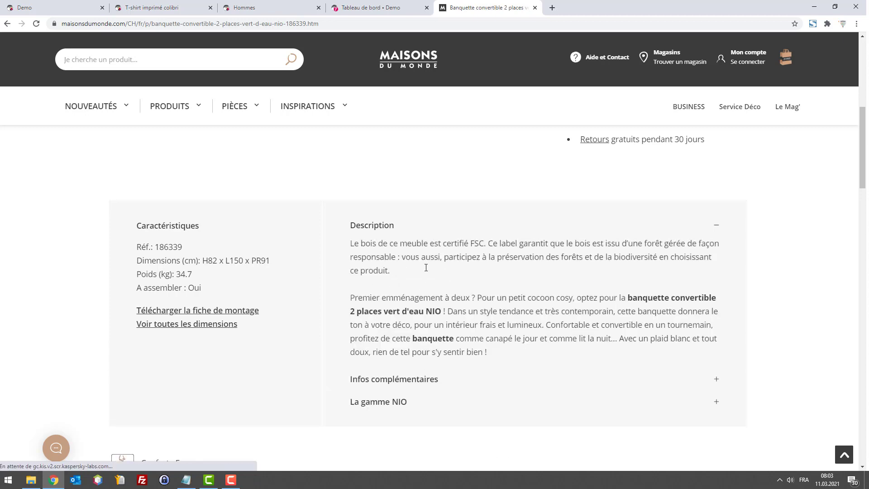
click(352, 297)
Review the NIO product page from its title, models and price down to the full description text
scroll(385, 233, up, 10)
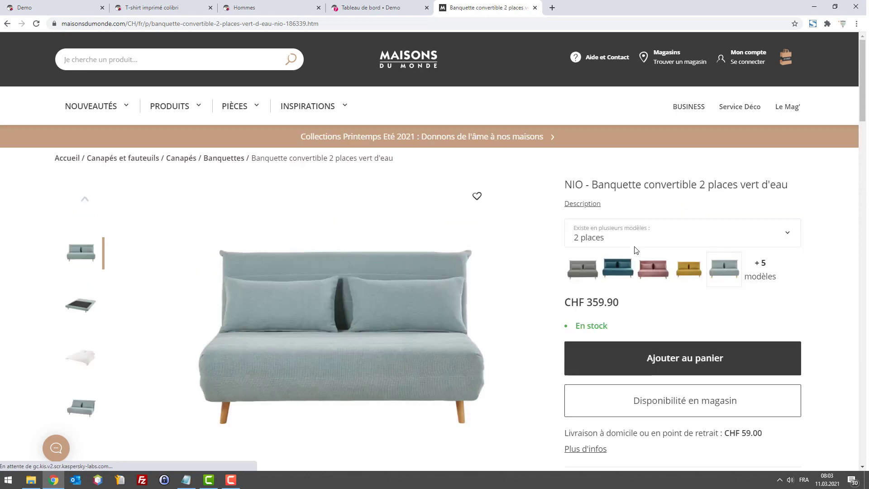
scroll(393, 233, down, 9)
scroll(459, 215, up, 2)
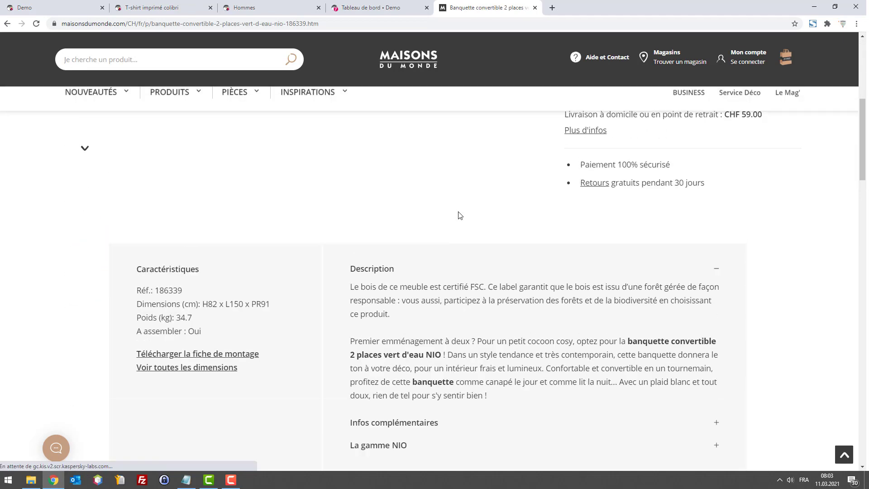
scroll(441, 277, down, 1)
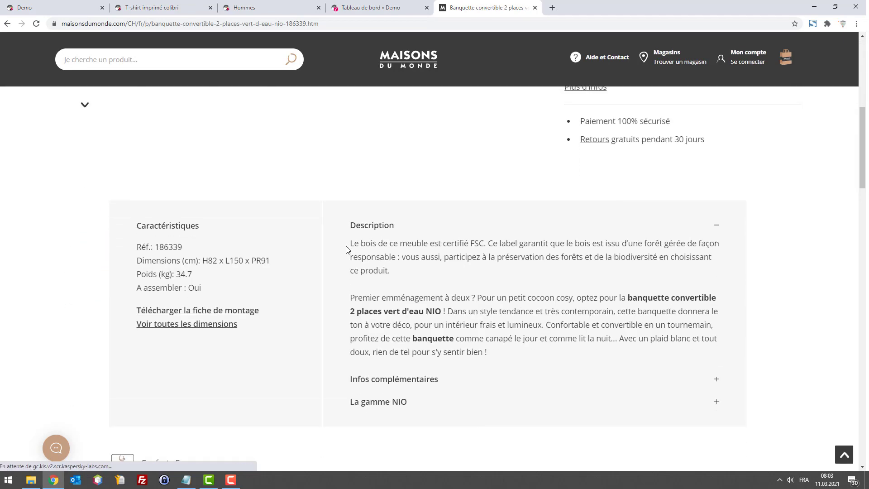
scroll(364, 245, up, 4)
scroll(406, 250, down, 6)
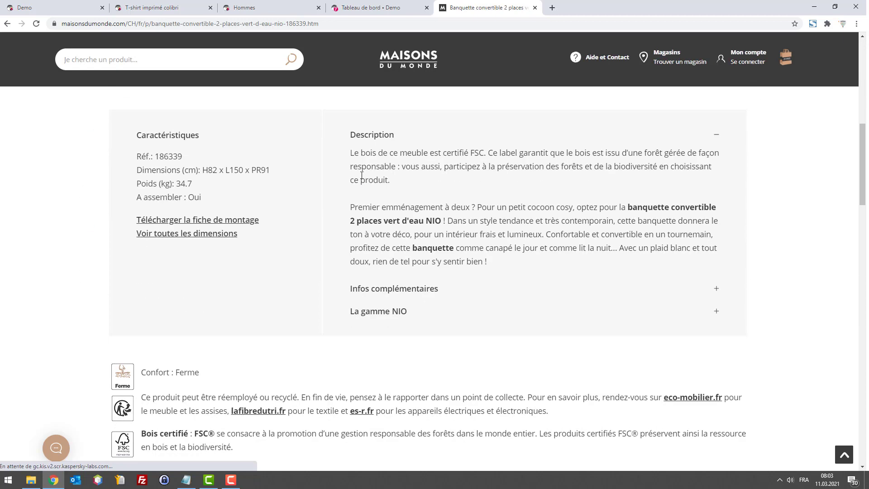
Try to highlight the sentence starting "Premier emménagement à deux ?" in the description, and expand the Description section again
drag(364, 206, 587, 207)
click(586, 209)
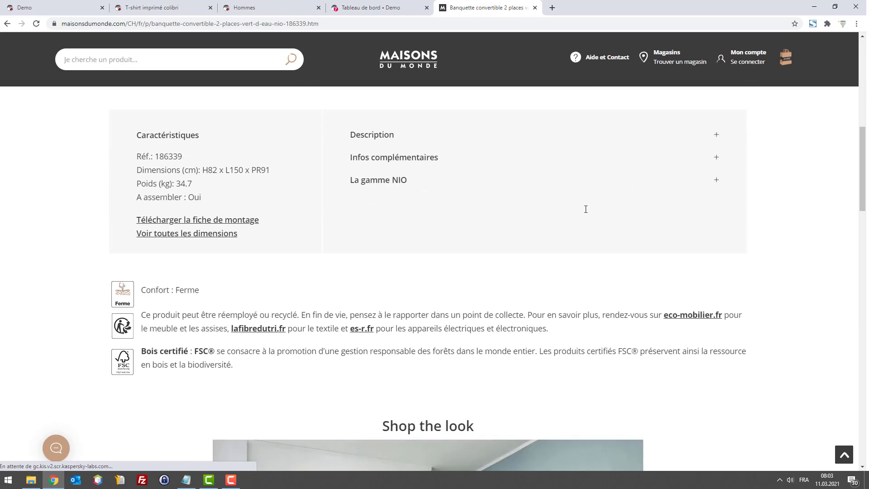
scroll(530, 130, down, 1)
scroll(688, 181, up, 2)
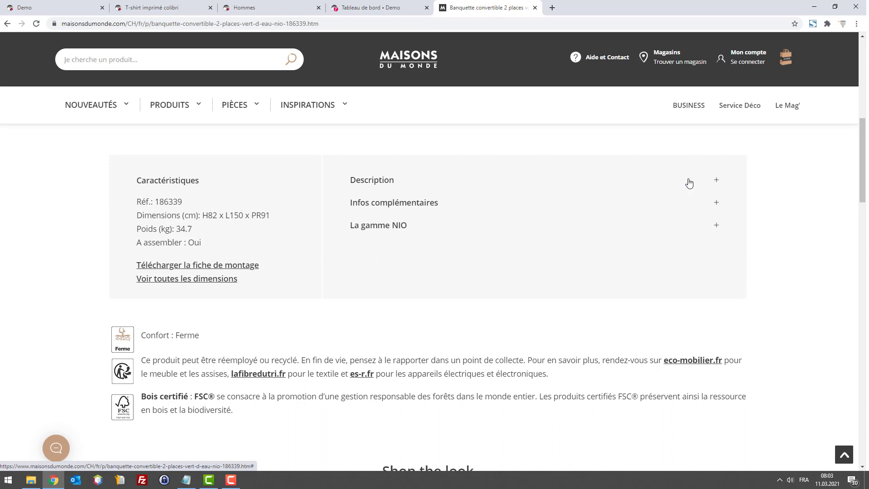
click(715, 180)
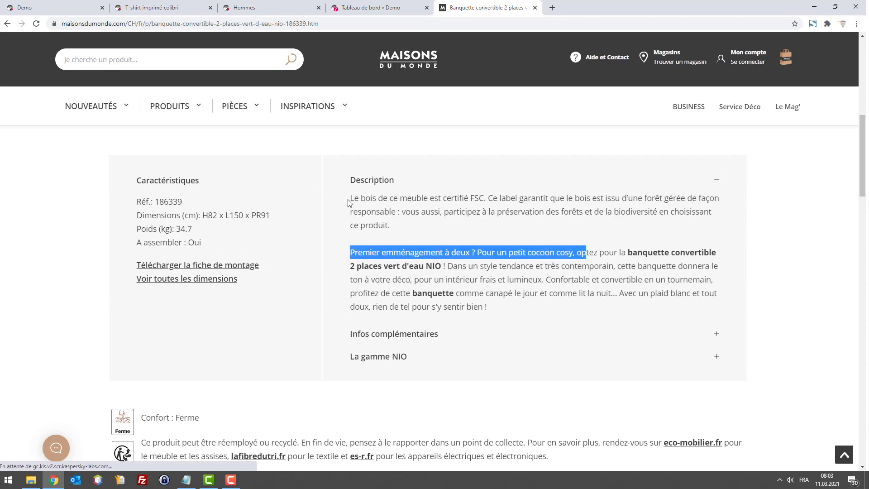
Copy the banquette's full description text and paste it into a new Bloc-notes document
drag(350, 202, 645, 308)
key(ctrl+c)
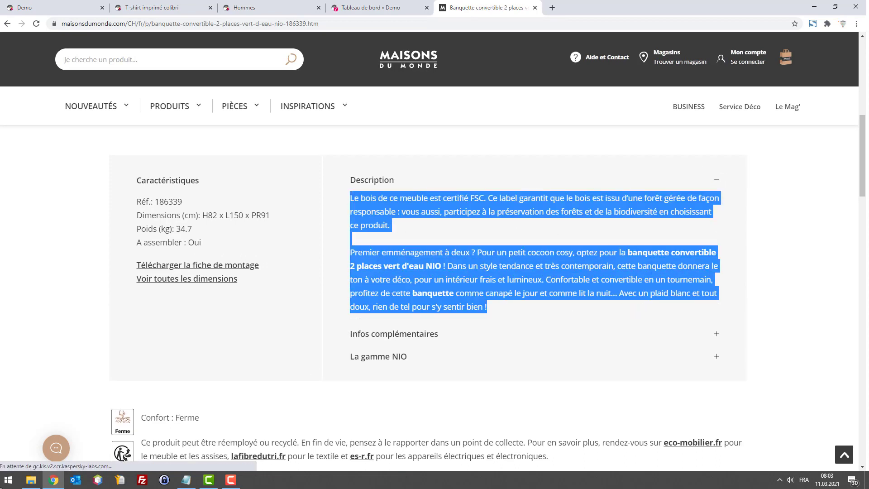
click(5, 481)
text(not)
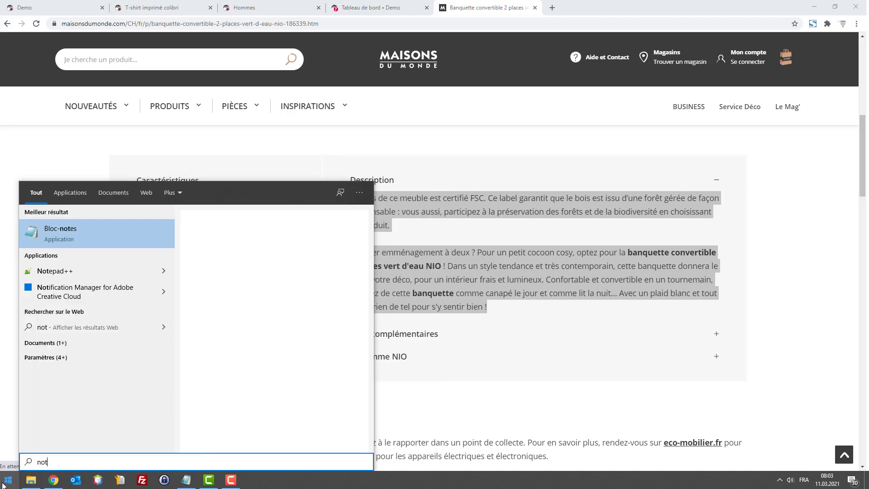
key(Return)
key(ctrl+v)
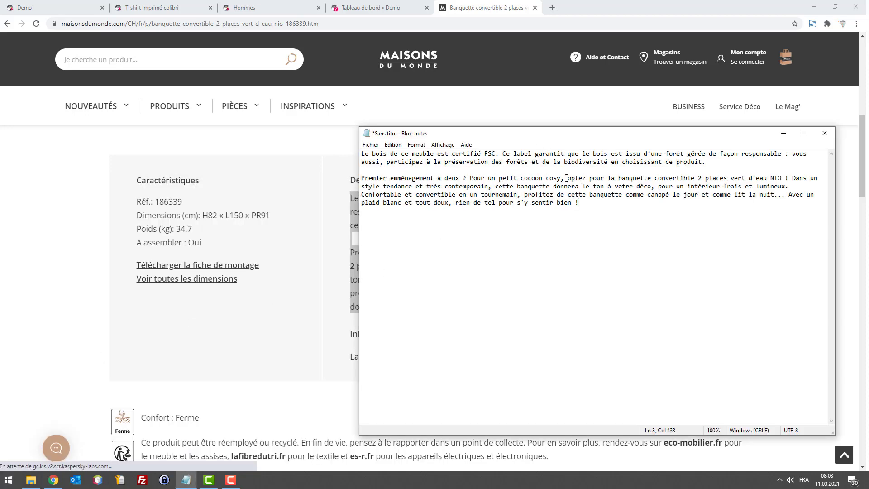
Copy "Premier emménagement à deux ? Pour un petit cocoon cosy, optez p" from the pasted text and search Google for it in a new browser tab
drag(563, 178, 359, 180)
drag(594, 181, 340, 180)
click(552, 7)
text(Premier emménagement à deux ? Pour un petit cocoon cosy, optez p)
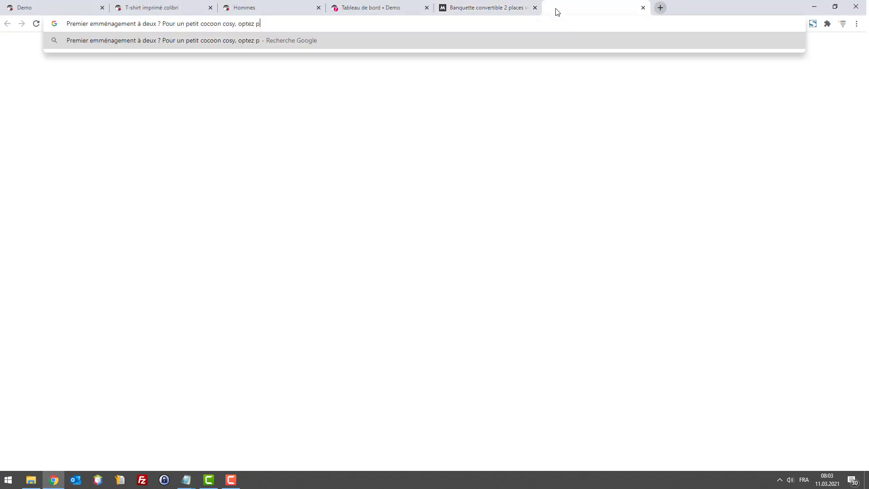
key(Return)
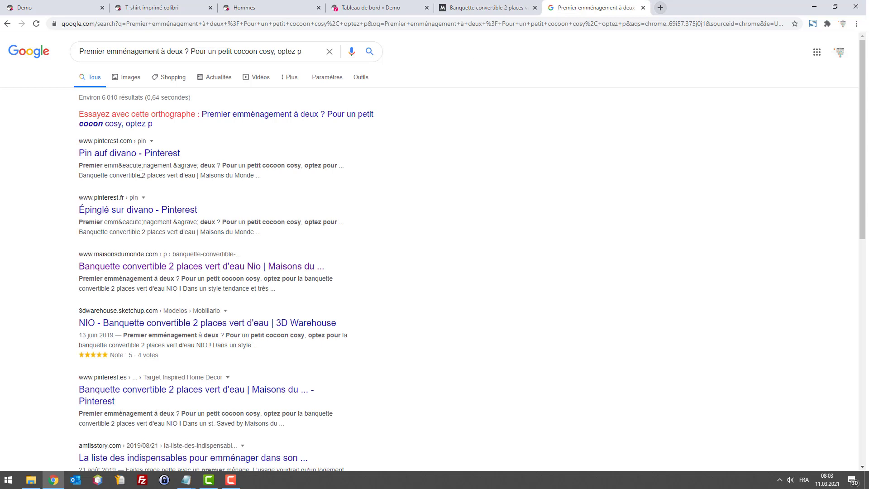
Open the 3D Warehouse result for the NIO banquette in a new tab and switch to it
right_click(150, 324)
click(178, 331)
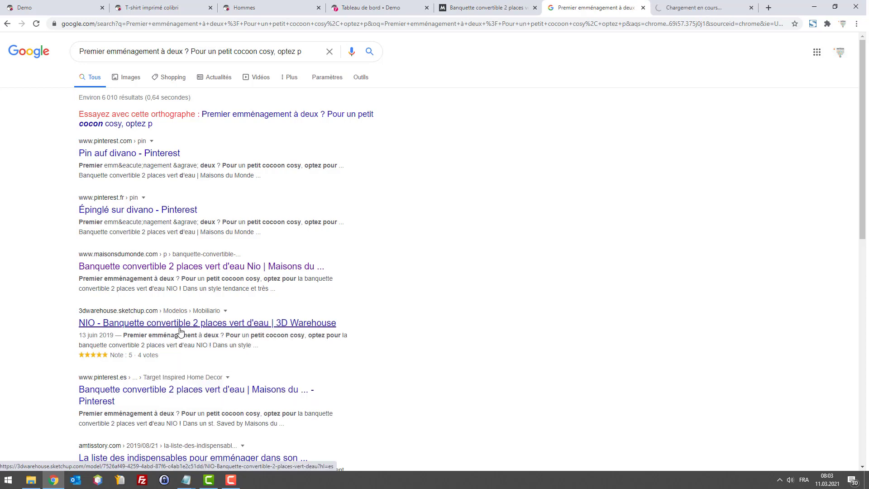
click(696, 8)
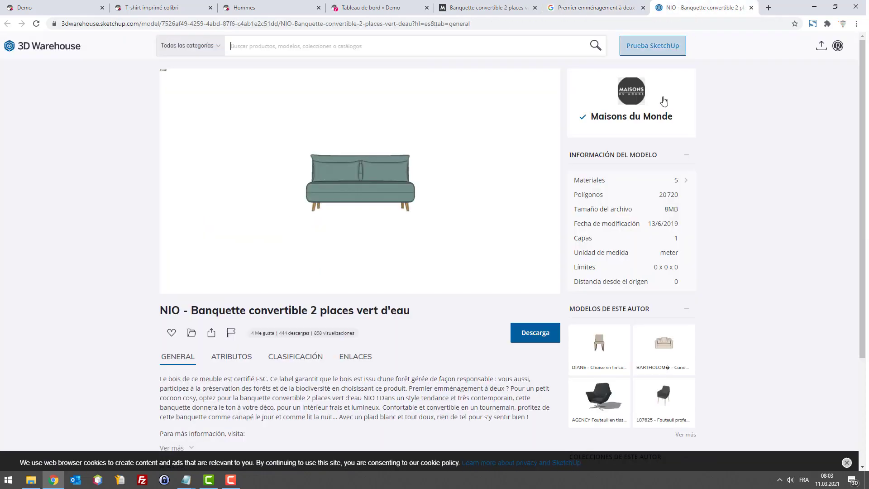
Find "Premier emménagement à deux ? Pour un petit cocoon cosy, optez p" on the 3D Warehouse page and look over the surrounding description
key(ctrl+f)
text(Premier emménagement à deux ? Pour un petit cocoon cosy, optez p)
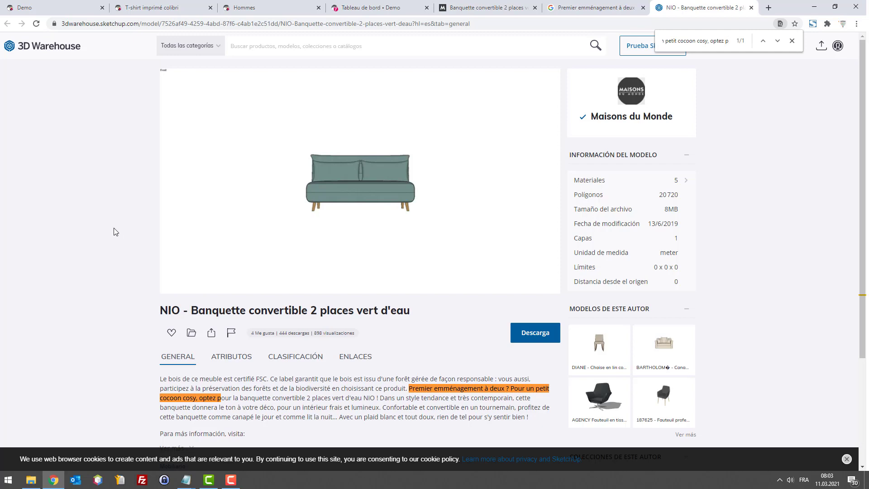
scroll(115, 240, down, 3)
scroll(113, 256, up, 3)
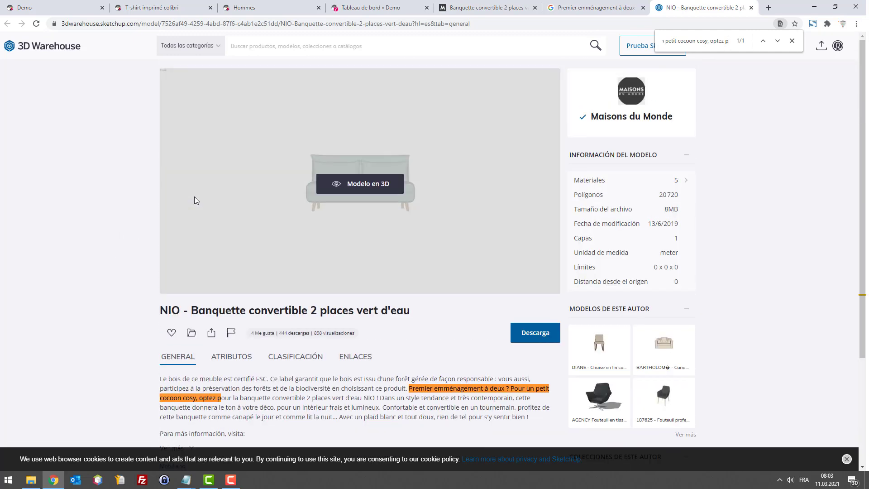
Close the 3D Warehouse page, find the domozoom.com banquette result in the Google results, and open it in a new tab
key(ctrl+w)
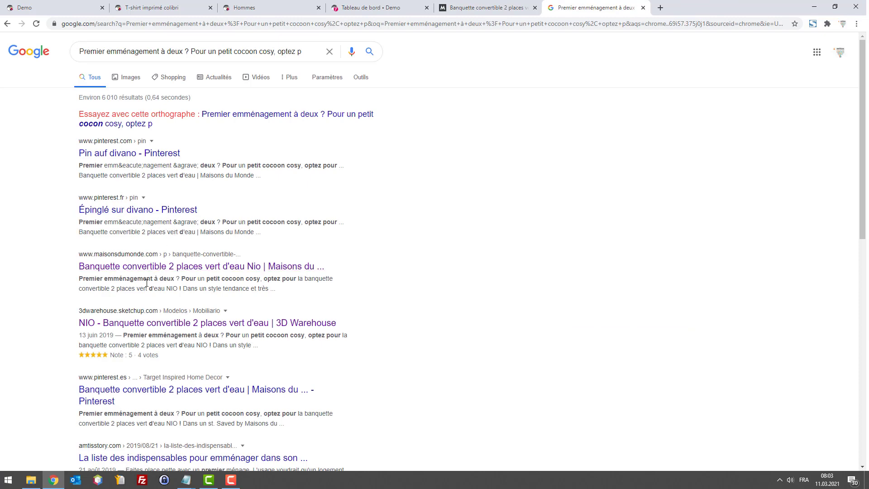
scroll(507, 164, down, 2)
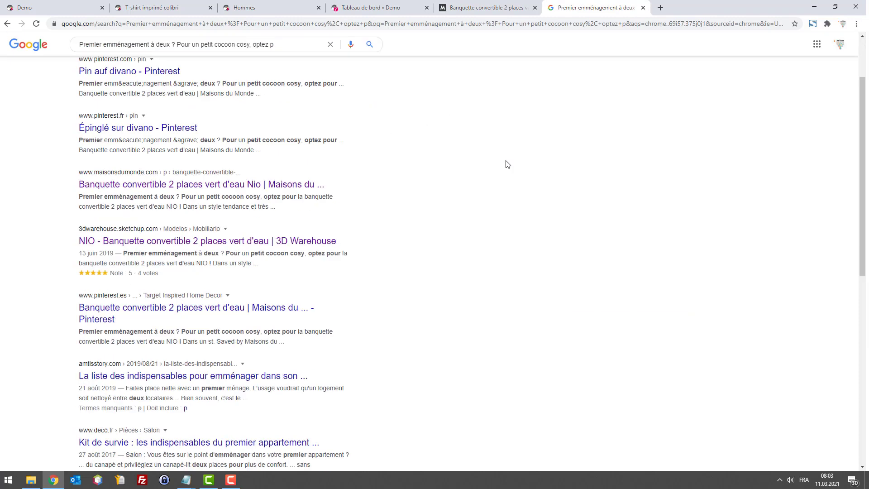
scroll(509, 162, down, 7)
scroll(419, 228, down, 1)
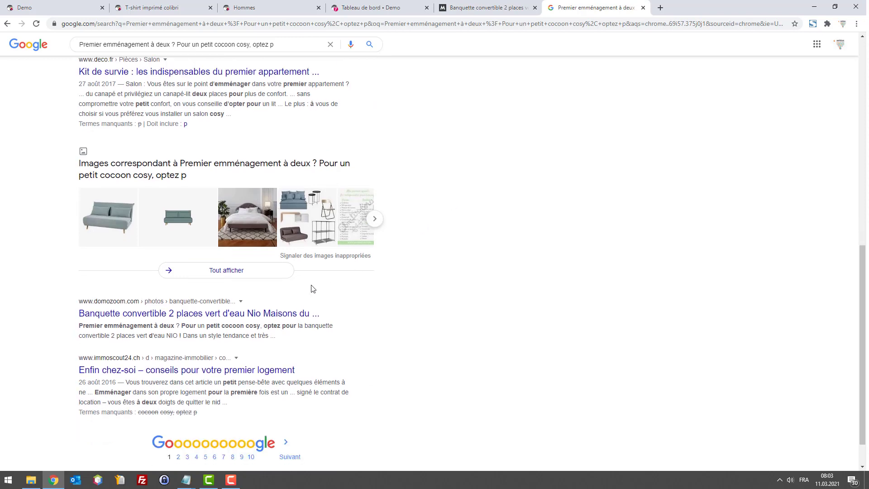
right_click(256, 316)
click(281, 321)
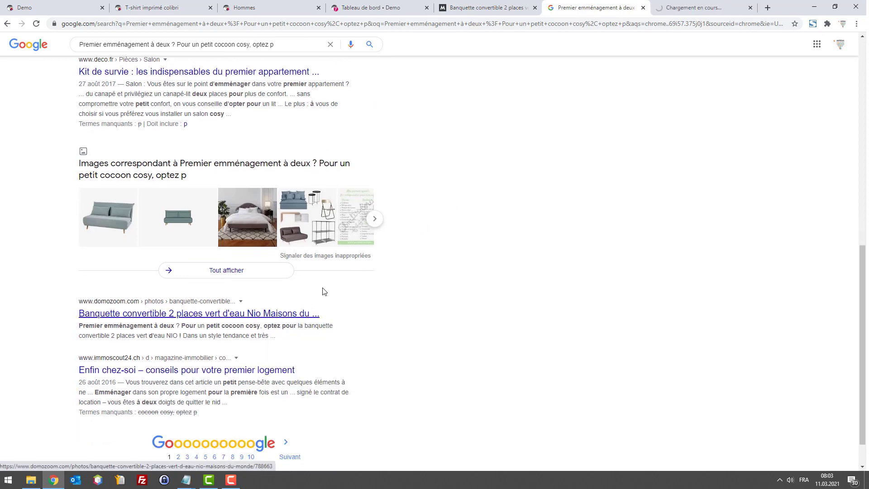
click(703, 9)
Look over the banquette's description on the Domozoom page, and close both that page and the Google results
scroll(661, 197, down, 3)
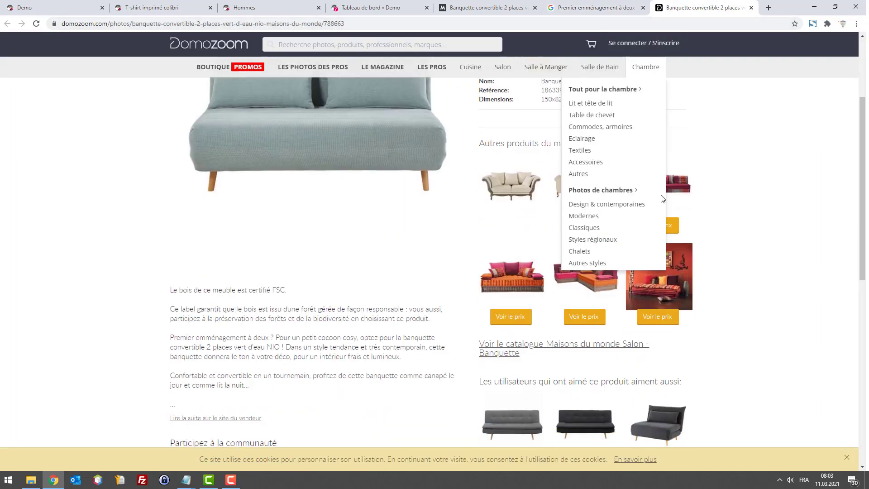
scroll(662, 198, down, 4)
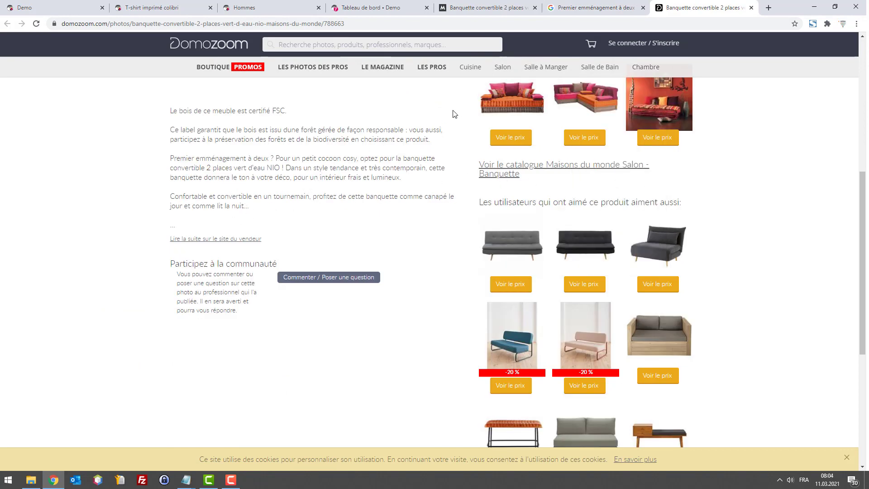
key(ctrl+w)
key(ctrl+w)
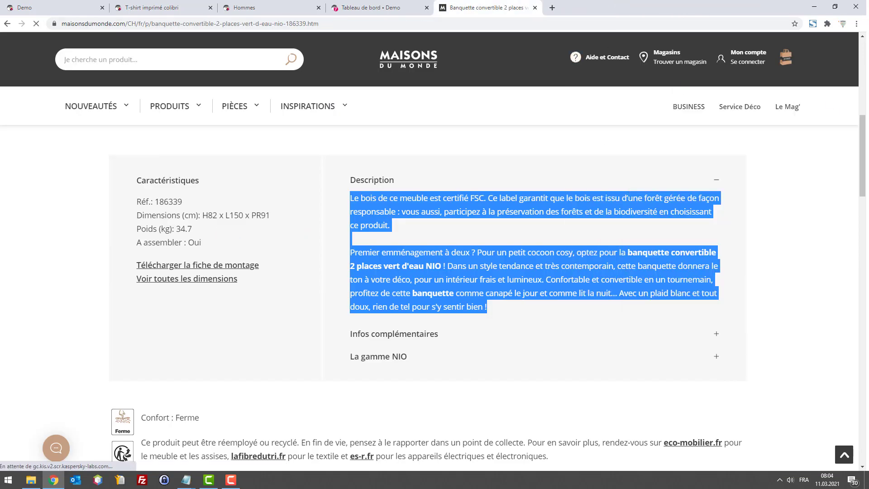
Return to the untitled Bloc-notes document and add a "---" separator line below the pasted description
key(alt+Tab)
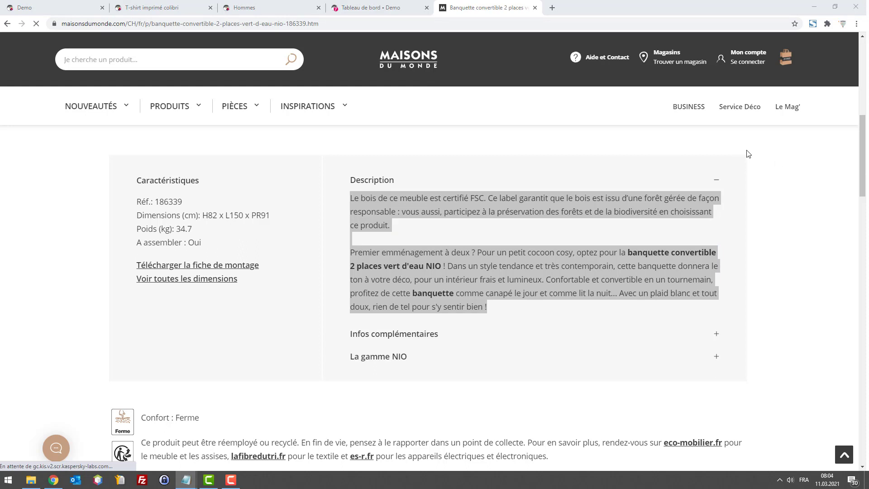
mouse_move(195, 479)
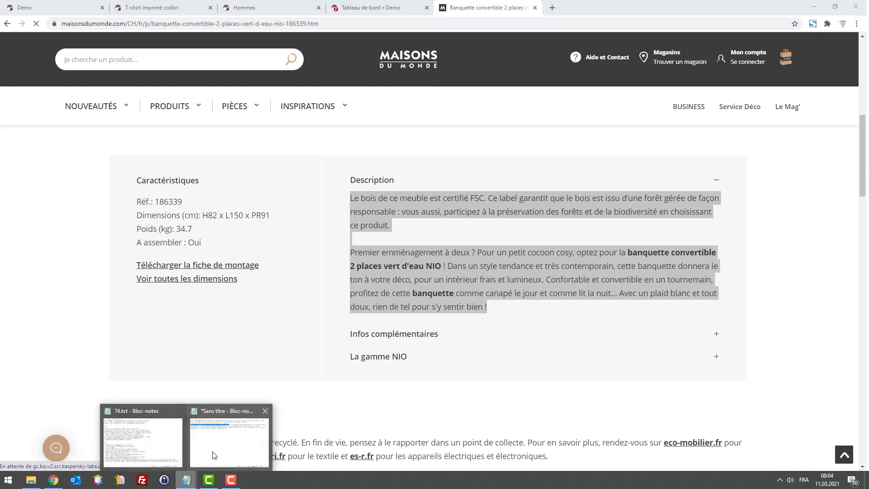
click(216, 453)
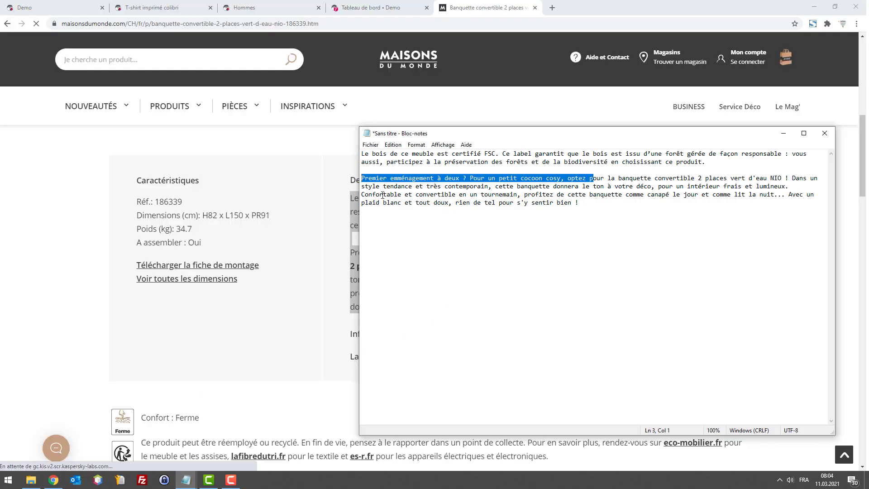
click(378, 169)
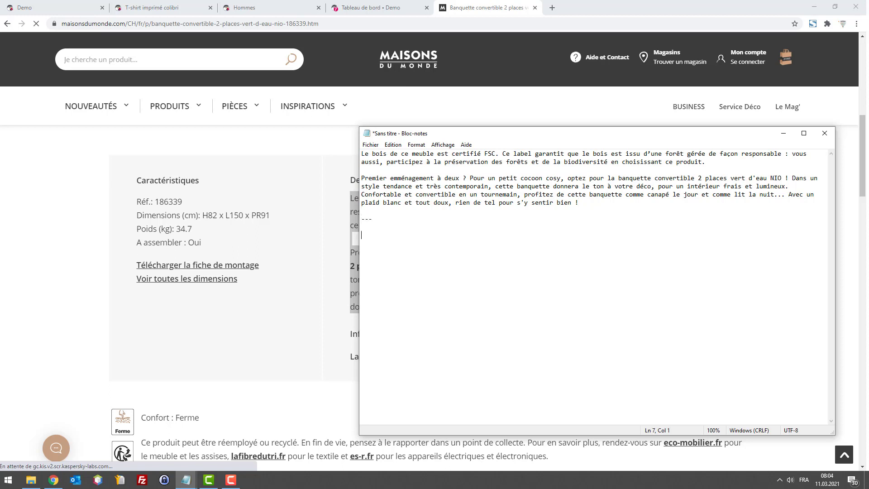
Search Google for "reformuler un texte" in a new browser tab
click(553, 8)
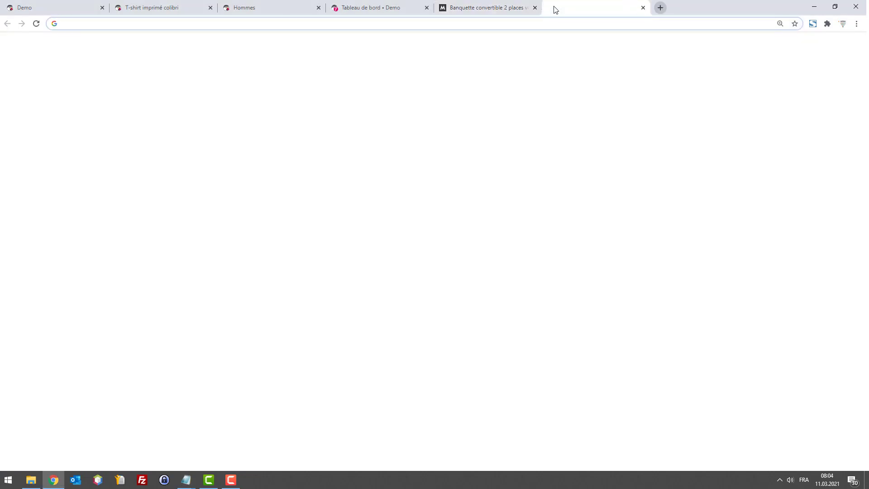
text(r)
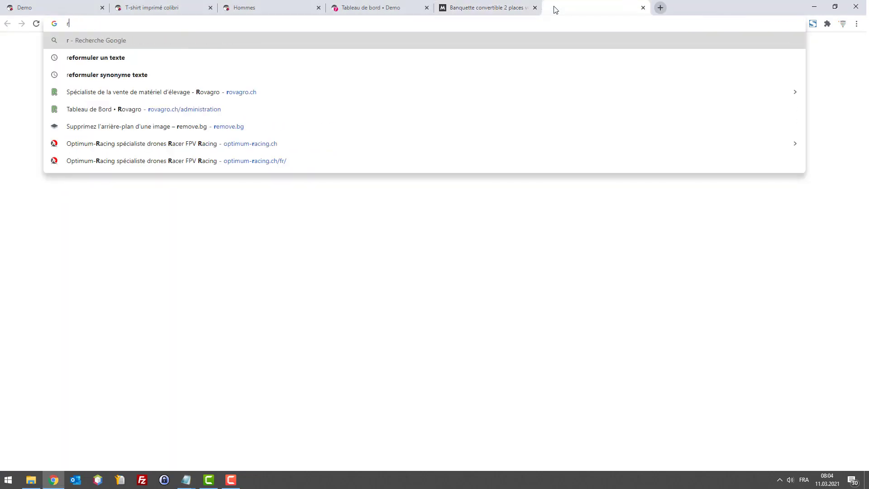
text(eformul)
key(Return)
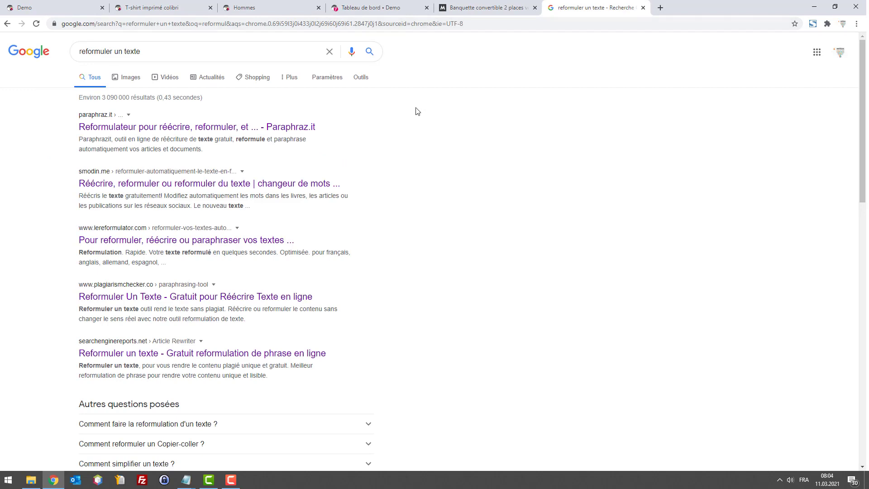
Run a second Google search for "paraphrase texte" in a separate browser tab
click(137, 51)
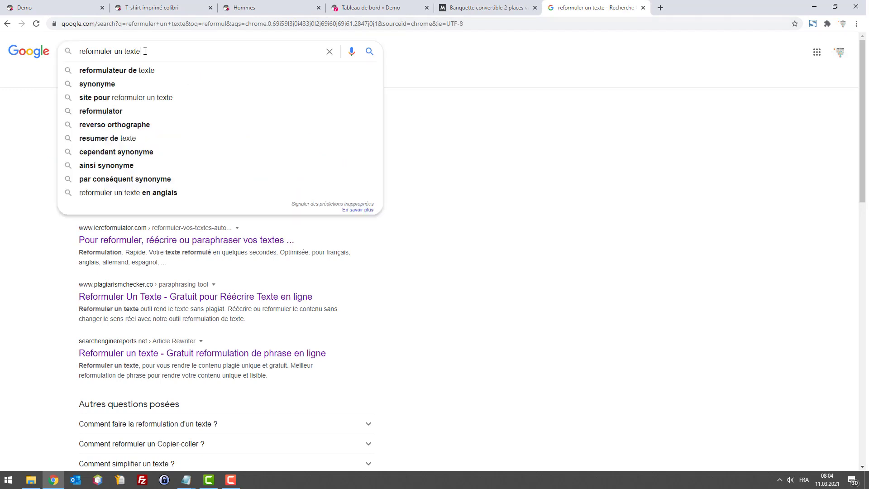
key(ctrl+a)
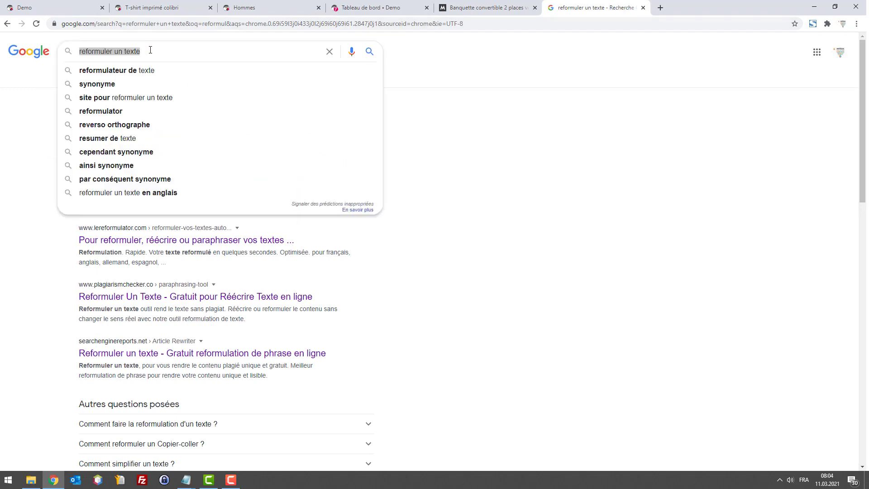
key(ctrl+t)
text(pharamg)
key(BackSpace)
key(BackSpace)
key(BackSpace)
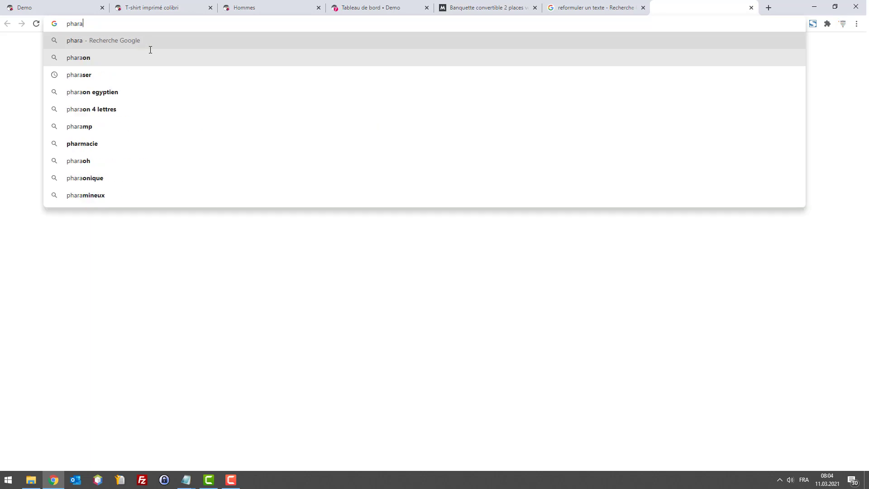
text(phra)
key(Down)
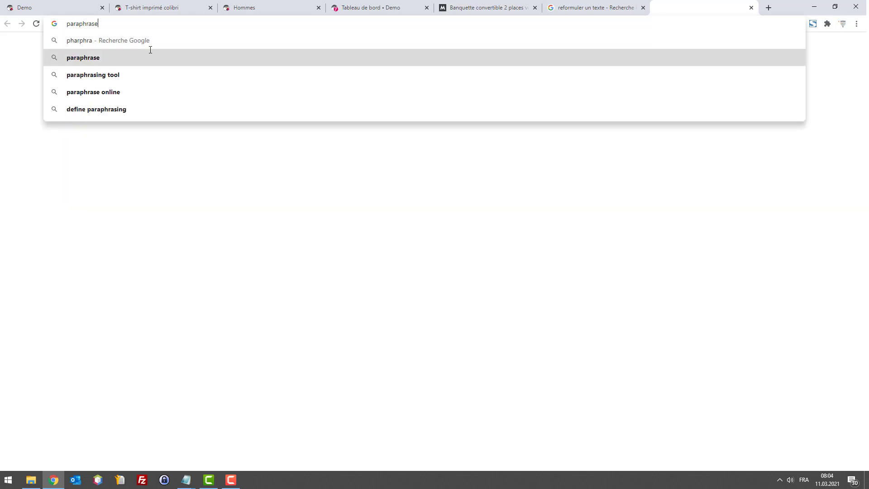
text(texte)
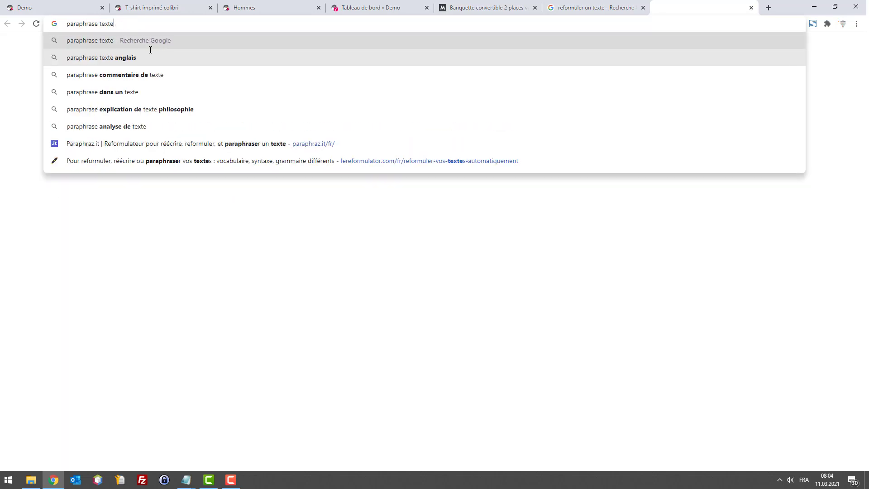
key(Return)
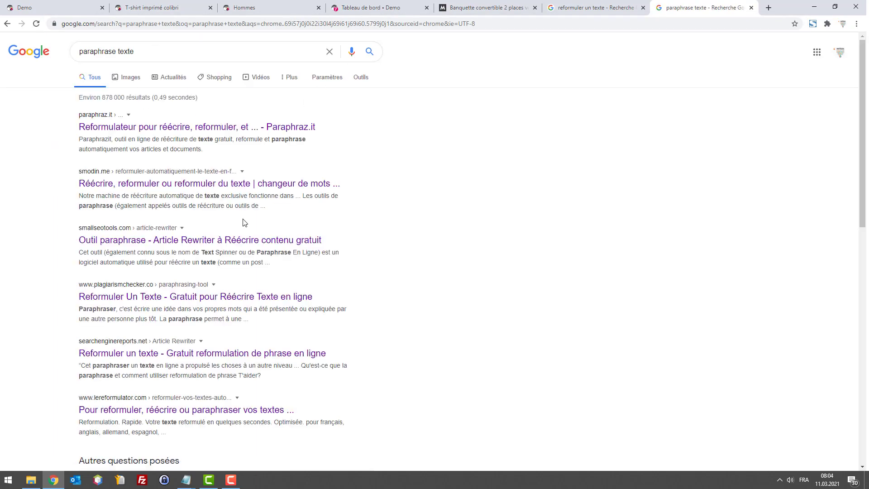
Look over the paraphrasing tool results, close that search, and bring back the "reformuler un texte" results list
scroll(260, 272, down, 2)
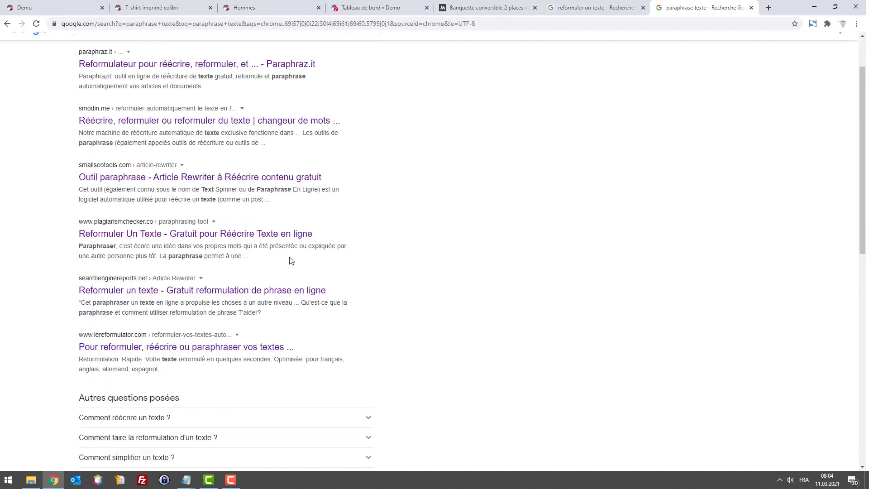
scroll(281, 249, up, 2)
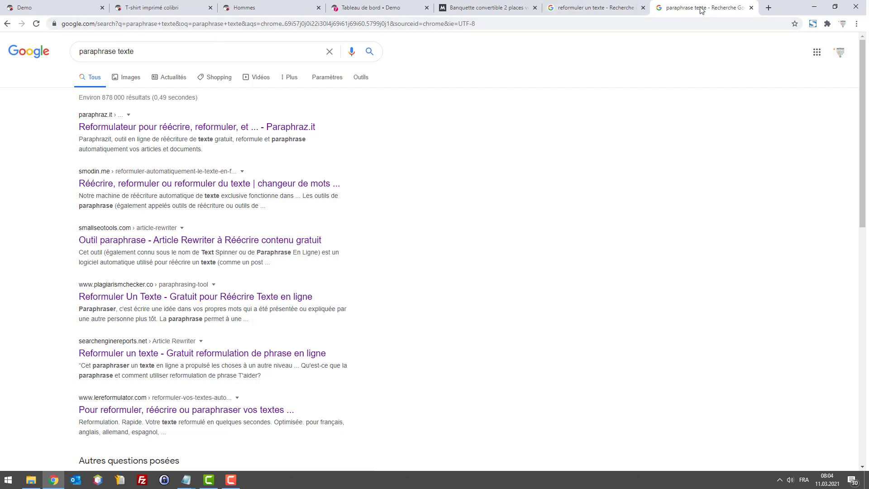
middle_click(655, 6)
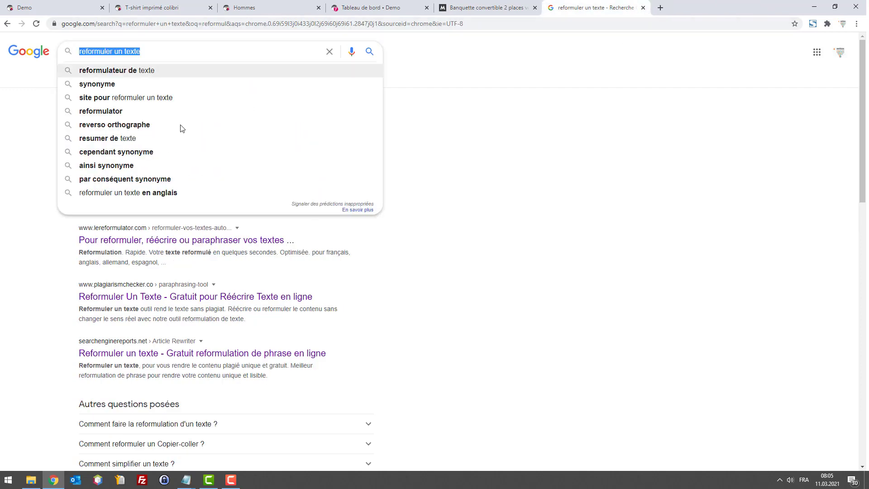
click(547, 141)
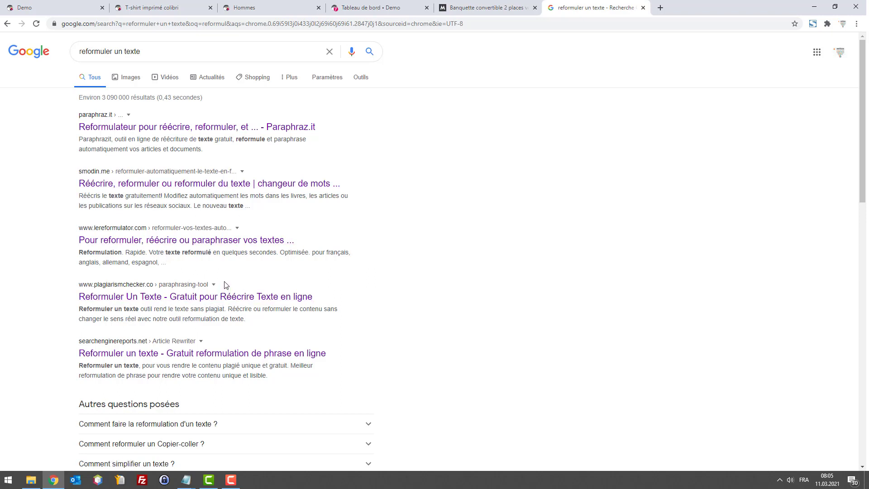
Open the smodin.me text rewriting result in a new tab and switch to it
right_click(104, 183)
double_click(60, 168)
click(58, 162)
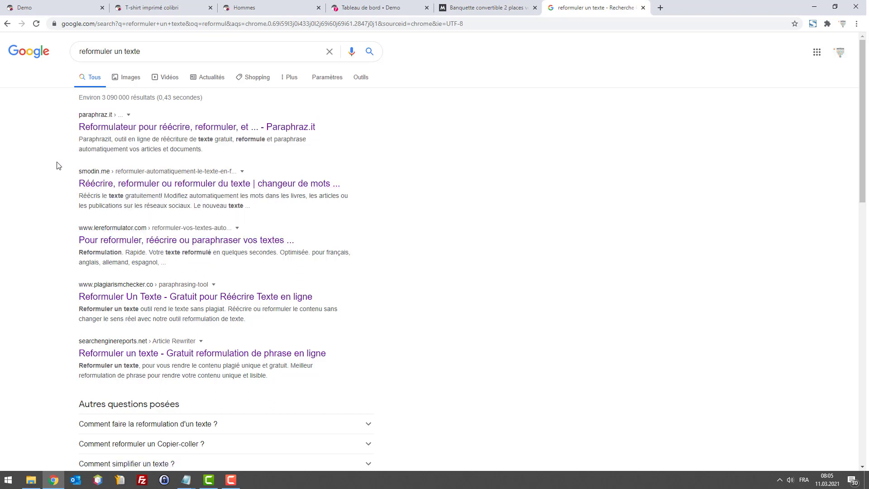
right_click(119, 178)
click(165, 185)
click(685, 3)
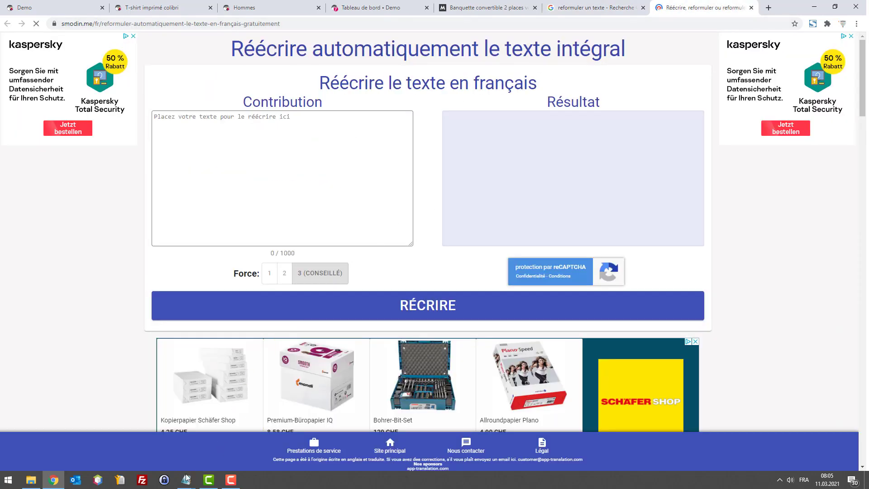
Copy the original description from Bloc-notes into smodin.me's Contribution field and have it rewritten
mouse_move(185, 479)
click(228, 458)
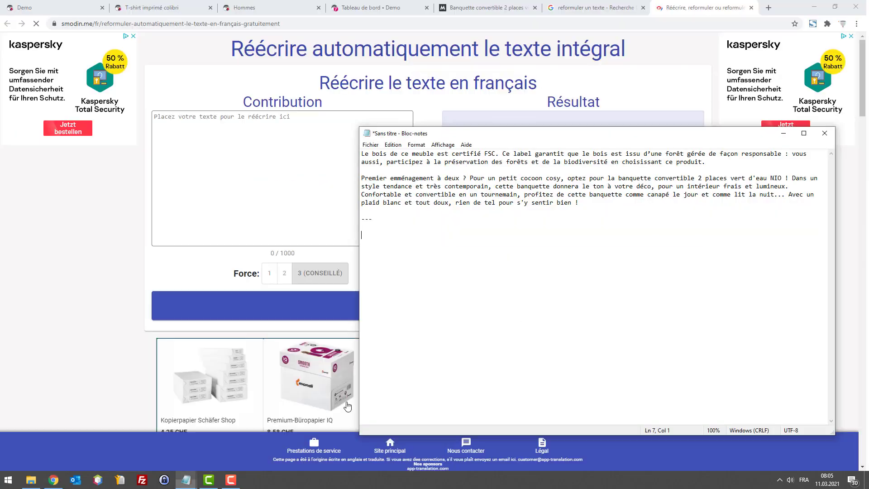
drag(639, 209, 362, 153)
key(ctrl+c)
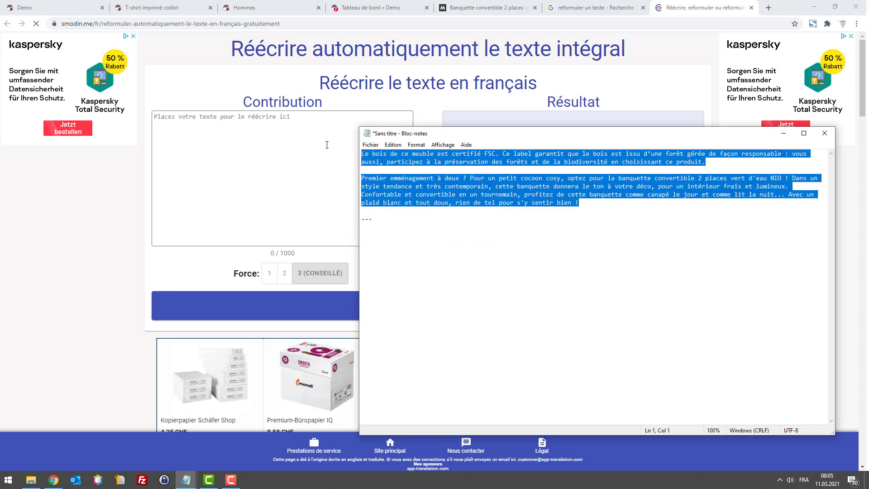
click(310, 147)
key(ctrl+v)
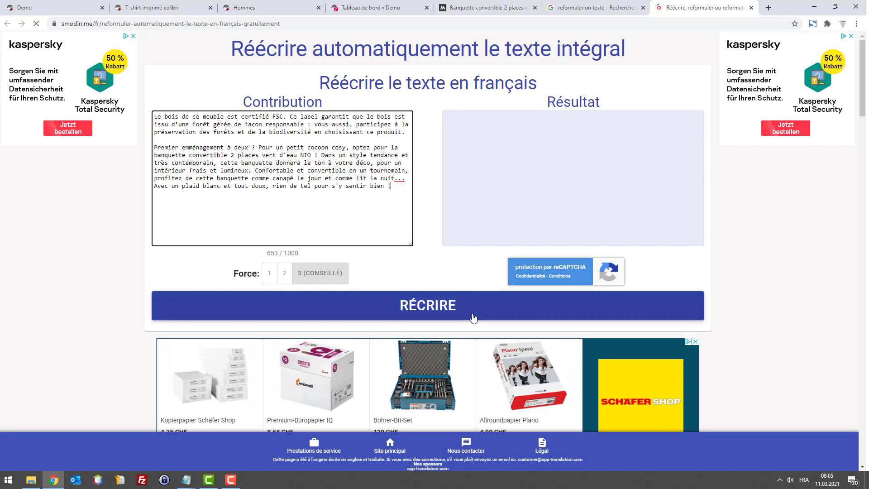
click(473, 318)
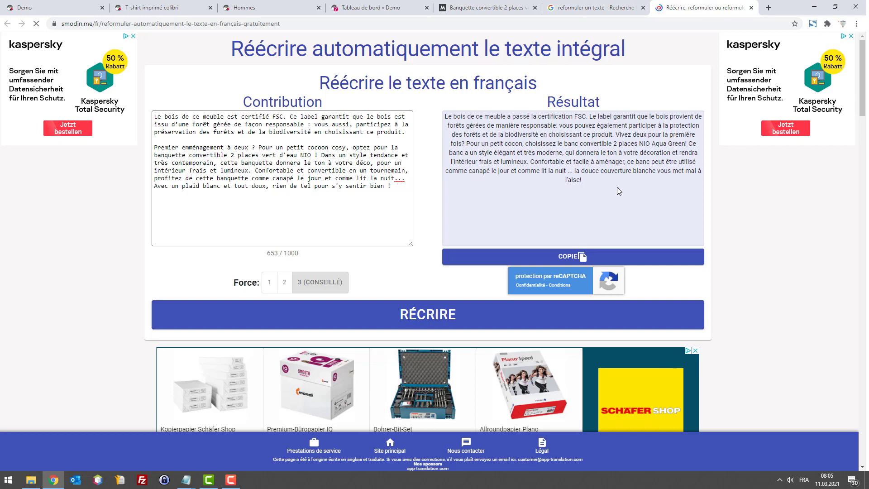
Copy the full rewritten text from smodin.me and paste it into the Bloc-notes document, one blank line below the "---" separator
drag(617, 187, 446, 116)
key(ctrl+c)
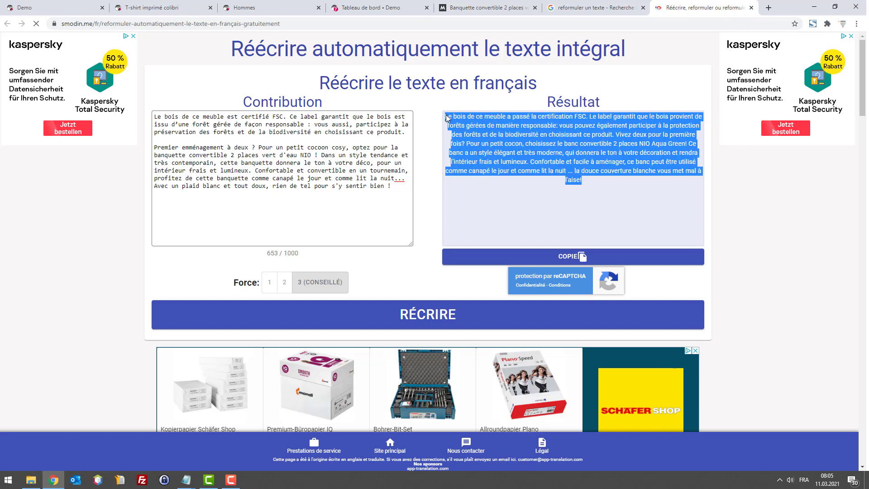
click(186, 480)
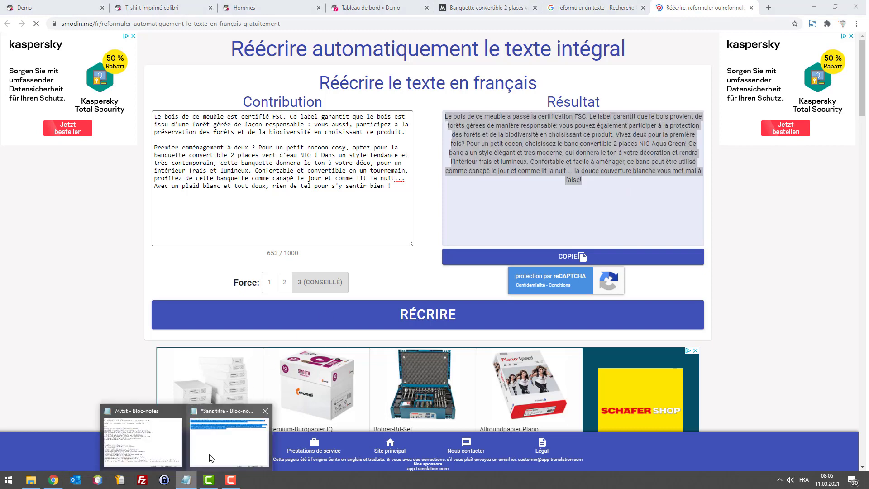
click(219, 452)
click(398, 225)
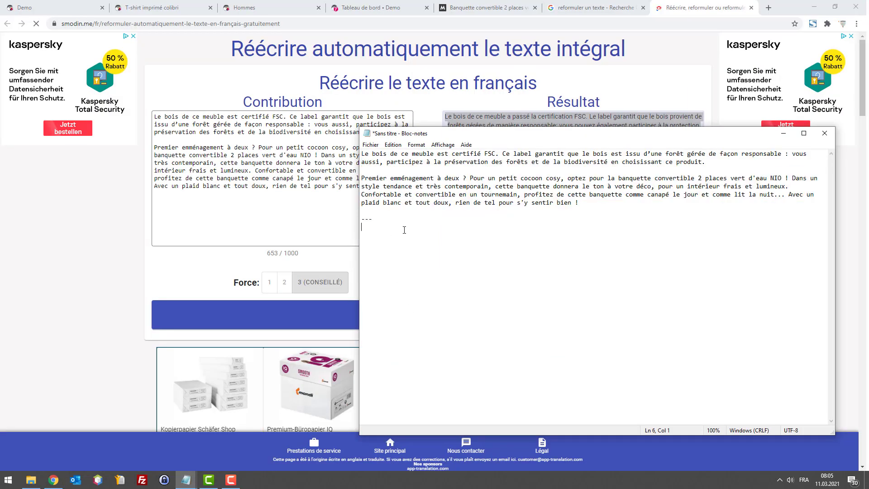
key(Return)
key(ctrl+v)
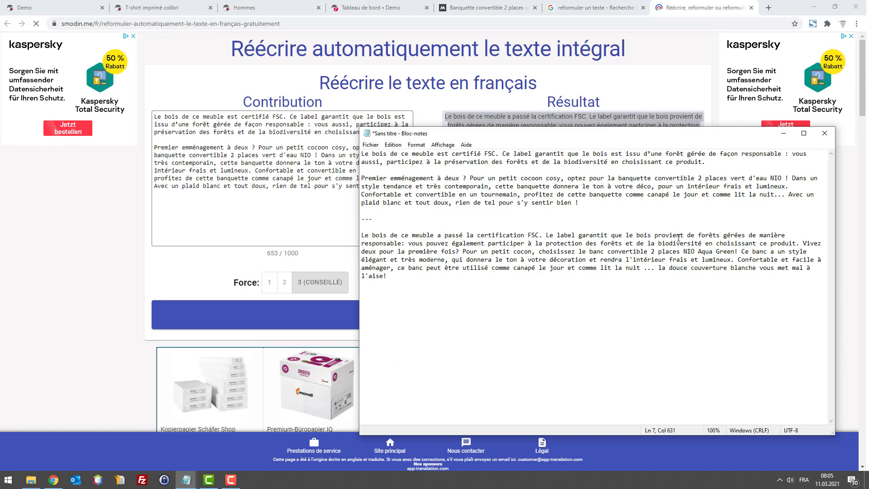
Split the rewritten text into two paragraphs with a blank line before "Vivez deux pour la première fois?"
click(801, 244)
key(Return)
key(Return)
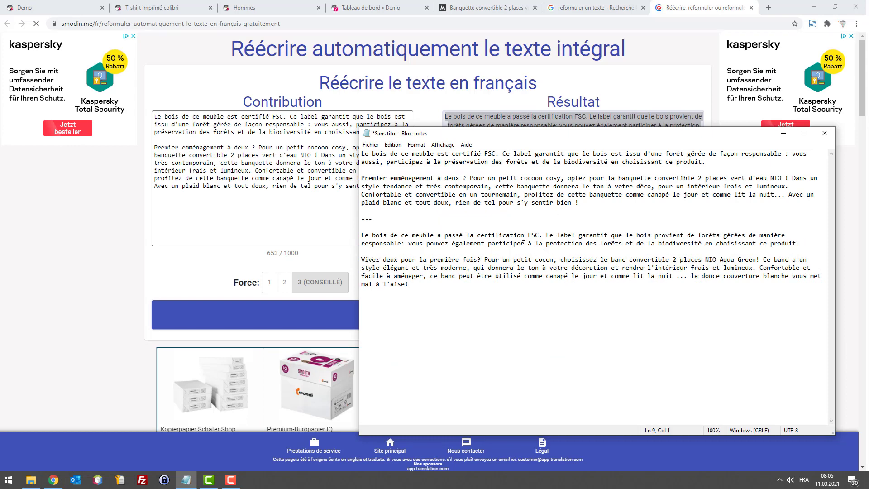
Compare the wording of the first paragraph in the original description and in the rewritten version
drag(526, 235, 437, 232)
click(449, 249)
click(435, 154)
drag(436, 154, 481, 162)
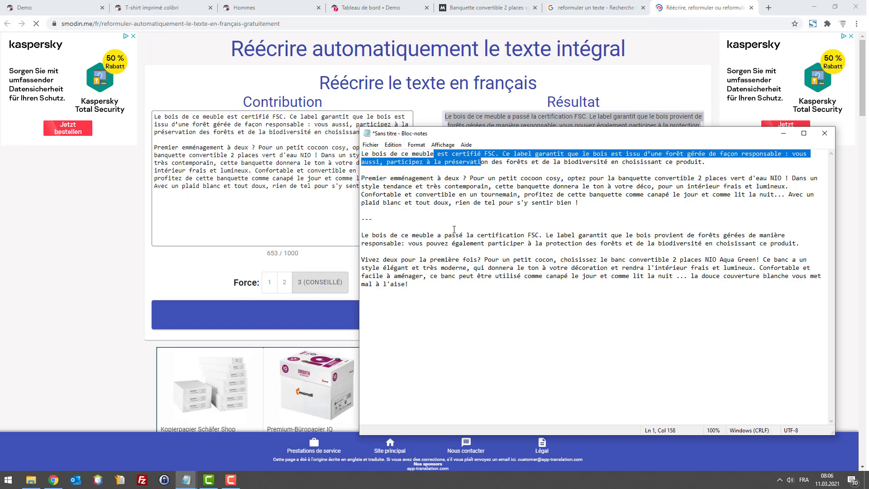
drag(438, 236, 525, 236)
click(524, 235)
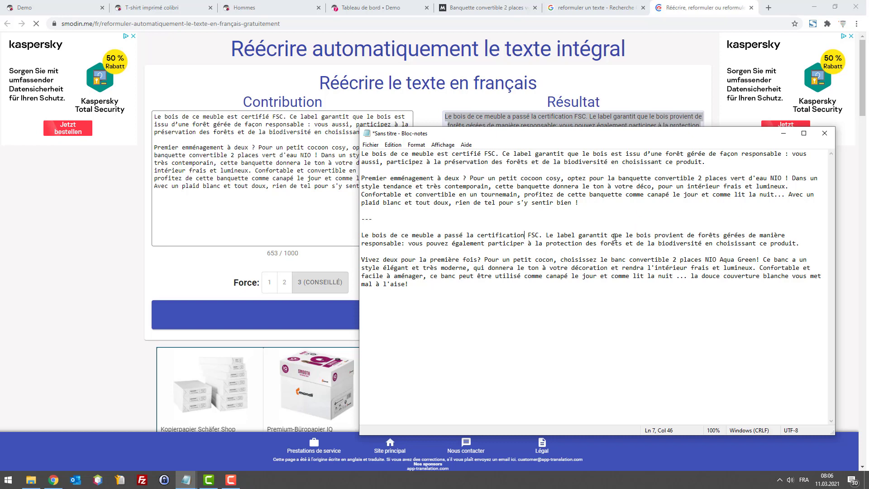
drag(684, 235, 745, 235)
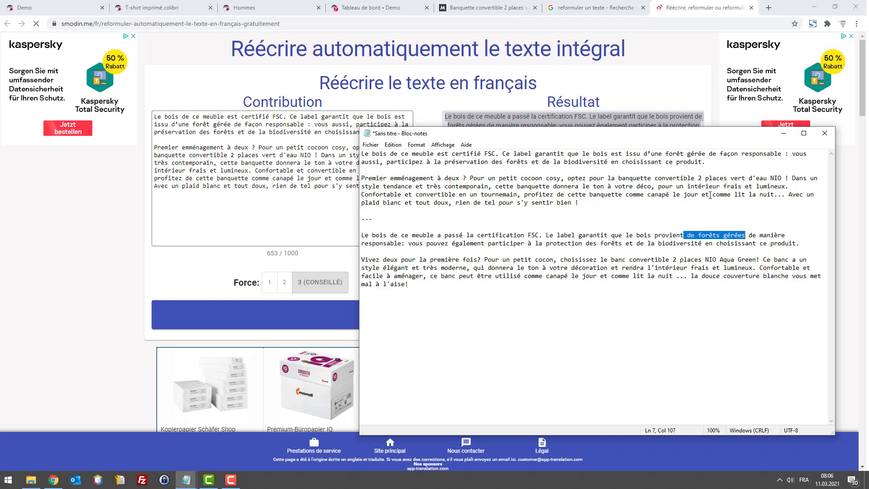
double_click(617, 154)
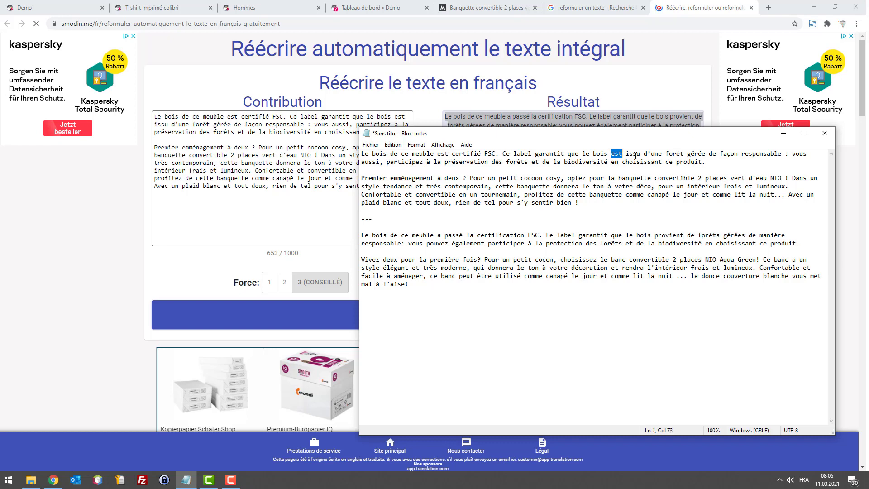
drag(617, 153, 648, 154)
drag(654, 235, 696, 235)
Compare the two versions' opening questions in the second paragraph and review the wording of the rewritten text
drag(466, 178, 362, 179)
drag(363, 179, 468, 180)
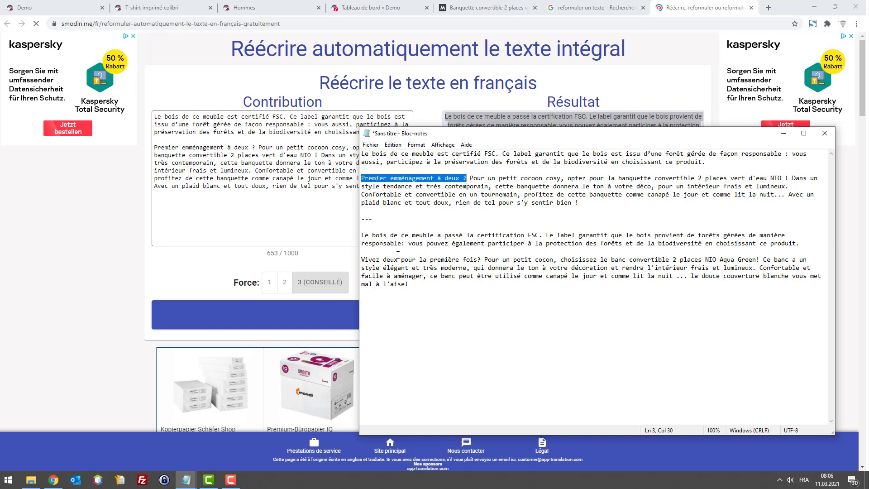
mouse_move(488, 259)
mouse_down()
mouse_move(367, 260)
mouse_move(474, 260)
mouse_up()
click(477, 259)
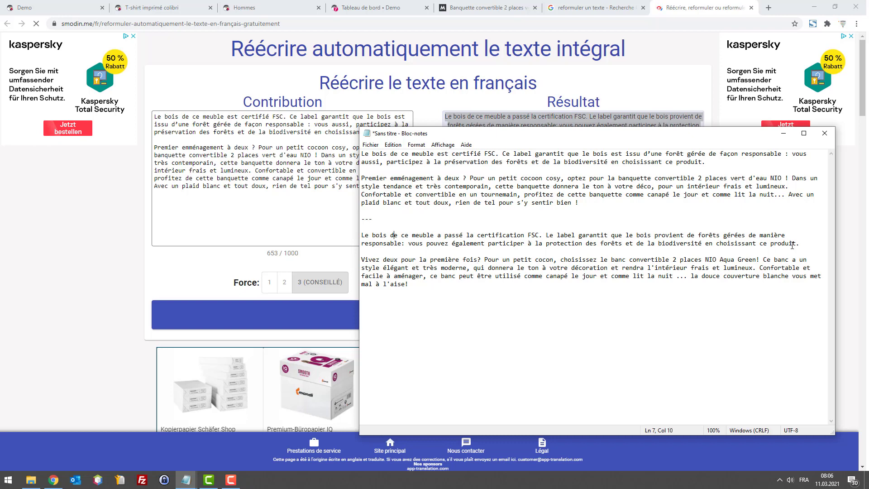
click(793, 245)
click(805, 245)
click(810, 243)
click(413, 236)
click(379, 236)
drag(458, 296, 359, 243)
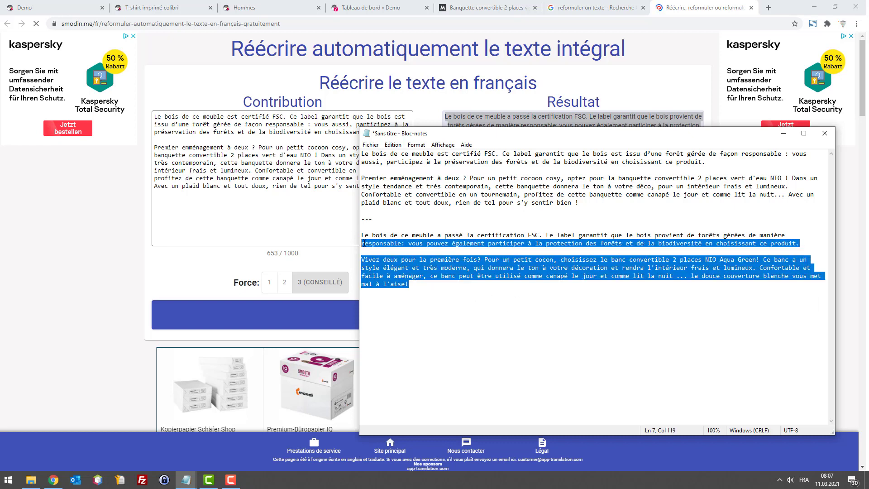
click(362, 251)
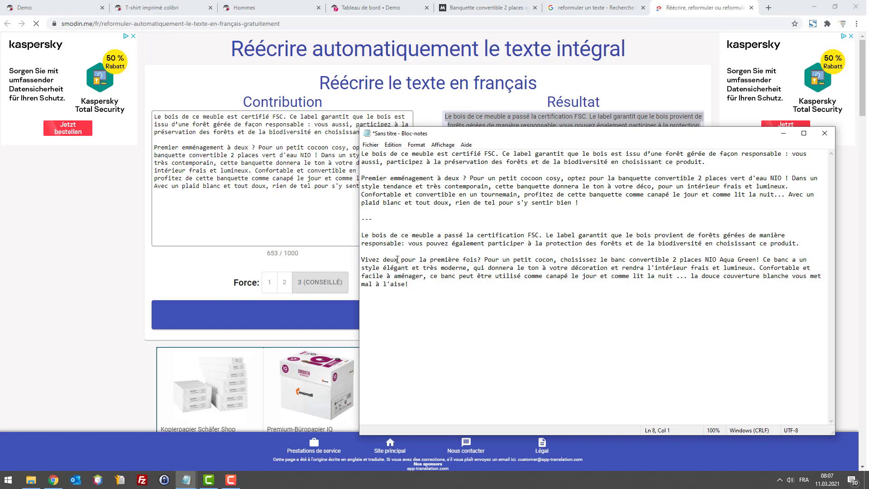
drag(482, 259, 599, 266)
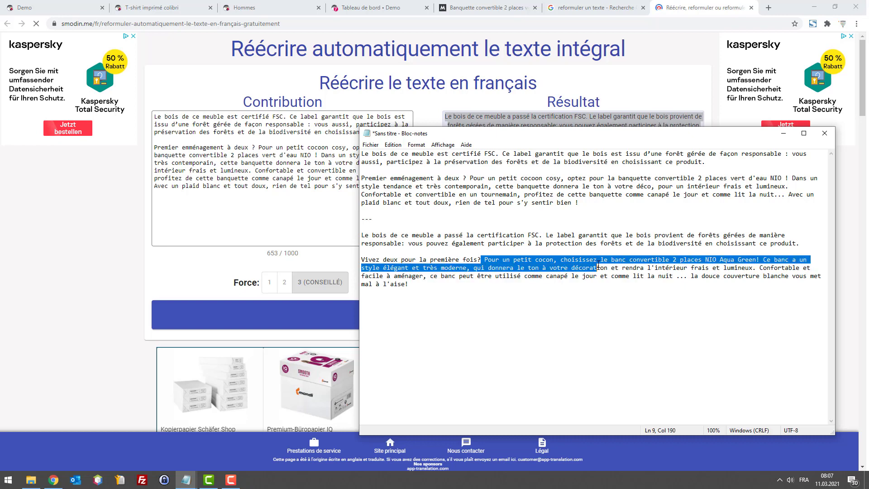
click(599, 267)
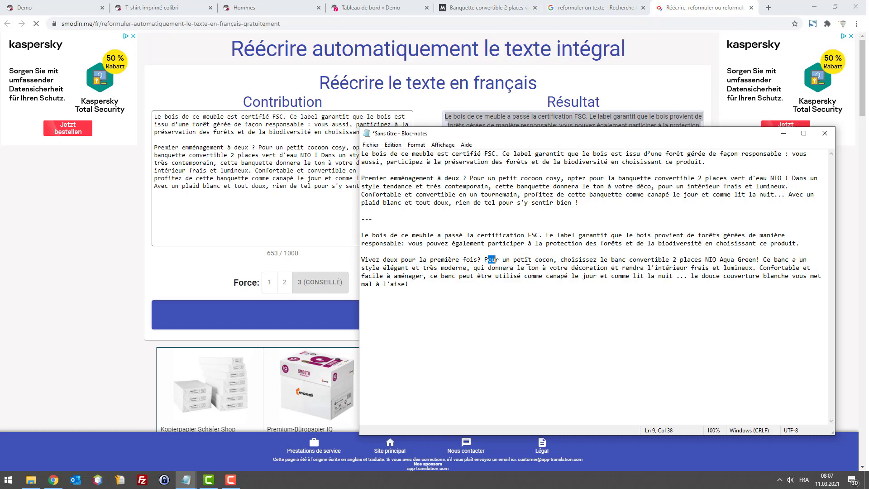
drag(486, 259, 616, 267)
Add a "---" separator below the rewritten text after a blank line, followed by a new line
click(414, 287)
key(Return)
key(Return)
text(---)
drag(617, 284, 459, 268)
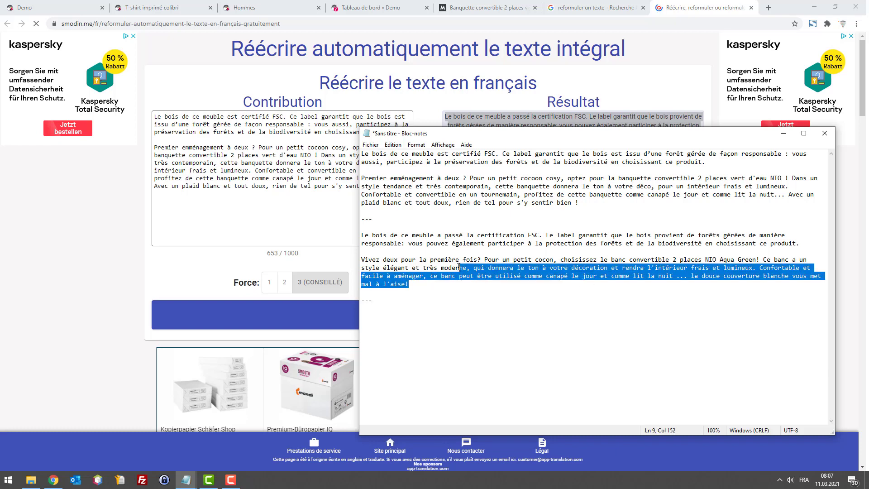
click(430, 290)
click(417, 303)
key(Return)
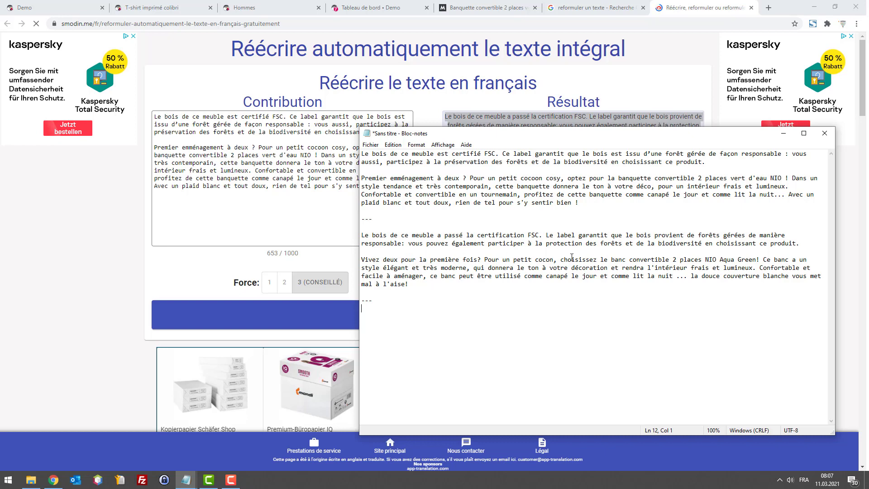
Search Google in a new tab for the rewritten passage from "choisissez le banc convertible" to "très moderne,"
drag(558, 259, 472, 267)
key(ctrl+c)
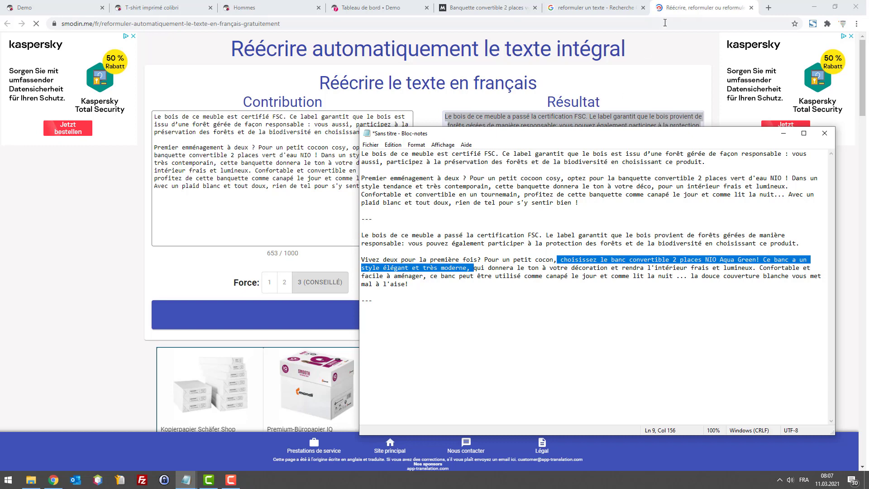
click(687, 13)
key(ctrl+t)
key(ctrl+v)
key(Return)
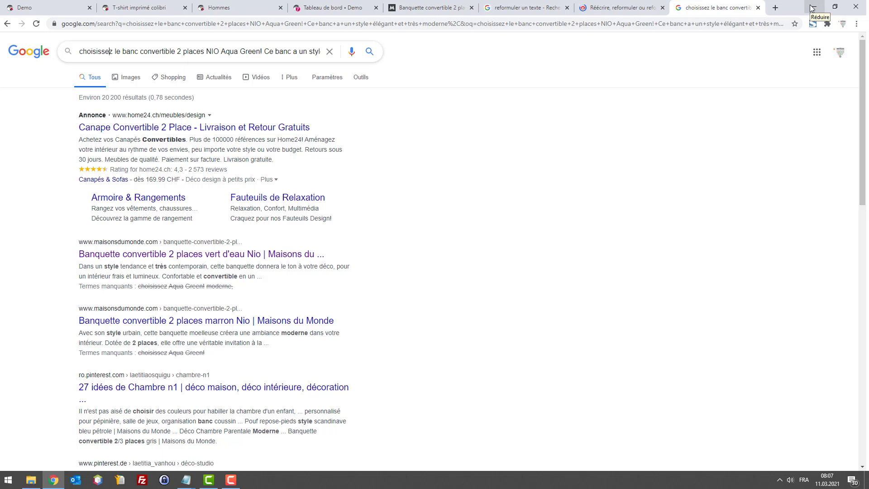
Return to Bloc-notes in full-screen size and duplicate both rewritten paragraphs below the second "---" separator
click(813, 7)
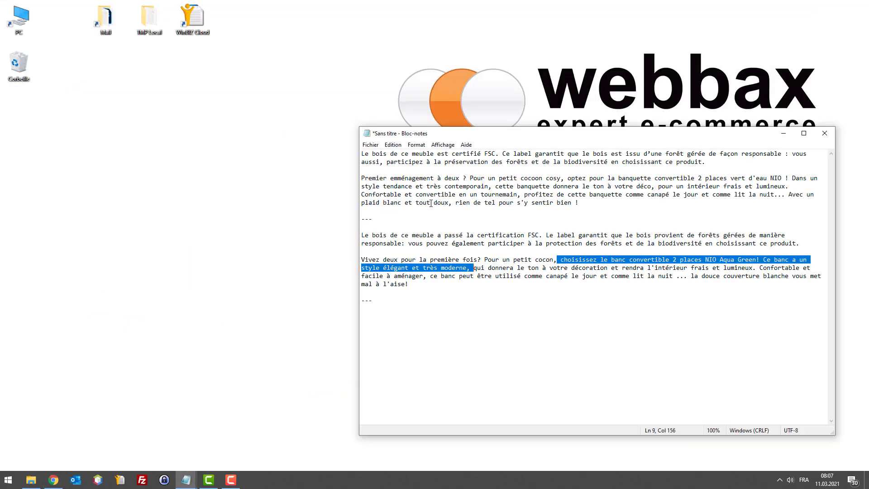
double_click(466, 137)
click(274, 130)
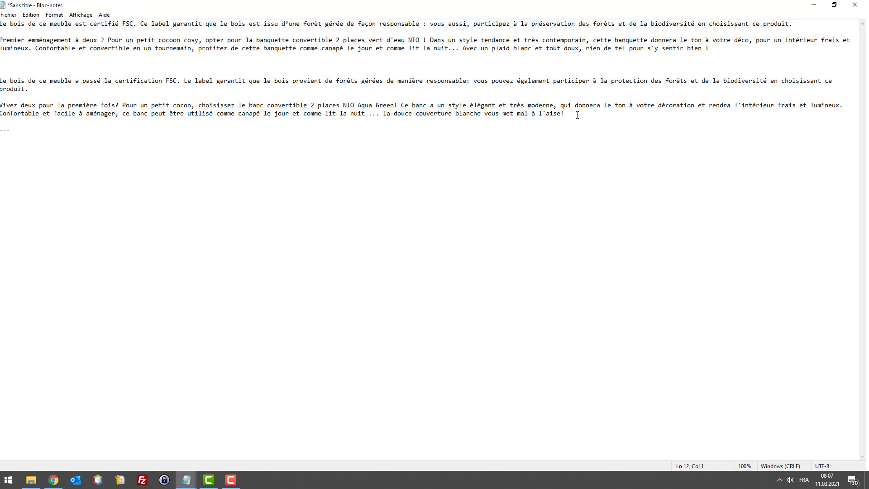
drag(578, 115, 0, 81)
click(35, 124)
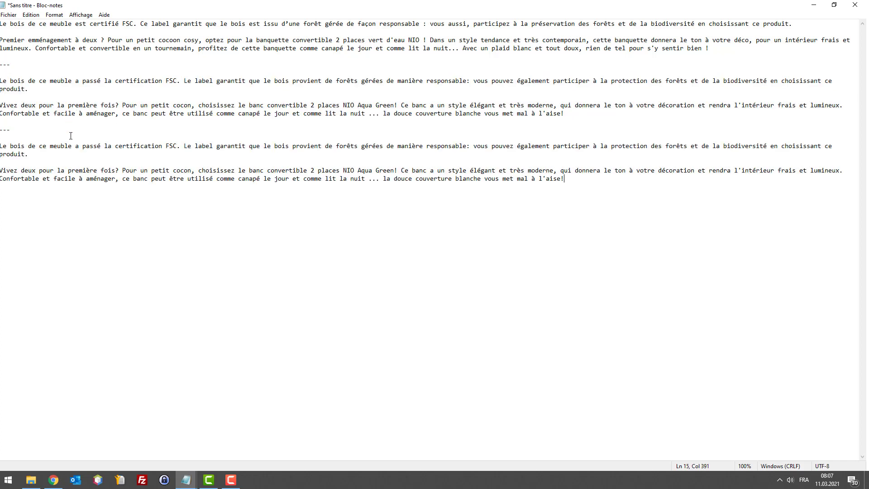
In the duplicated text's first sentence, change "ce meuble" to "cette banquette" and "a passé" to "a reçu"
double_click(58, 146)
key(BackSpace)
key(BackSpace)
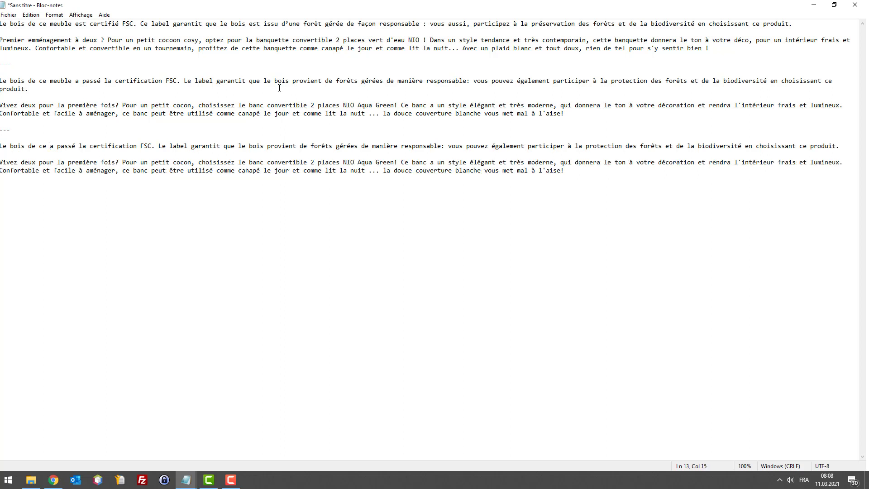
text(tte banquette)
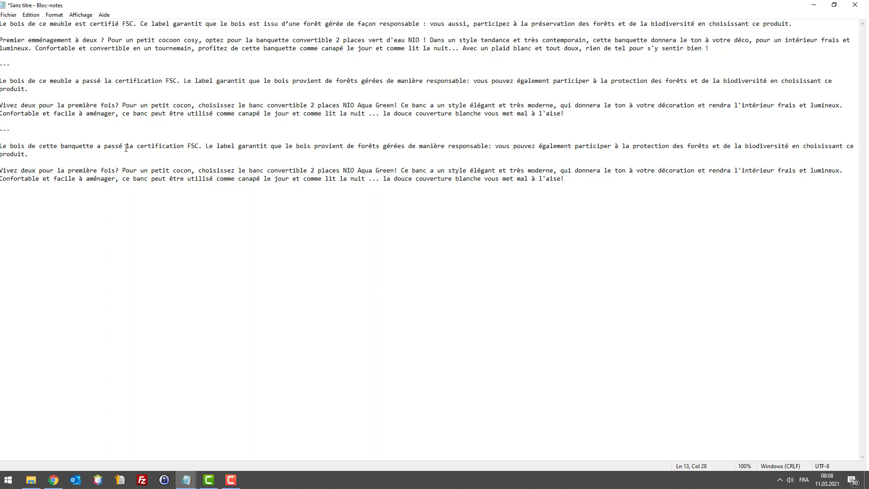
drag(126, 148, 98, 148)
text(a re)
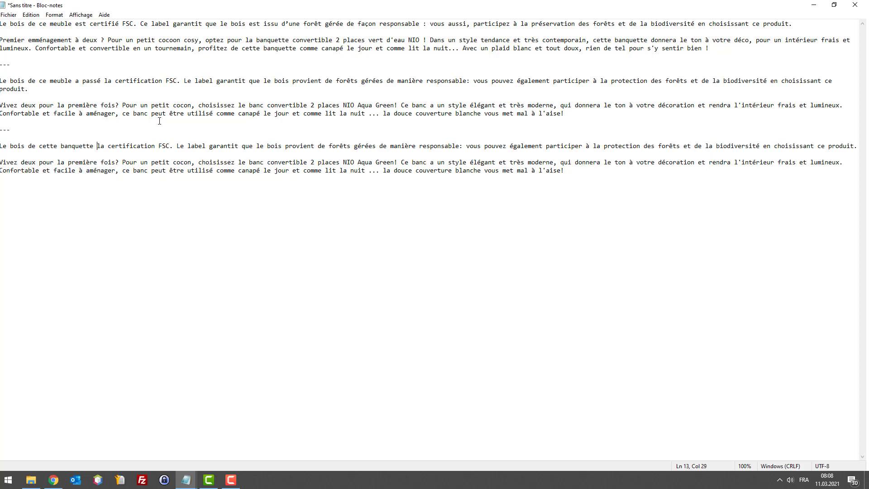
text(çu)
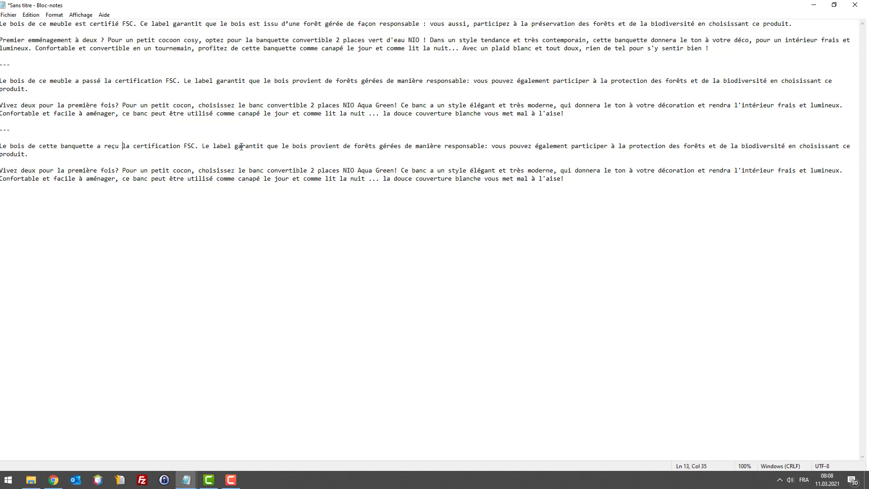
Replace "Le label" with "Cette certification" at the start of the duplicated text's second sentence
double_click(221, 146)
drag(199, 146, 236, 144)
key(Right)
key(BackSpace)
key(BackSpace)
key(BackSpace)
key(BackSpace)
key(BackSpace)
key(BackSpace)
key(BackSpace)
key(BackSpace)
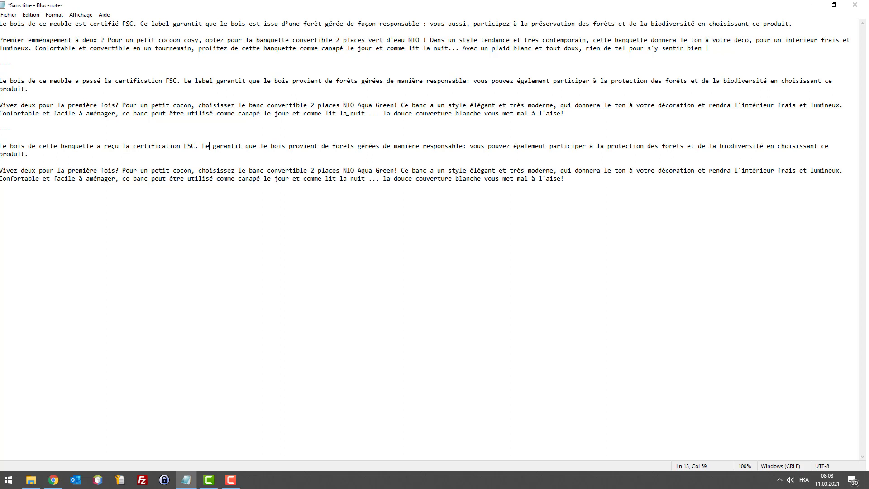
text(Cette certif)
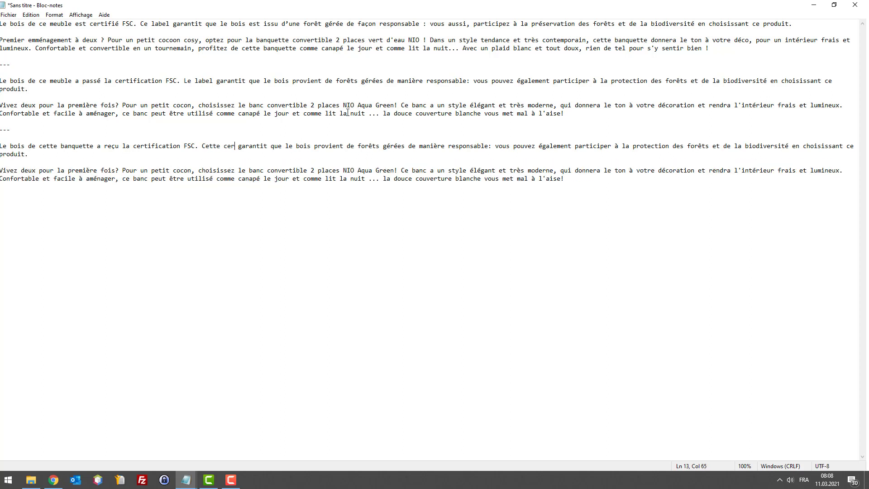
text(ication)
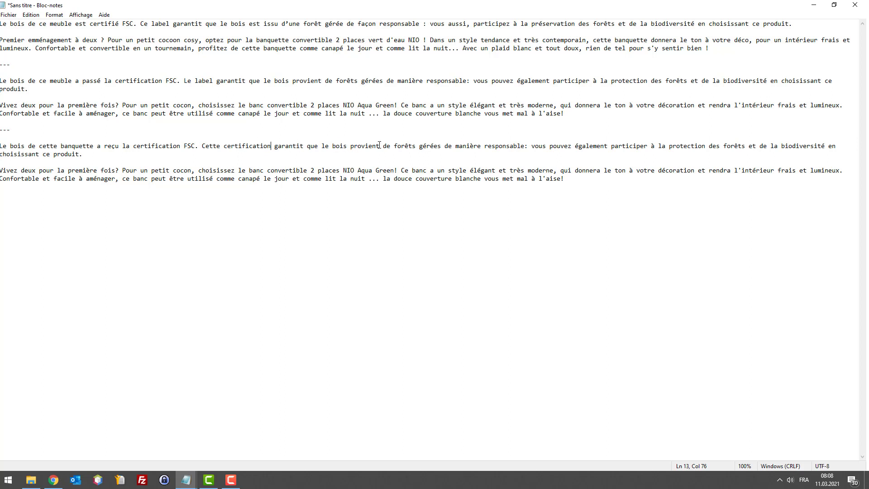
Replace "gérées de manière" after "forêts" with "où la coupe de bois est gérée de manière" in the duplicated text
click(419, 145)
double_click(427, 146)
key(shift+Right)
key(shift+Right)
key(shift+Right)
key(shift+Right)
key(shift+Right)
key(shift+Right)
key(shift+Right)
key(shift+Right)
key(shift+Right)
key(shift+Right)
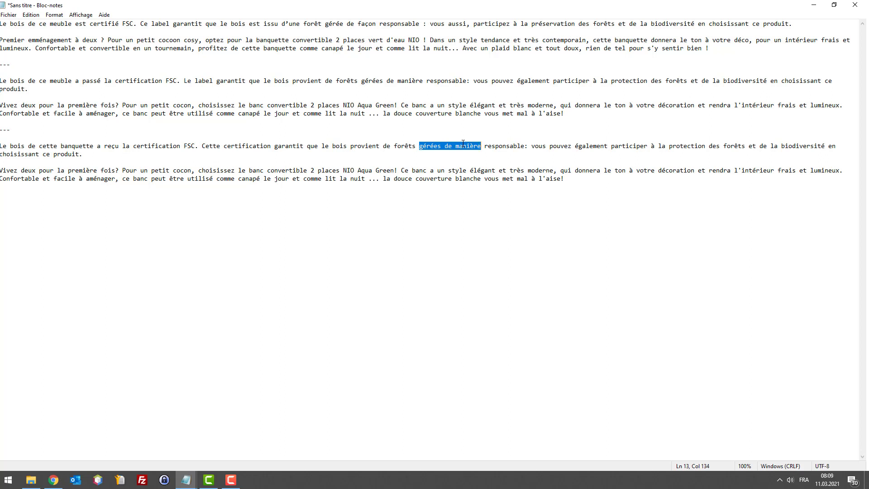
text(où la)
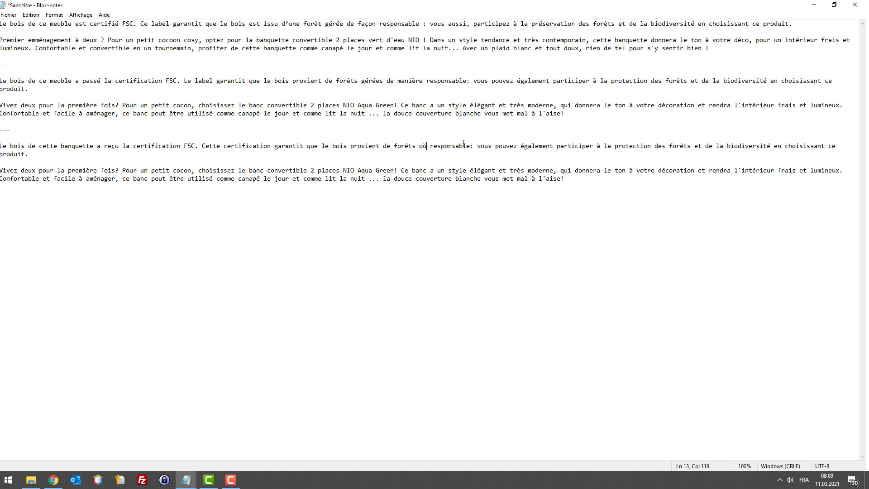
text( coup)
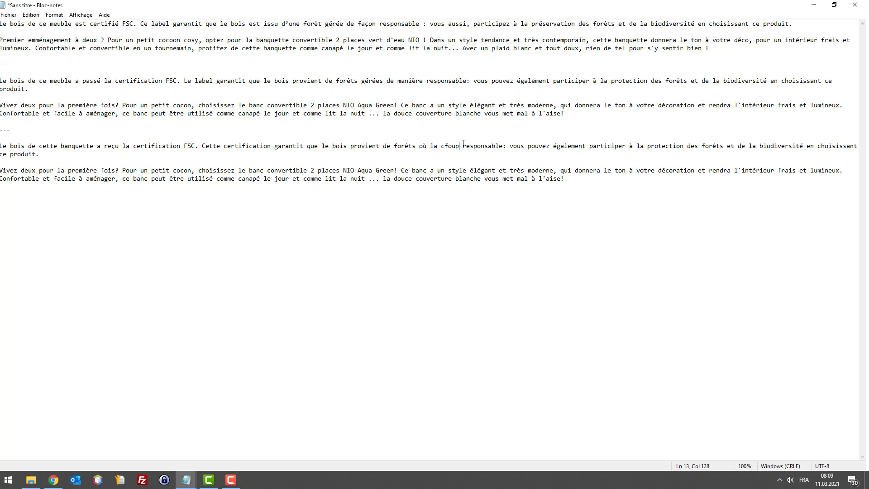
text(e de moi)
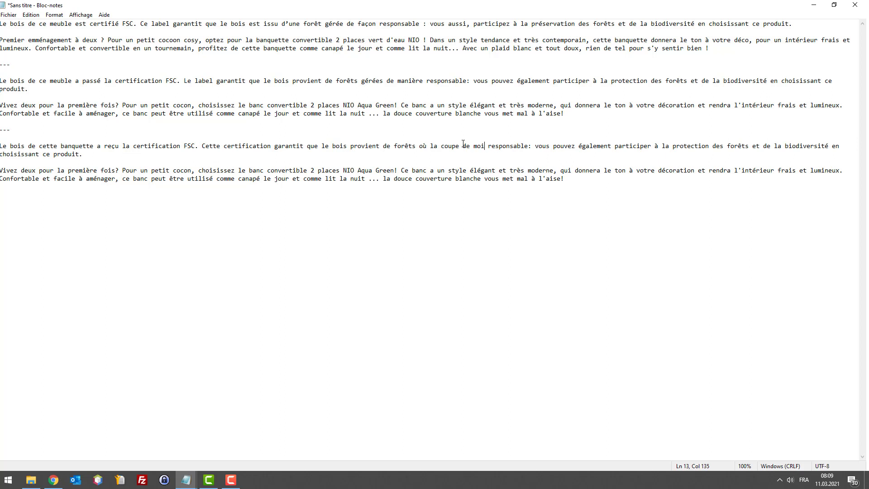
key(BackSpace)
key(BackSpace)
key(BackSpace)
text(bois est g)
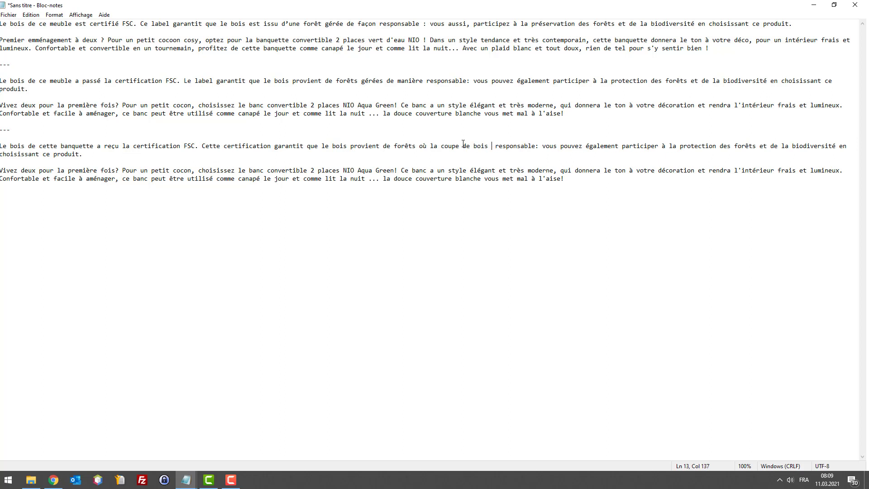
text(érée )
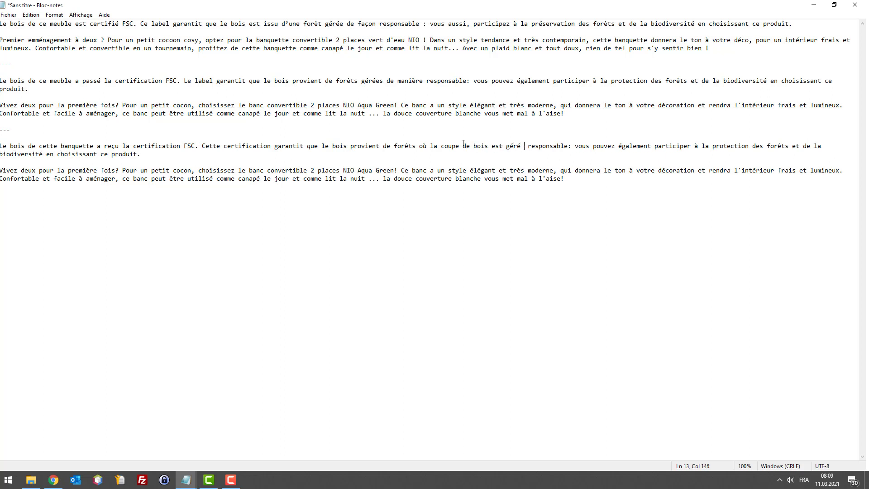
text(de manière)
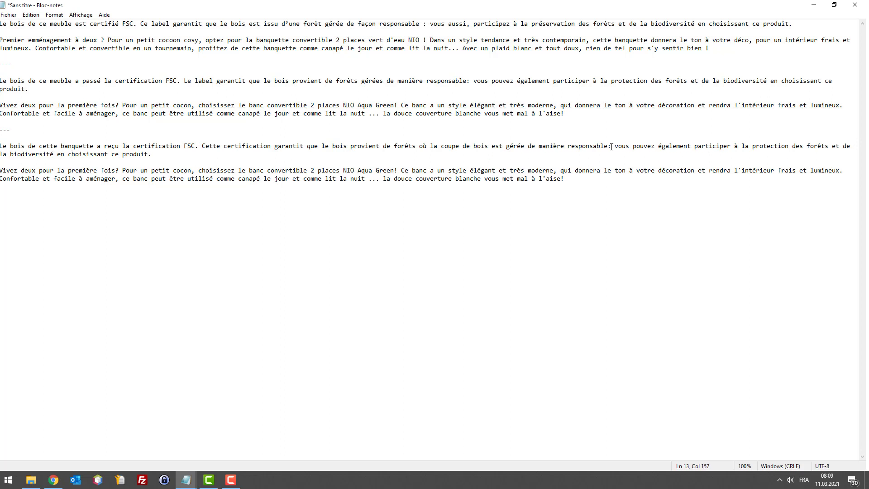
Change "également" to "aussi" and "participer" to "vous engager" in the duplicated first paragraph
double_click(679, 147)
text(aussi)
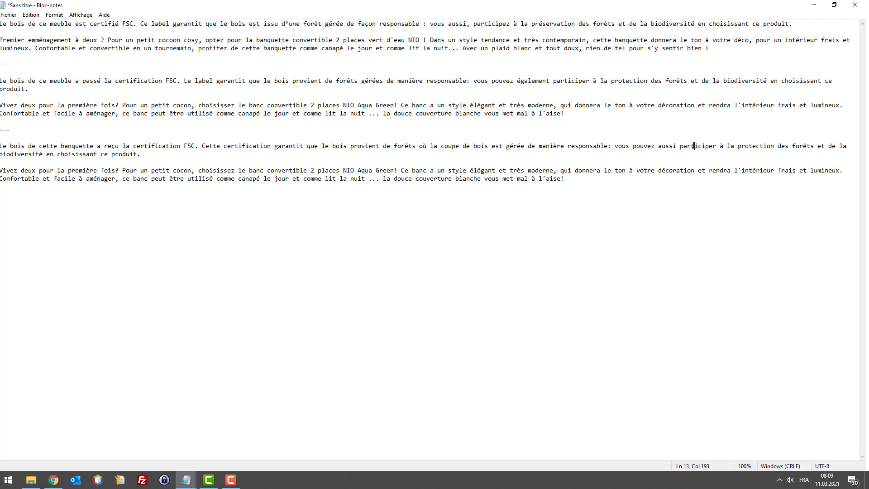
double_click(696, 145)
text(vous engager)
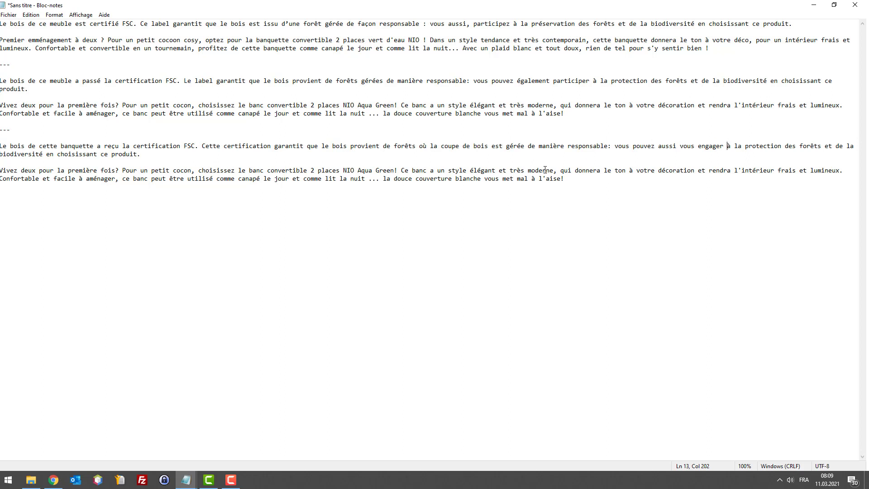
Replace "en choisissant ce produit" with "en effectuant un achat intelligent" at the end of the duplicated first paragraph
double_click(127, 155)
drag(47, 154, 139, 154)
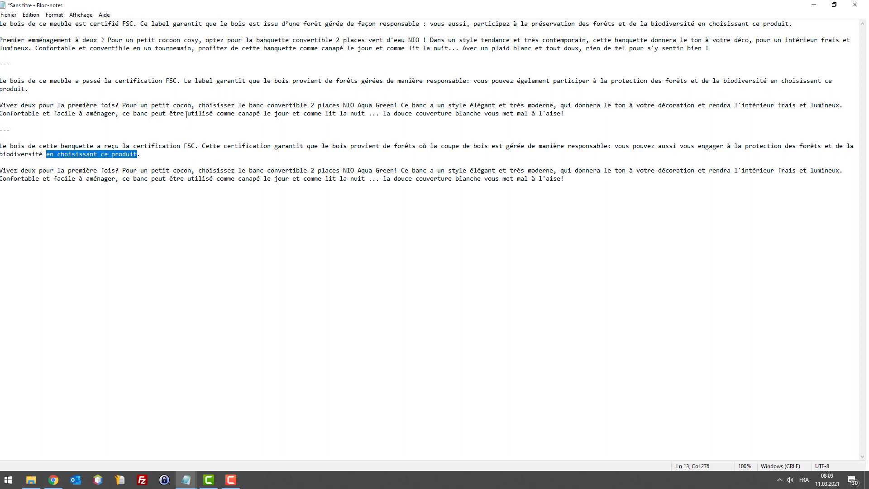
text(en effecut)
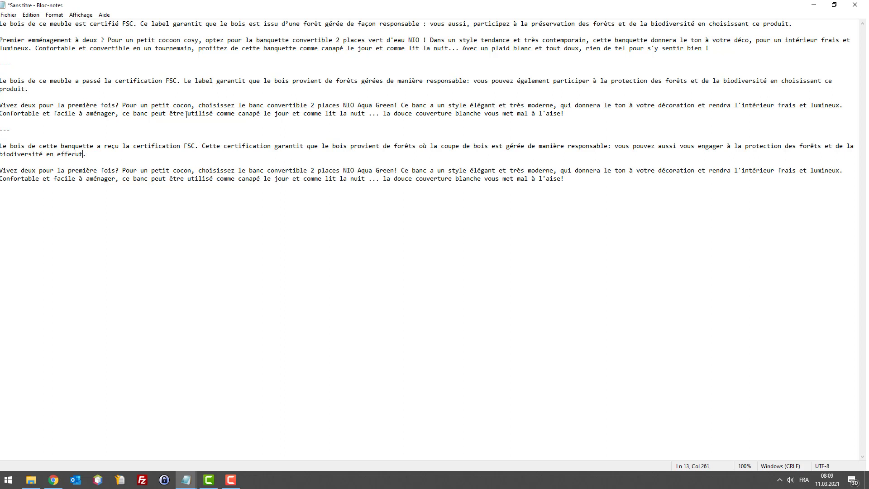
key(BackSpace)
key(BackSpace)
text(tuant un achat intelligent)
Replace "Vivez deux pour la première fois" with "Vous emménagez avec votre copain / copine" in the duplicated second paragraph
drag(118, 170, 0, 170)
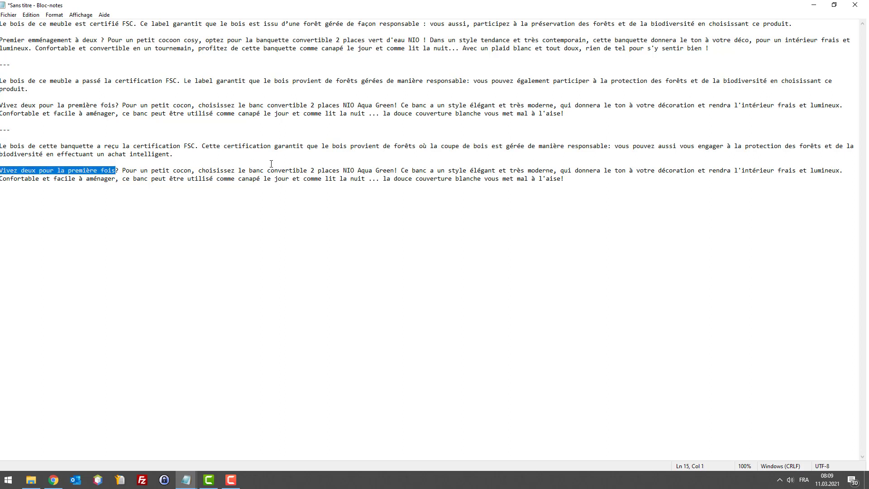
text(Vous )
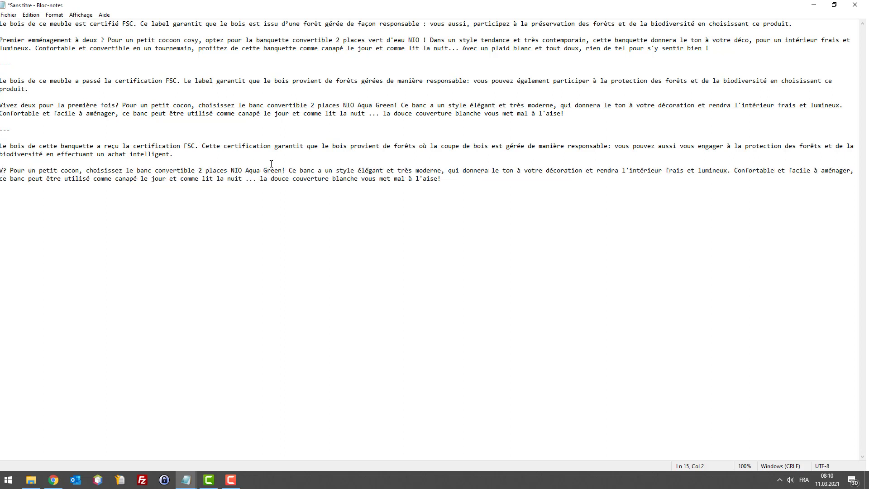
text(en )
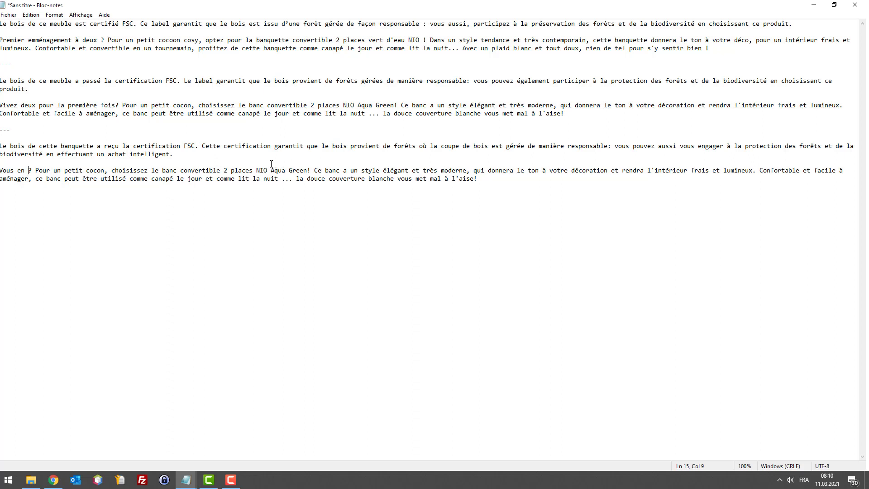
text(men)
key(BackSpace)
key(BackSpace)
text(énagez avec v)
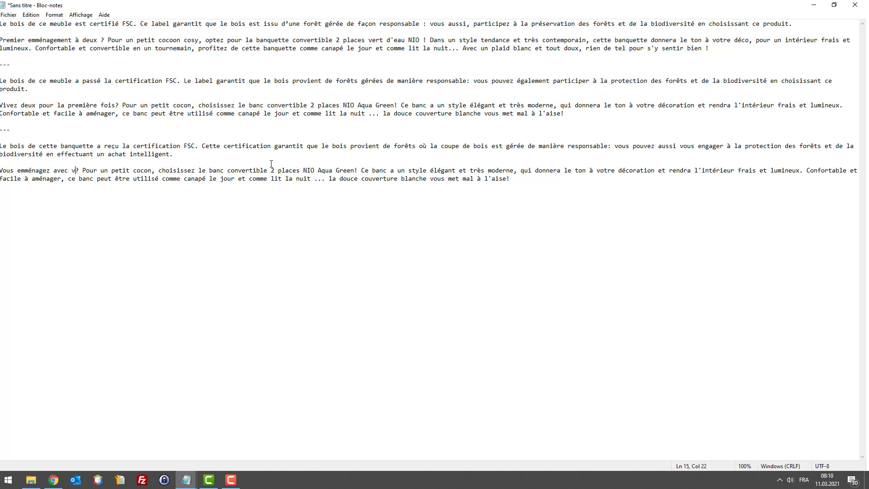
text(otre copain )
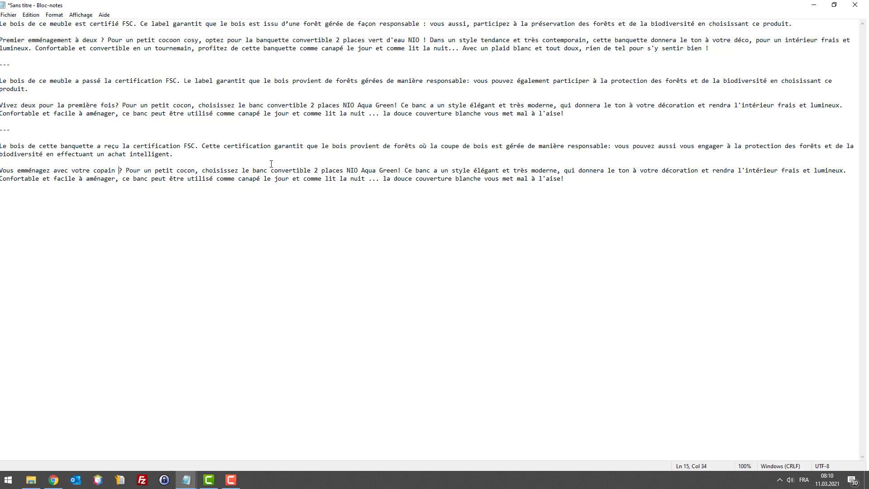
text(/ copine)
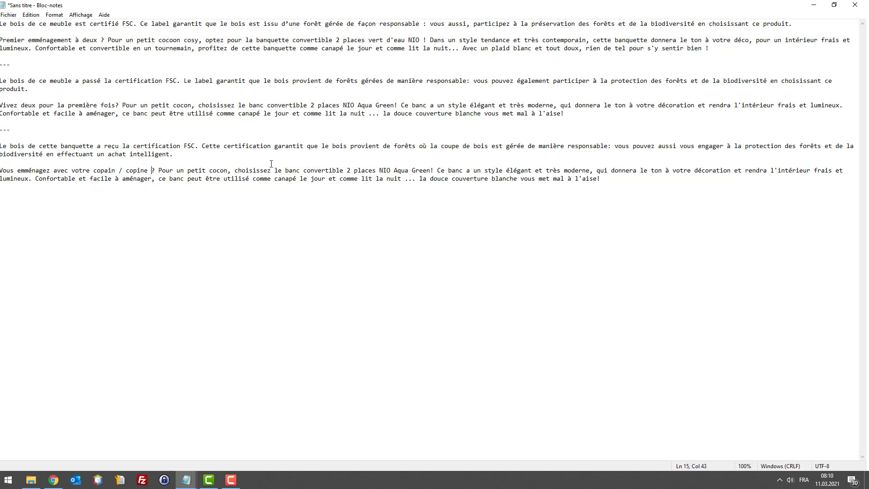
Replace "un petit cocon, choisissez" with "votre petit nid douillet" in the duplicated second paragraph
double_click(215, 170)
click(187, 171)
drag(177, 171, 273, 170)
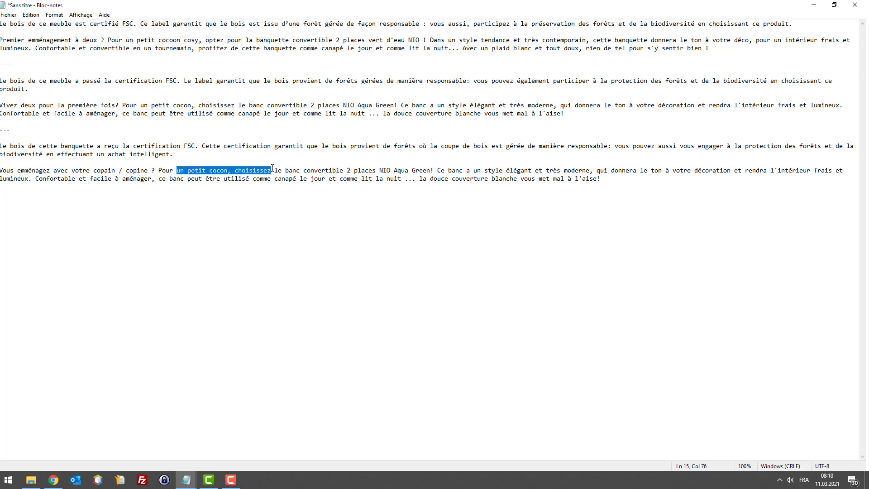
text(votre petti)
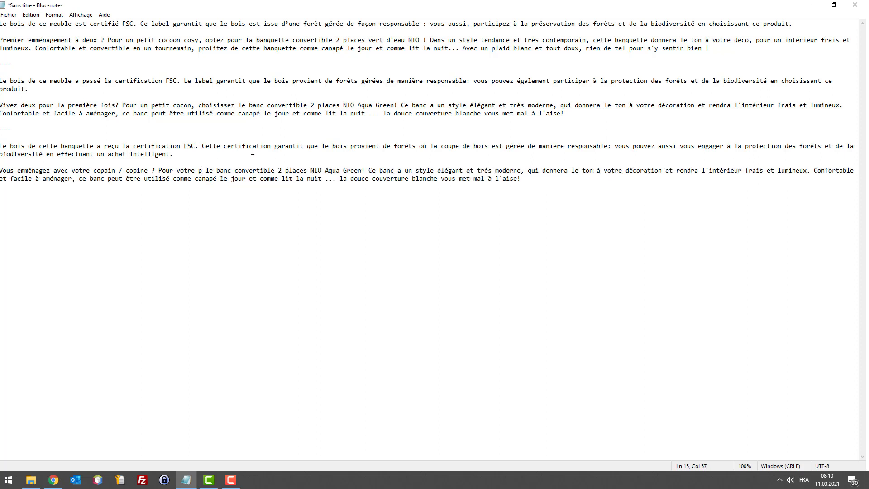
key(BackSpace)
key(BackSpace)
text(it nid d)
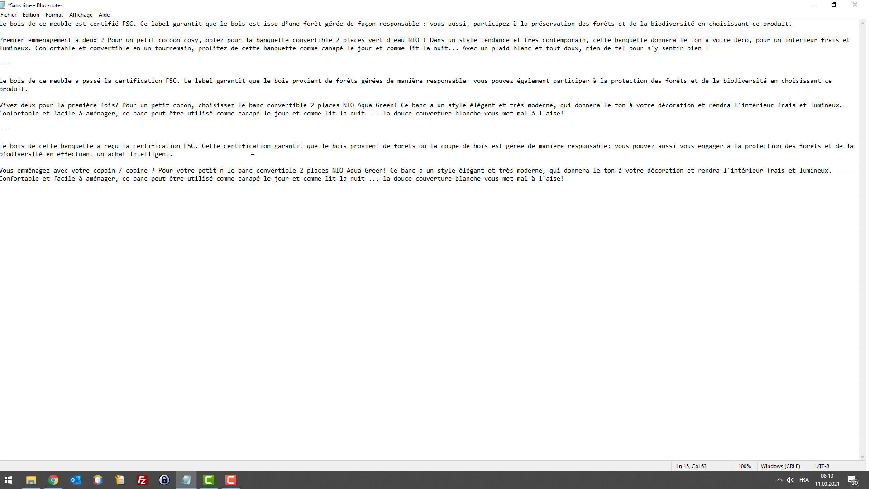
text(ouillet)
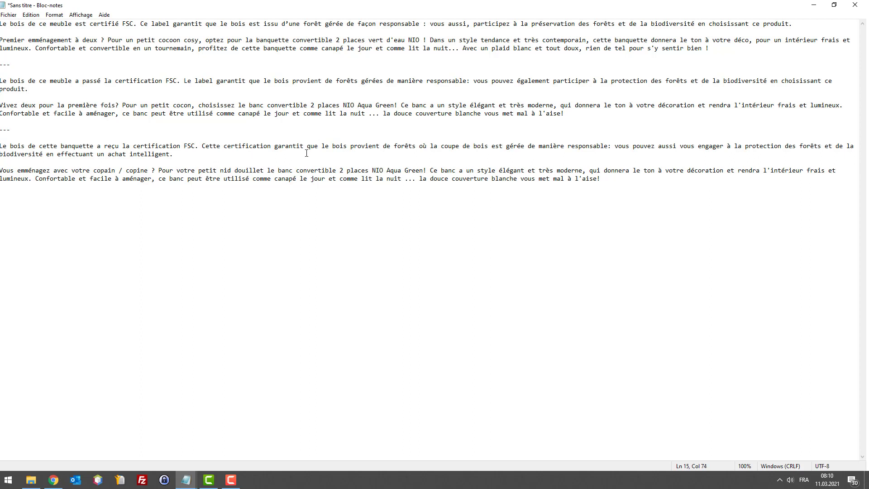
Delete the product name "NIO Aqua Green" after "2 places" in the duplicated second paragraph
key(Right)
key(Right)
key(Right)
key(Right)
key(Right)
key(Right)
key(Right)
key(Right)
click(372, 171)
drag(372, 170, 424, 171)
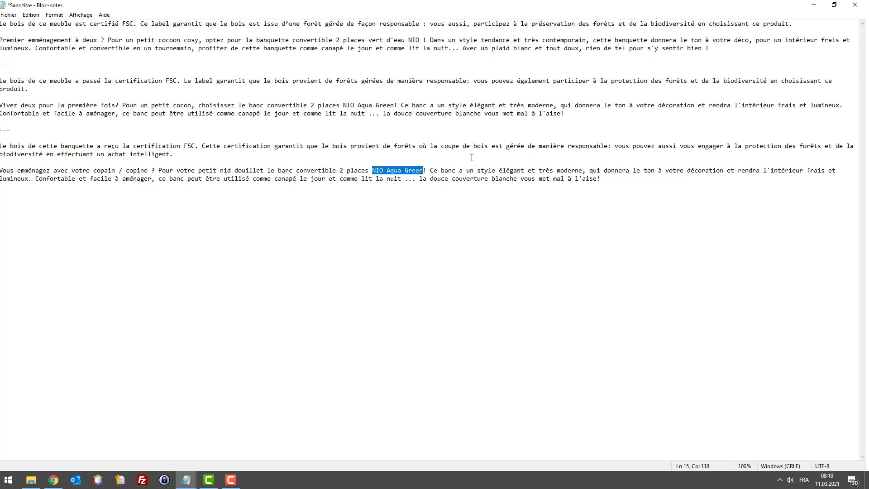
key(Delete)
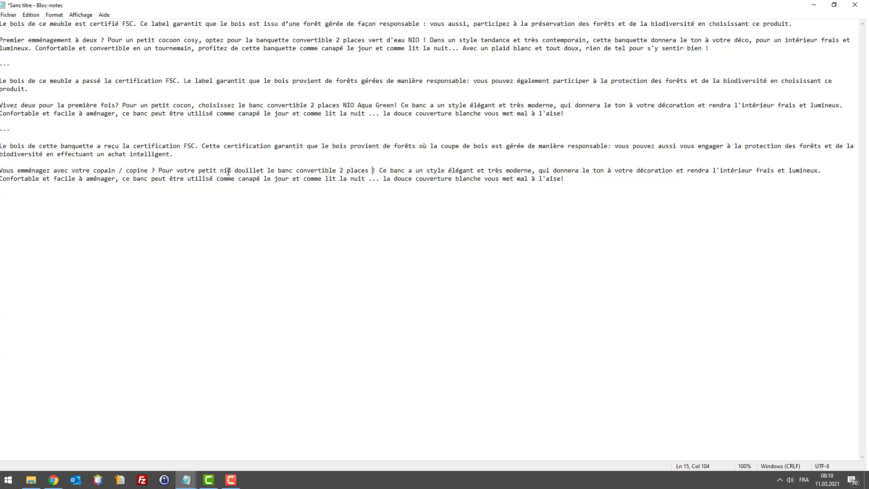
Insert "choisissez" between "nid douillet" and "le banc convertible" in the duplicated second paragraph
click(265, 171)
text(choiss)
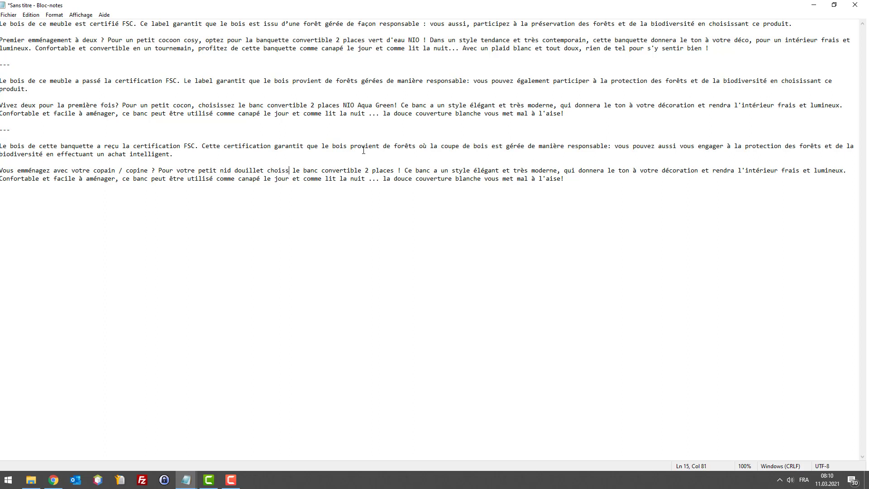
key(BackSpace)
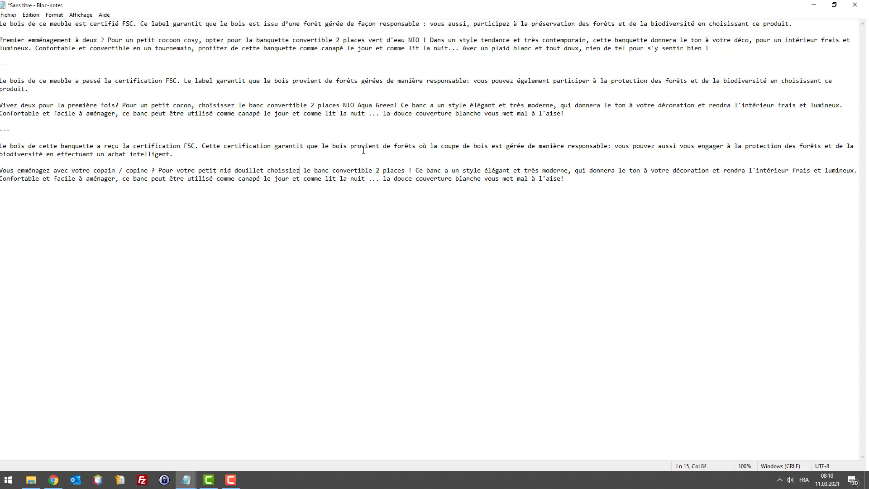
text(issez)
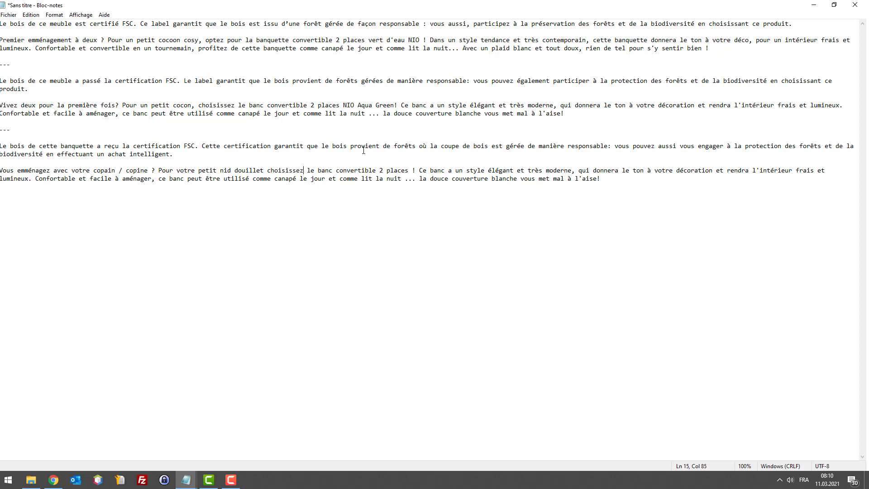
Change "Ce banc" to "Cette banquette" before "a un style élégant" in the duplicated second paragraph
click(446, 172)
double_click(436, 171)
key(BackSpace)
key(BackSpace)
text(tte banquet)
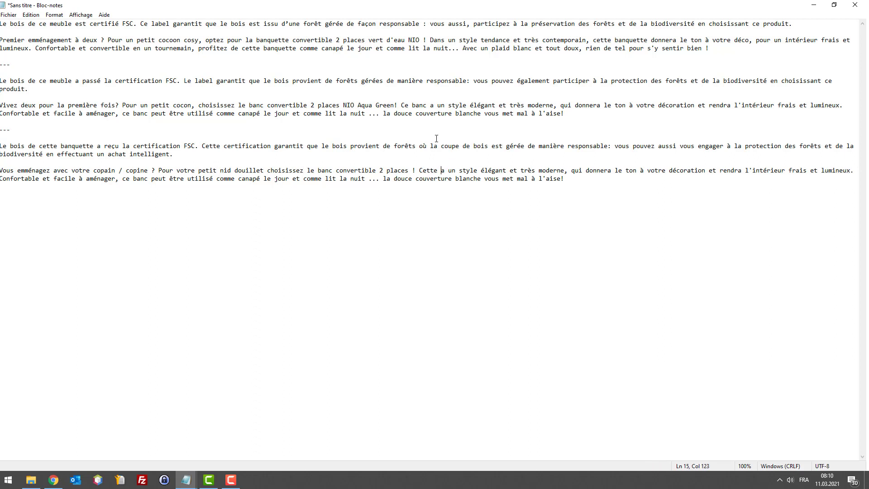
text(te)
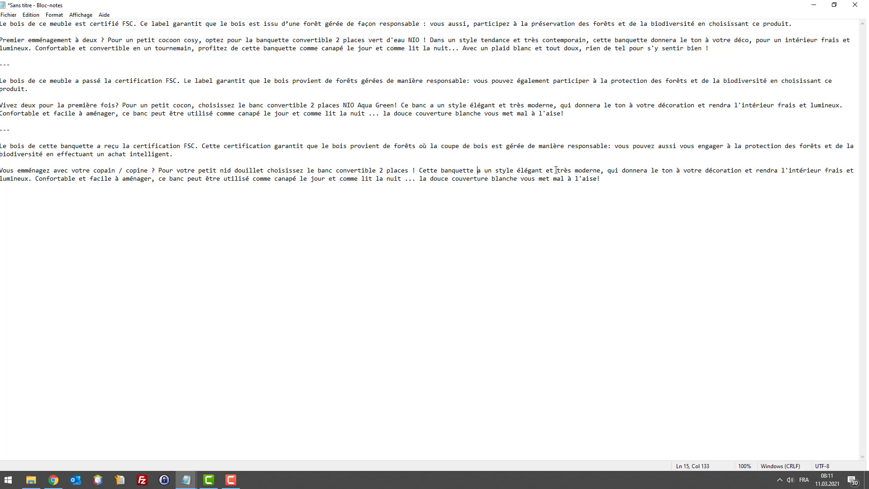
Replace "très moderne," with "contemporain" after "un style élégant et" in the duplicated second paragraph
double_click(581, 169)
key(BackSpace)
key(BackSpace)
key(BackSpace)
key(BackSpace)
key(BackSpace)
key(BackSpace)
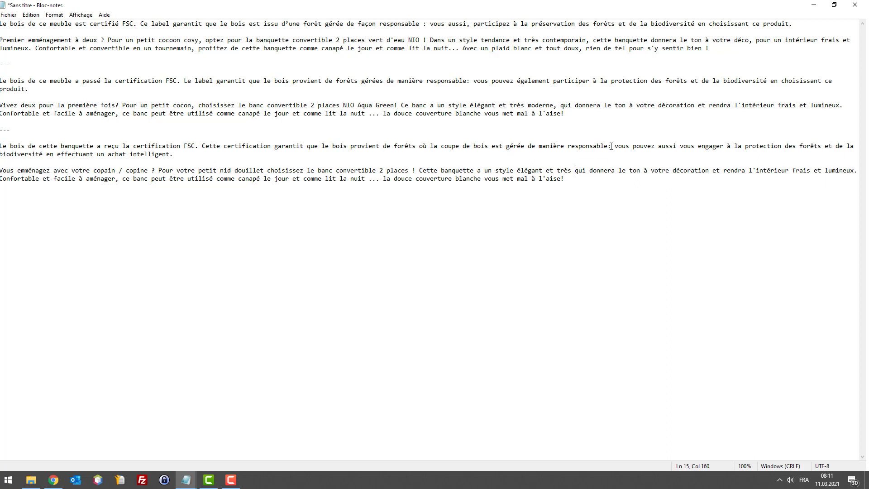
text(onnta)
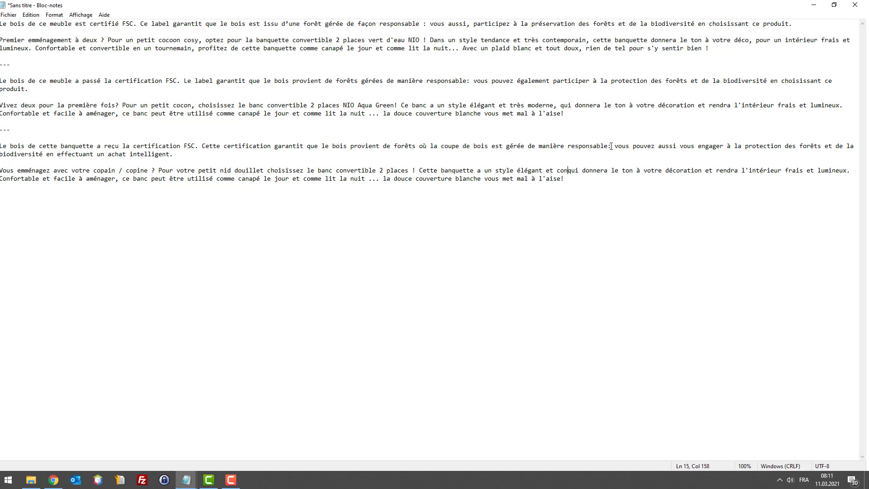
key(BackSpace)
text(emporai)
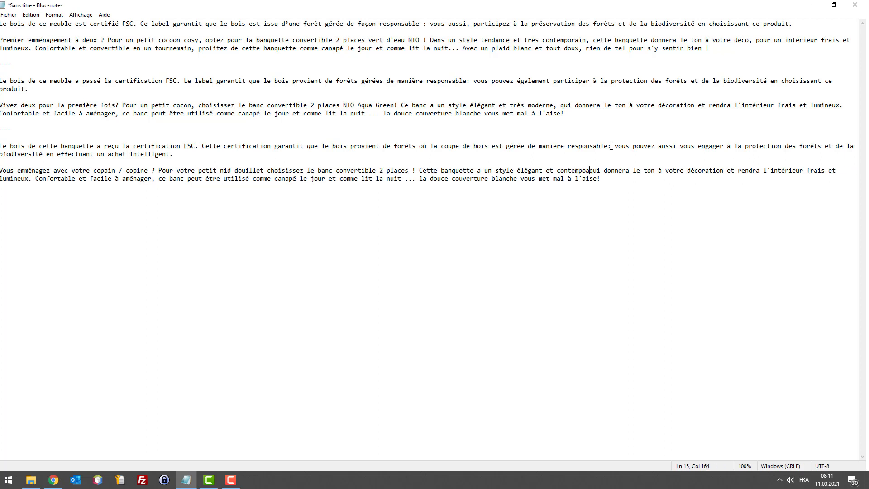
text(n)
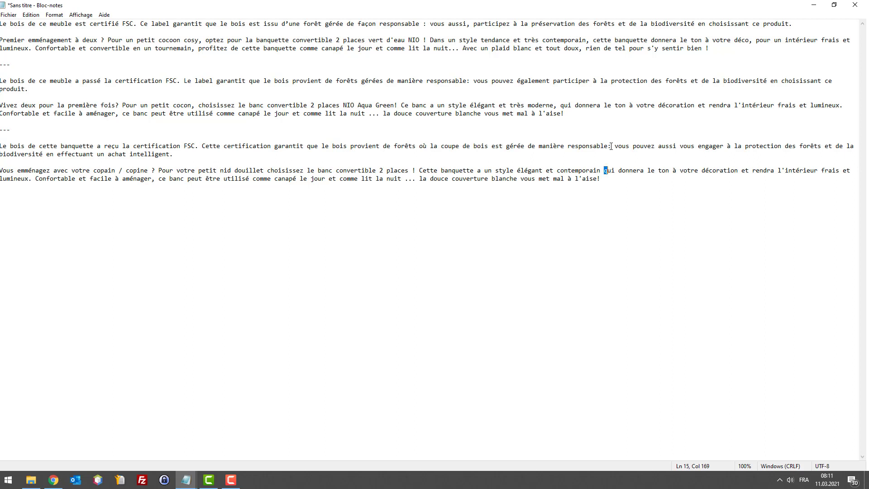
Replace "qui donnera le ton à votre" with "qui fera l'effet "WAOUW"" in the duplicated second paragraph
key(shift+Right)
key(shift+Right)
key(shift+Right)
key(shift+Right)
key(shift+Right)
key(shift+Right)
key(shift+Right)
key(shift+Right)
key(shift+Right)
key(shift+Right)
key(shift+Right)
key(shift+Right)
key(shift+Right)
key(shift+Right)
key(shift+Right)
key(shift+Right)
key(shift+Right)
key(shift+Right)
key(shift+Right)
key(shift+Right)
key(shift+Right)
key(shift+Right)
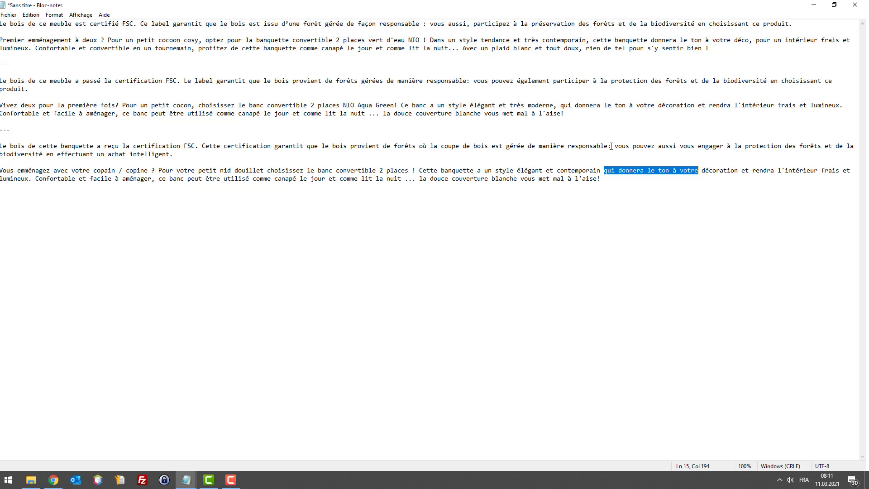
text(qui )
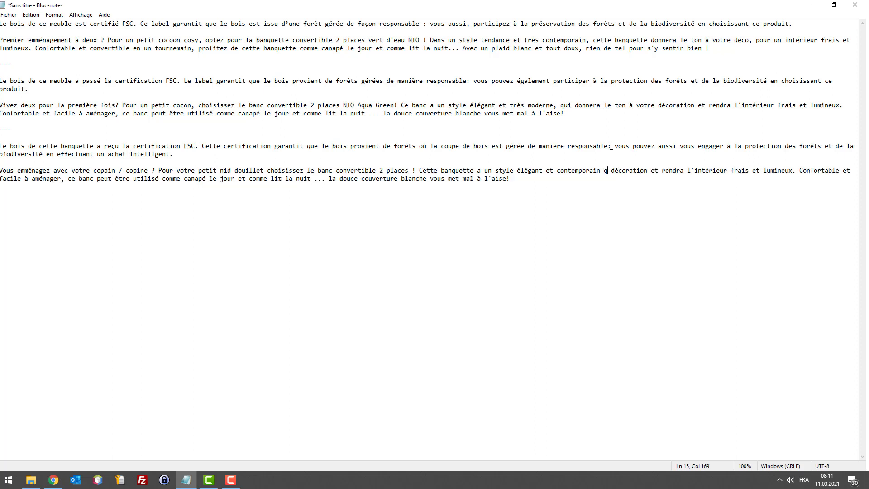
text(provoq)
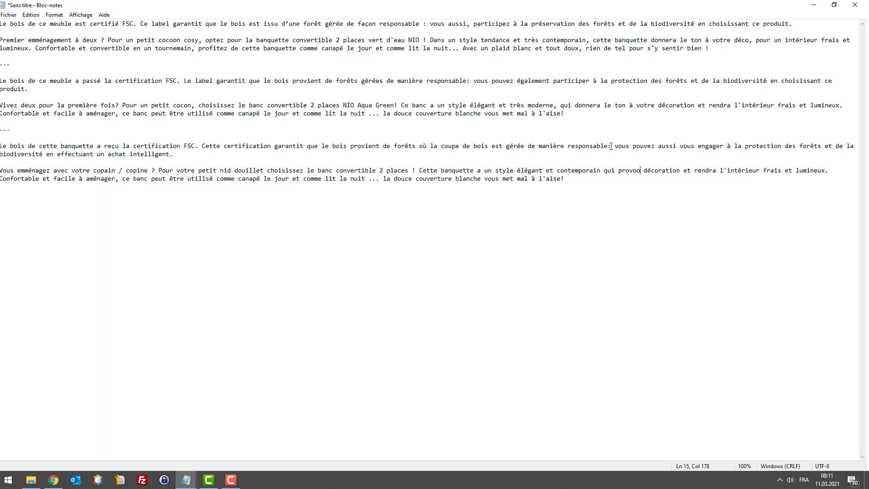
key(BackSpace)
key(BackSpace)
key(BackSpace)
key(BackSpace)
key(BackSpace)
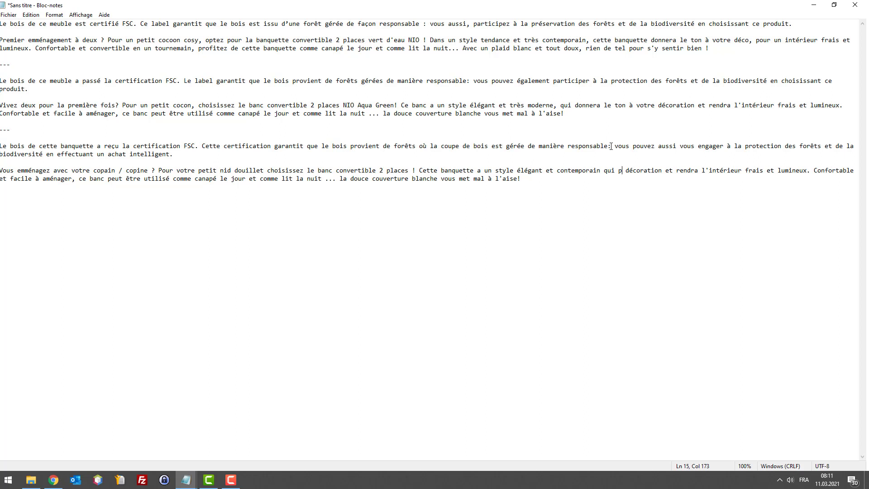
key(BackSpace)
text(fera l')
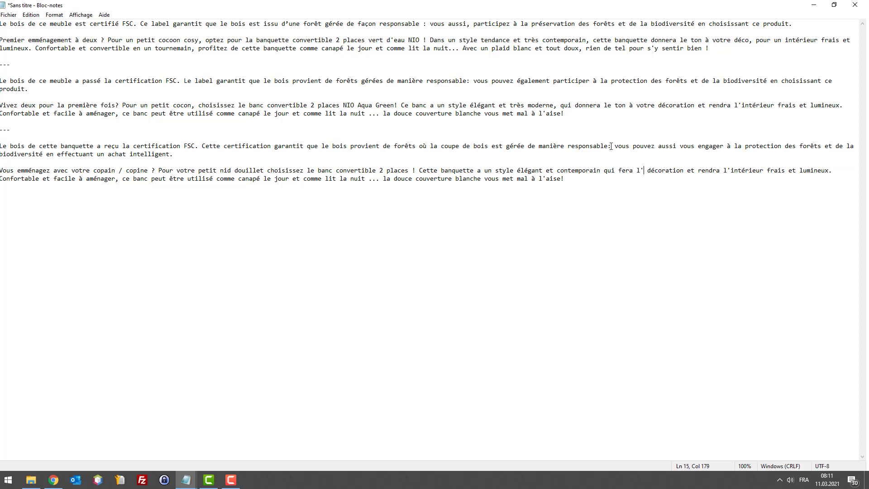
text(effet )
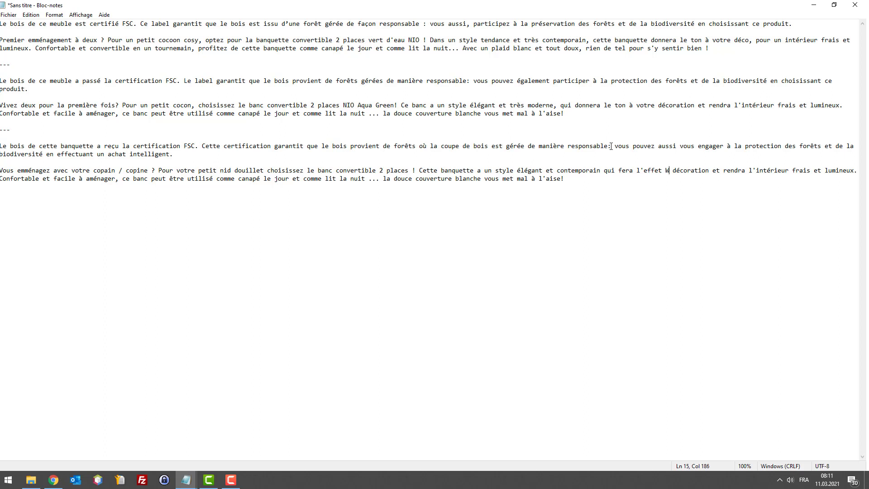
text(W)
text(WAW)
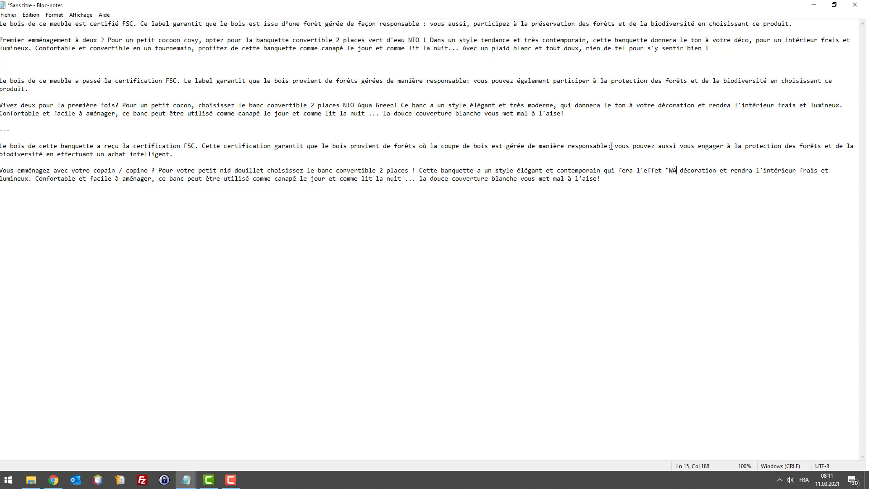
key(BackSpace)
text(OUW")
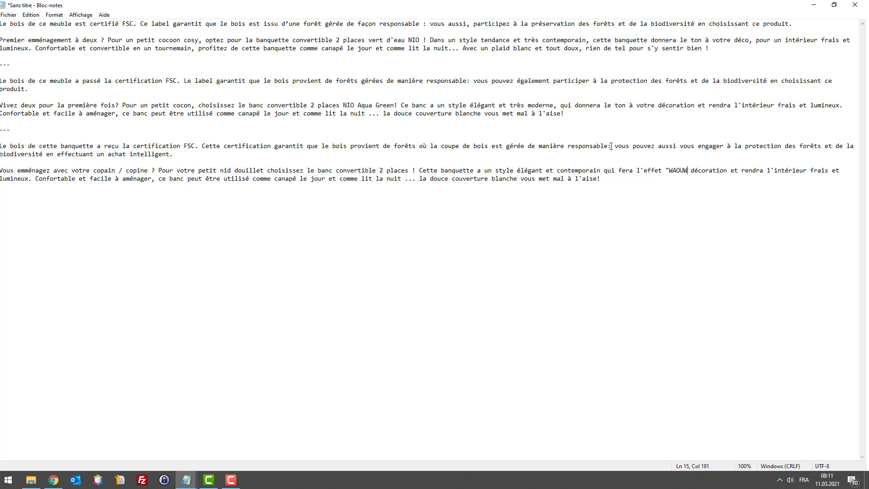
Replace "décoration et rendra l'intérieur frais" with "dans votre salon" after "WAOUW" in the duplicated second paragraph
key(Right)
key(shift+Right)
key(shift+Right)
key(shift+Right)
key(shift+Right)
key(shift+Right)
key(shift+Right)
key(shift+Right)
key(shift+Right)
key(shift+Right)
key(shift+Right)
key(shift+Right)
key(shift+Right)
key(shift+Right)
key(shift+Right)
key(shift+Right)
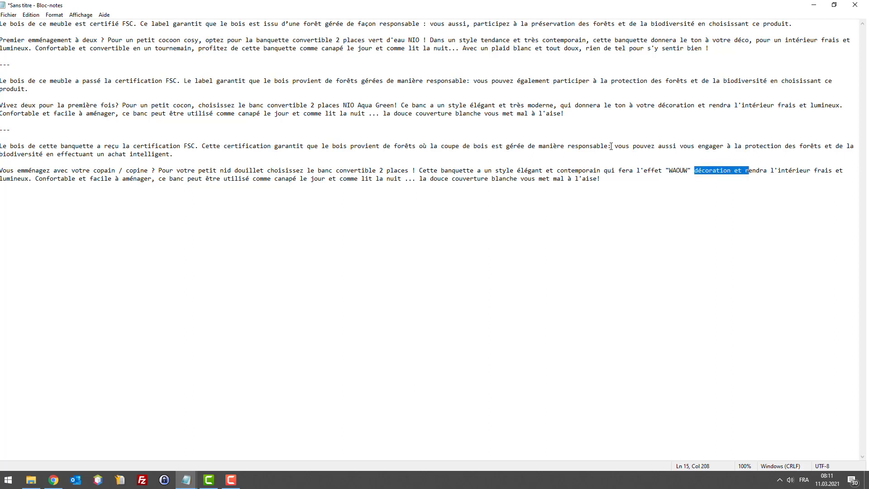
key(shift+Right)
key(shift+Right)
key(shift+Right)
key(shift+Right)
key(shift+Right)
key(shift+Right)
key(shift+Right)
key(shift+Right)
key(shift+Right)
key(shift+Right)
key(shift+Right)
key(shift+Right)
key(shift+Right)
key(shift+Right)
key(shift+Right)
key(shift+Right)
key(shift+Right)
key(shift+Right)
key(shift+Right)
key(shift+Right)
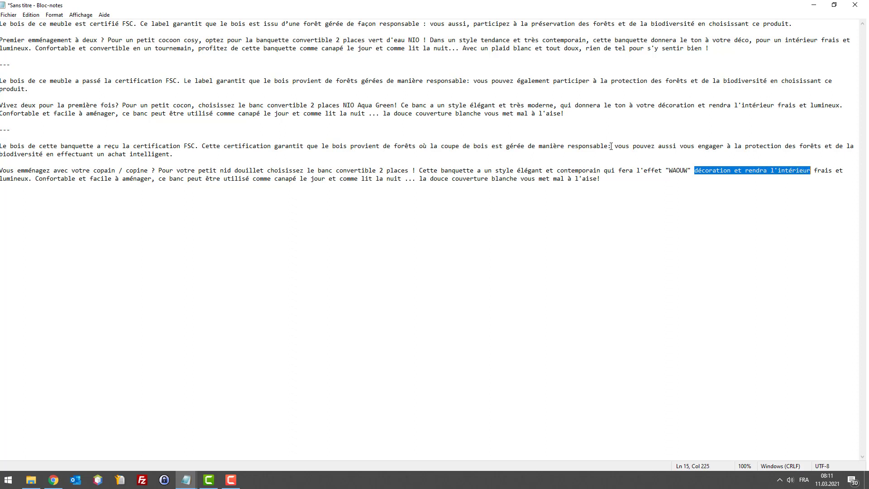
text(dans v)
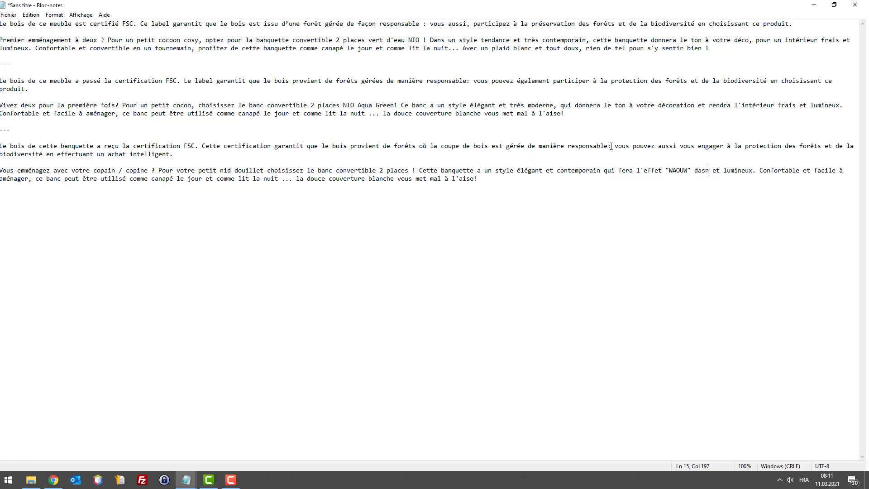
text(otre s)
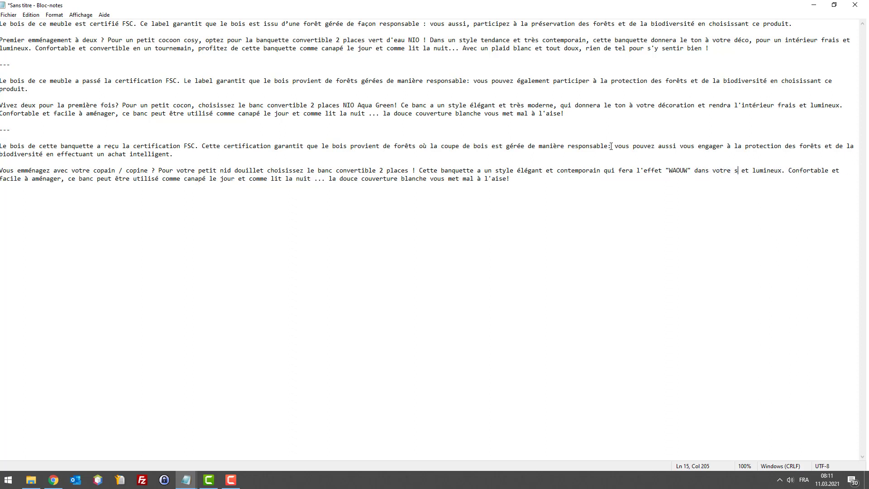
text(alon)
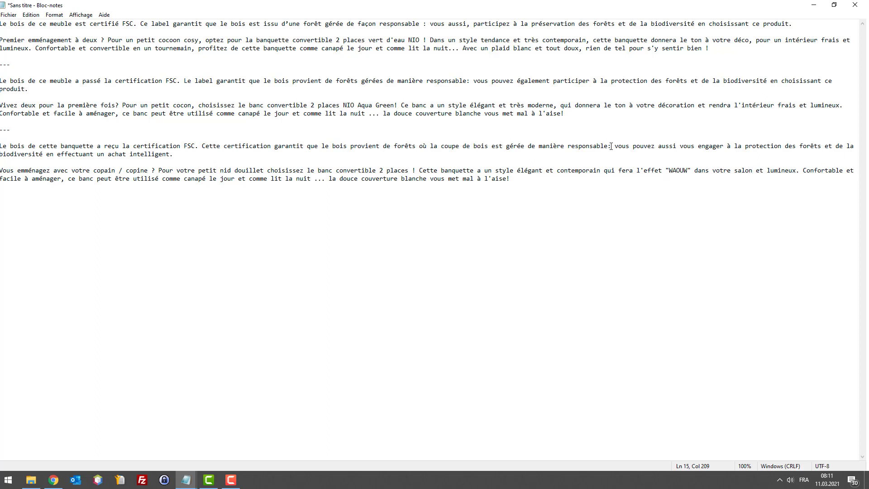
Replace "et lumineux" with "et rendre la pièce lumineuse" after "dans votre salon" in the duplicated second paragraph
text( et rendre la piè)
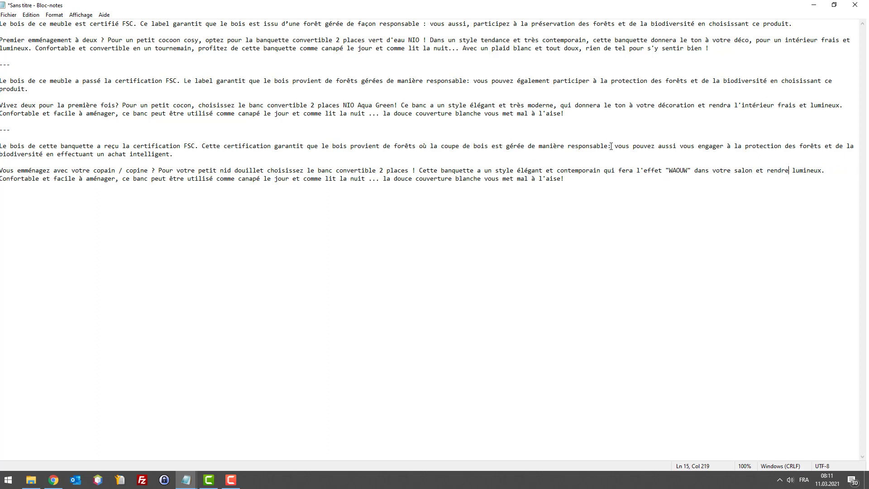
text(ce j)
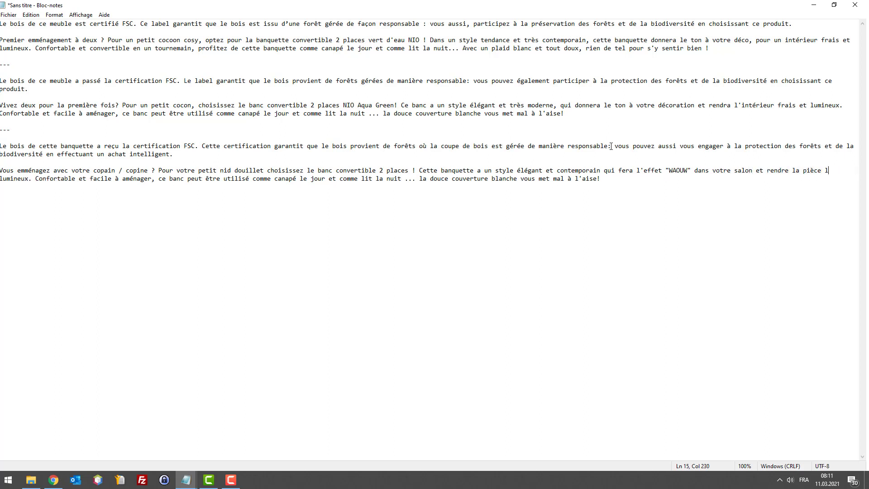
text(umin)
text(use)
key(BackSpace)
key(BackSpace)
key(BackSpace)
key(BackSpace)
key(BackSpace)
text(ineuse)
key(shift+Right)
key(shift+Right)
key(shift+Right)
key(shift+Right)
key(shift+Right)
key(shift+Right)
key(shift+Right)
key(shift+Right)
key(BackSpace)
key(BackSpace)
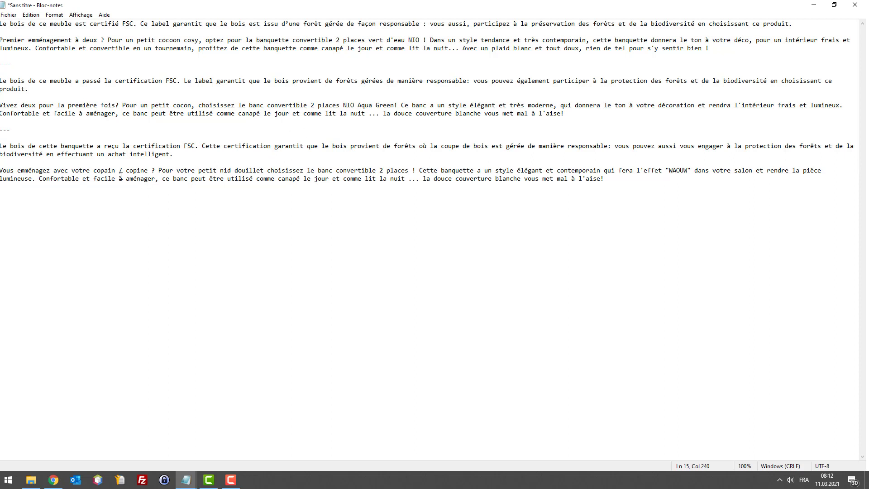
Shorten "Confortable et facile" to "Facile" and change "ce banc" to "cette banquette" in the duplicated paragraph's "à aménager" sentence
drag(98, 178, 40, 179)
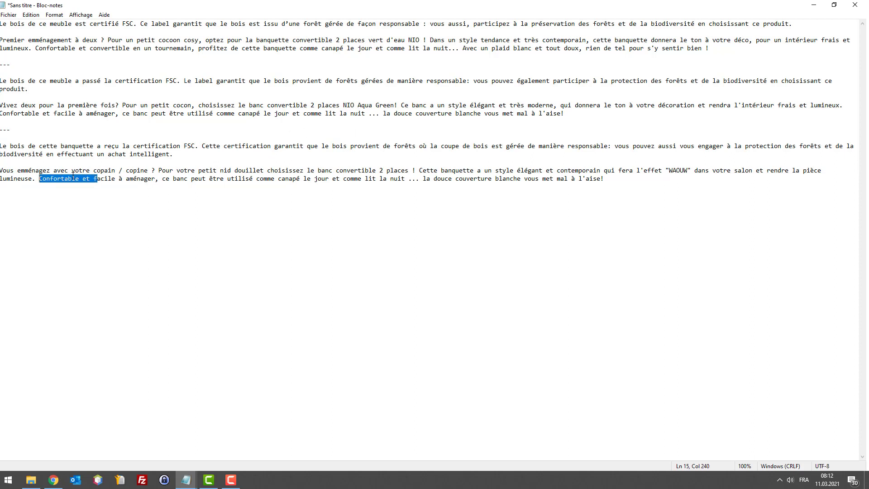
text(F)
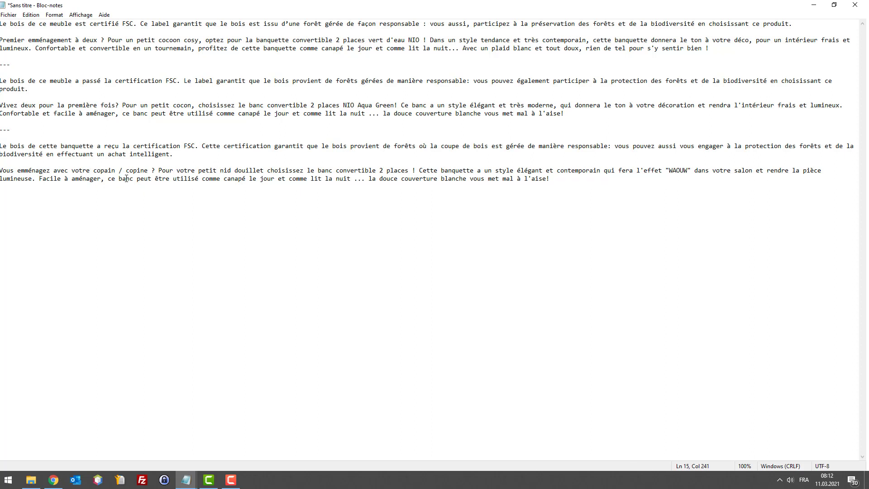
double_click(126, 178)
key(BackSpace)
key(BackSpace)
text(tte manquan)
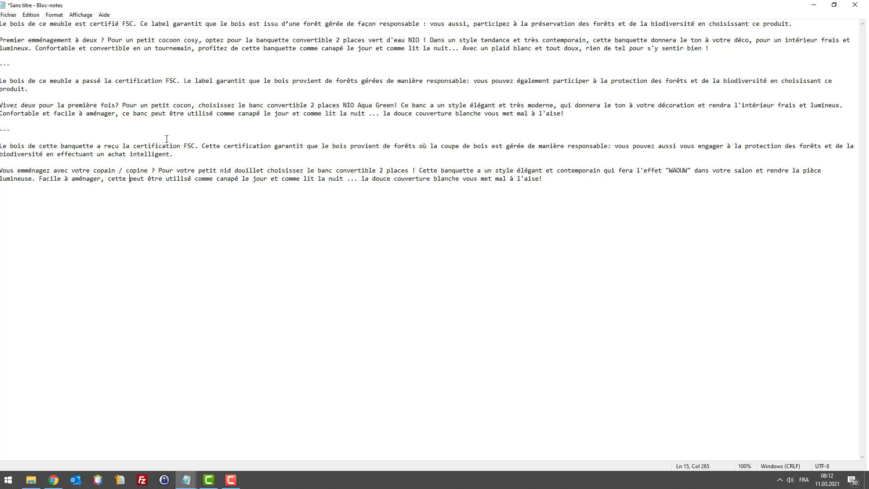
key(BackSpace)
key(BackSpace)
key(BackSpace)
key(BackSpace)
key(BackSpace)
key(BackSpace)
key(BackSpace)
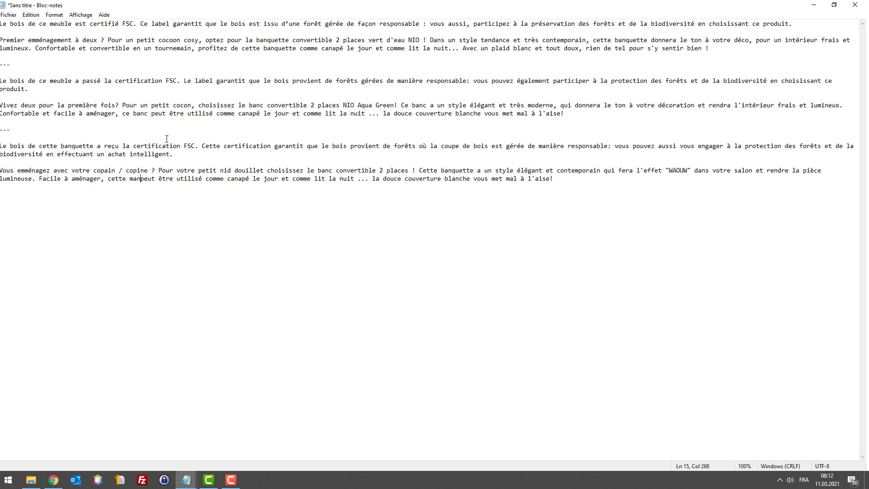
text(ban)
click(30, 15)
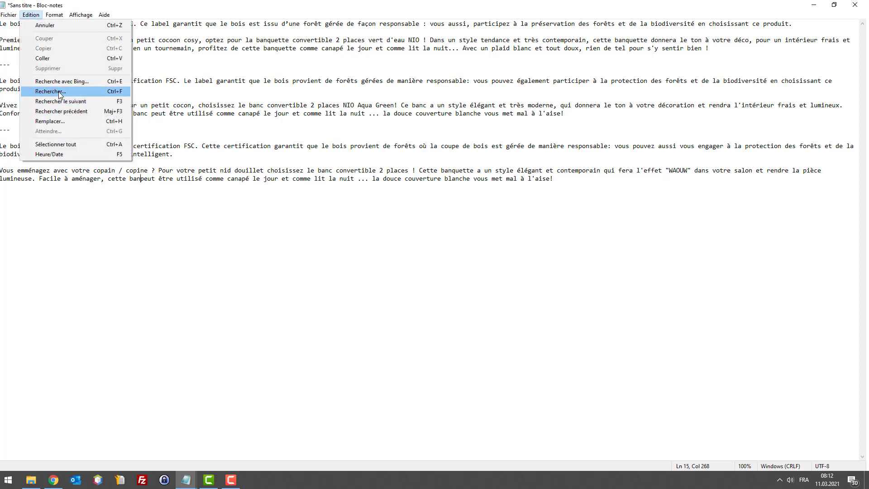
click(141, 178)
text(quett)
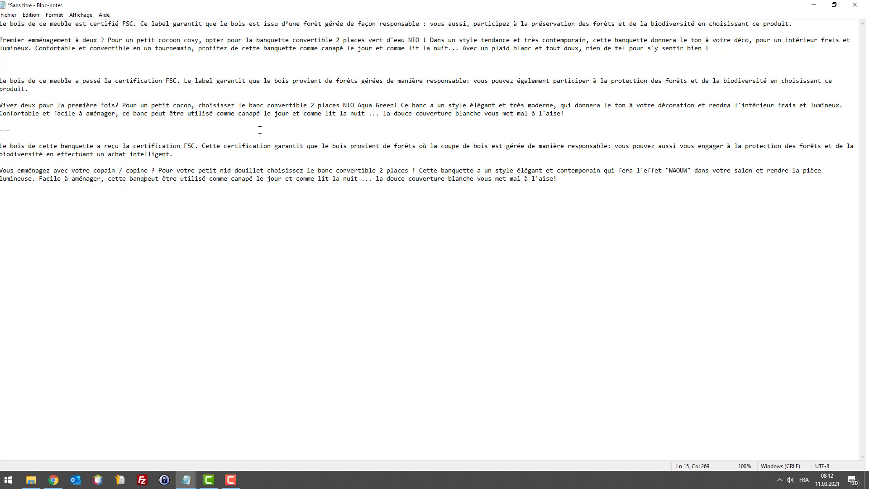
text(e)
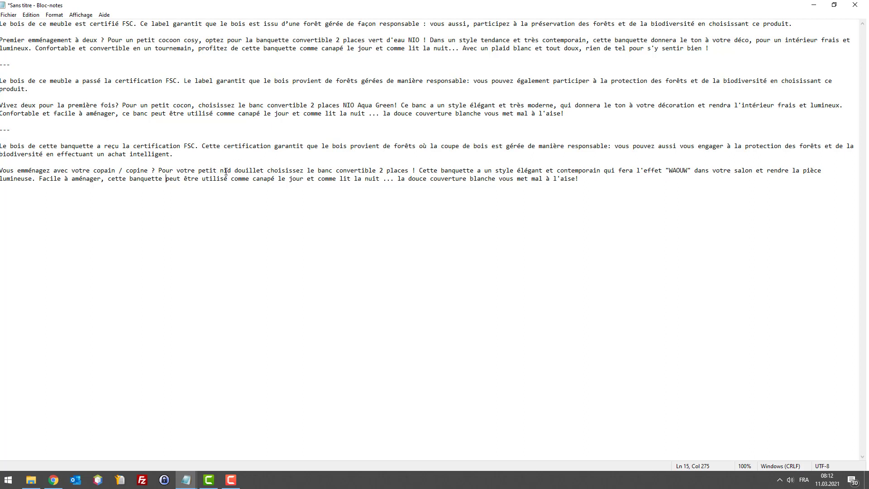
drag(277, 179, 306, 175)
key(BackSpace)
key(ctrl+z)
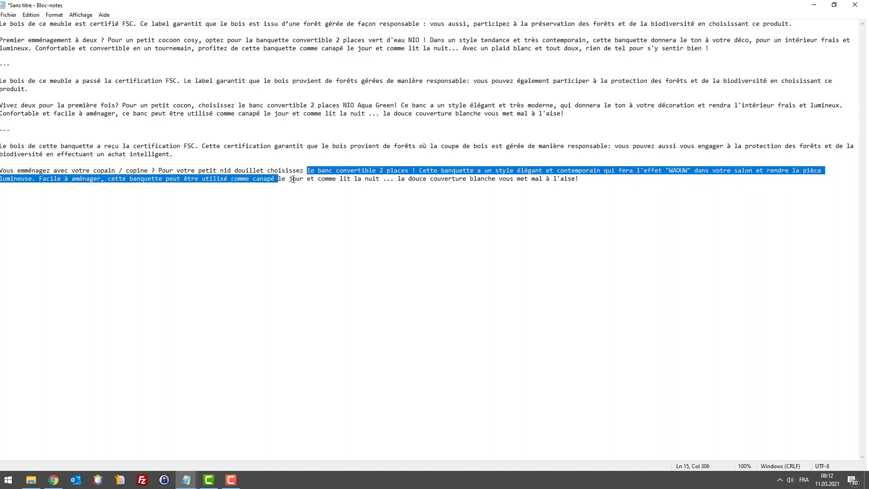
click(281, 178)
double_click(268, 179)
Replace "le jour et" with "ou" after "comme canapé" in the duplicated second paragraph and remove the extra space
drag(307, 179, 280, 179)
key(BackSpace)
key(BackSpace)
key(BackSpace)
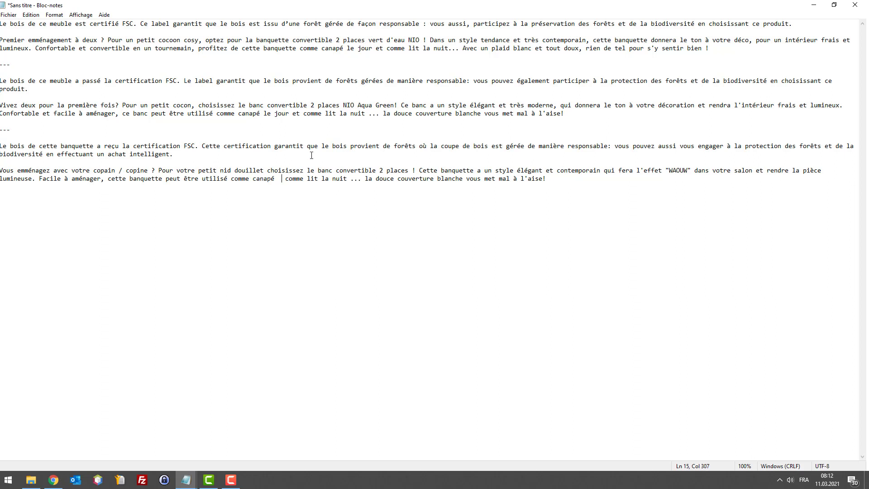
text(ou)
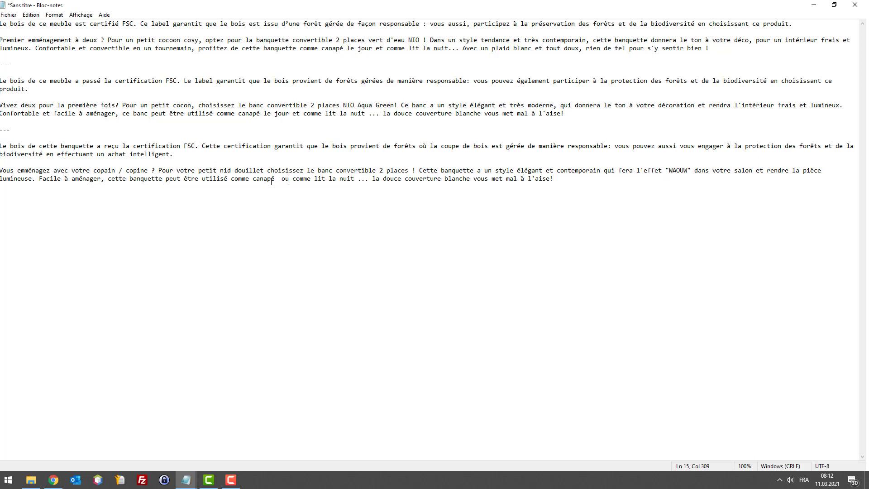
key(Left)
key(Left)
key(Left)
key(BackSpace)
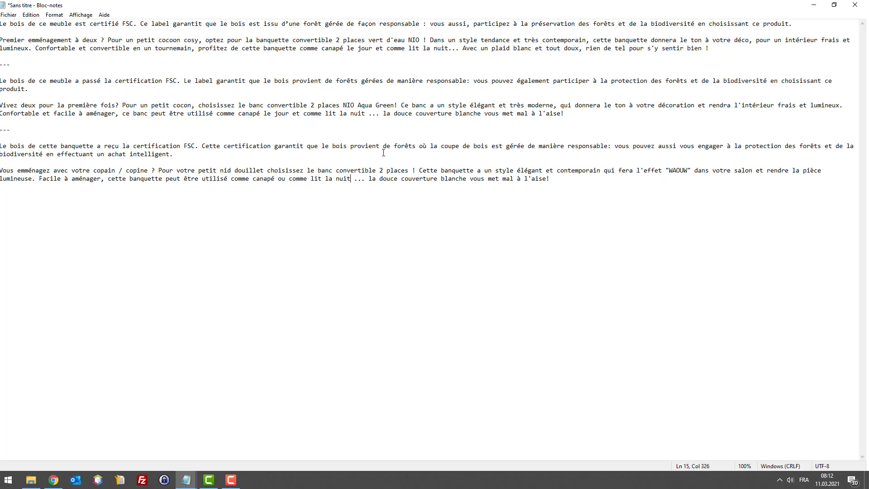
Replace "la nuit" with "(si vous recevez des amis)" after "comme lit" in the duplicated second paragraph
key(BackSpace)
key(BackSpace)
key(BackSpace)
key(BackSpace)
key(BackSpace)
key(BackSpace)
key(BackSpace)
text((si vous re)
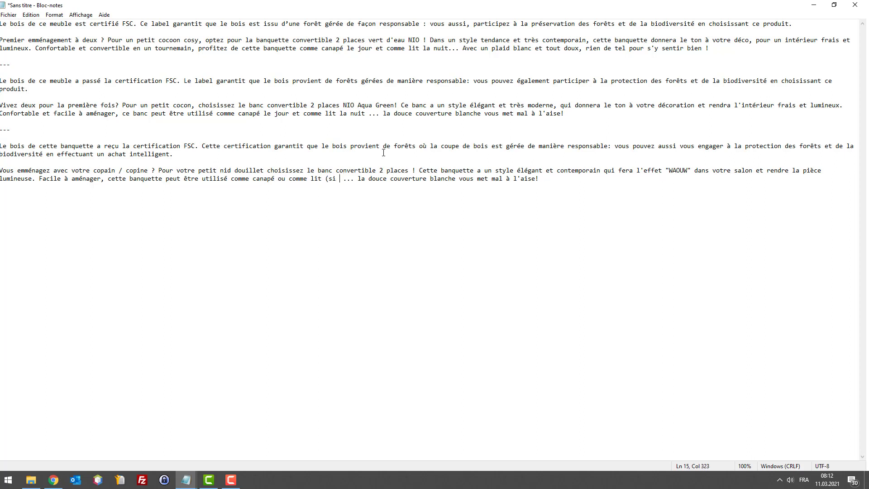
text(cevez des amis)
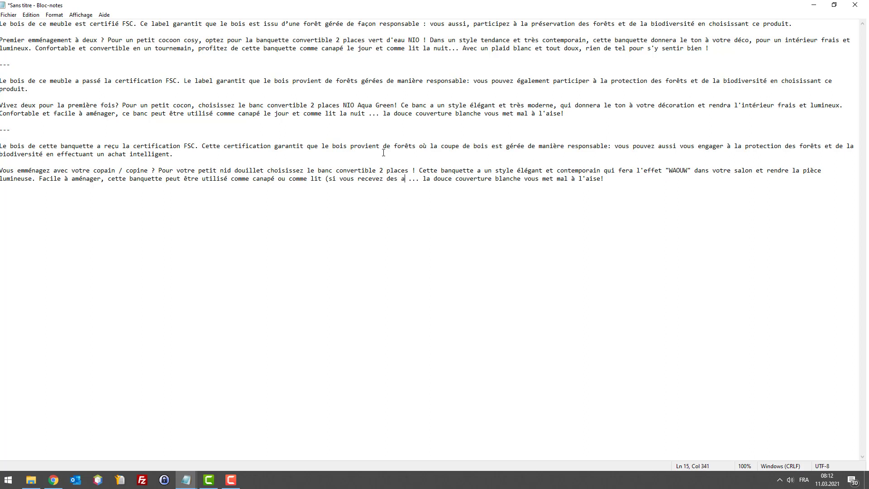
text())
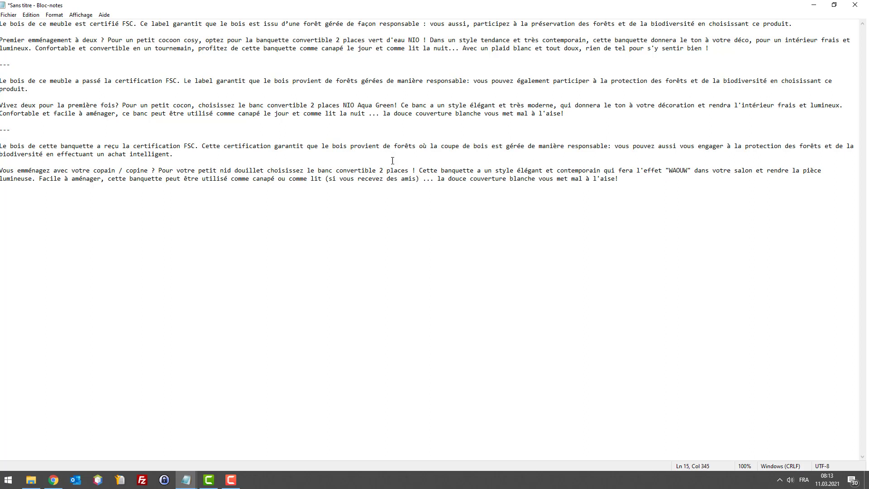
Compare the duplicate's closing sentence about the white blanket with the original's closing sentence about the white plaid
drag(440, 179, 621, 177)
click(442, 180)
drag(462, 48, 714, 50)
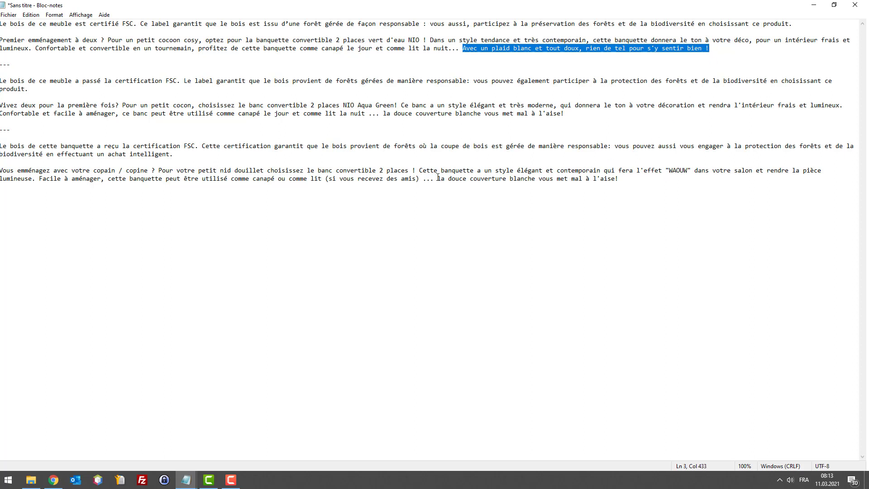
click(469, 48)
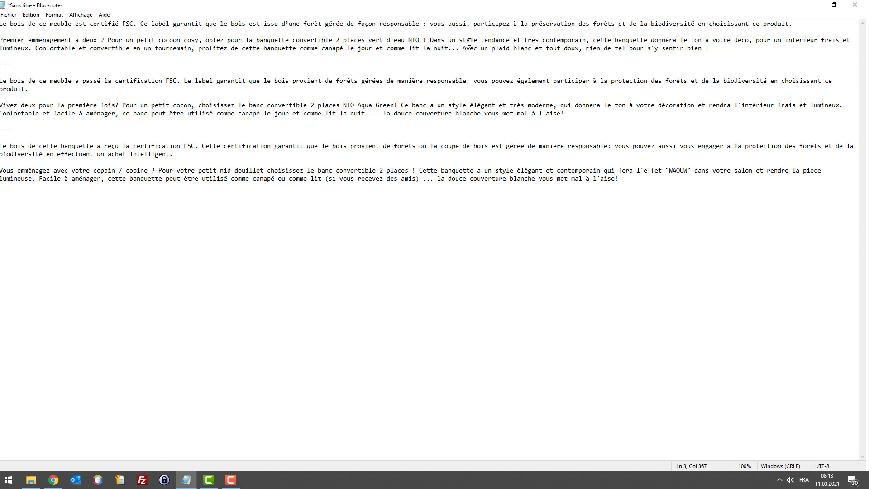
drag(469, 48, 612, 84)
click(466, 187)
Switch to Chrome, open the Maisons du Monde page for the NIO banquette, and view its white bedding photo
click(54, 480)
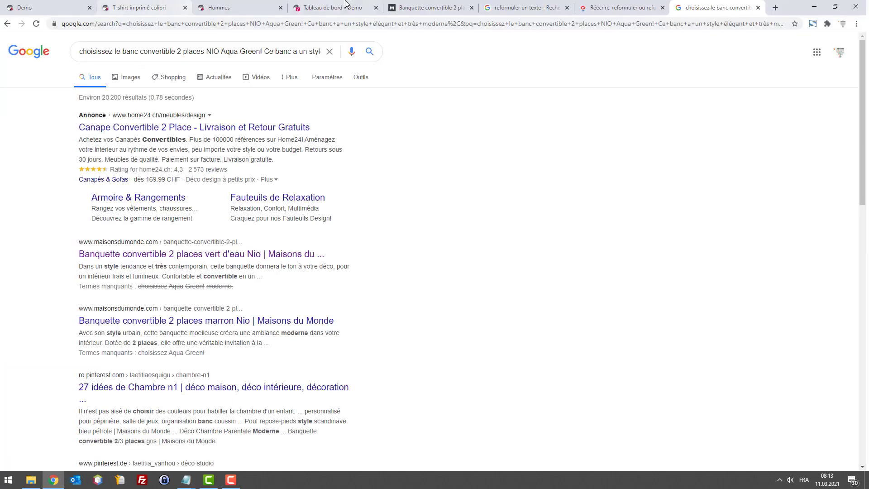
click(428, 8)
scroll(453, 181, up, 10)
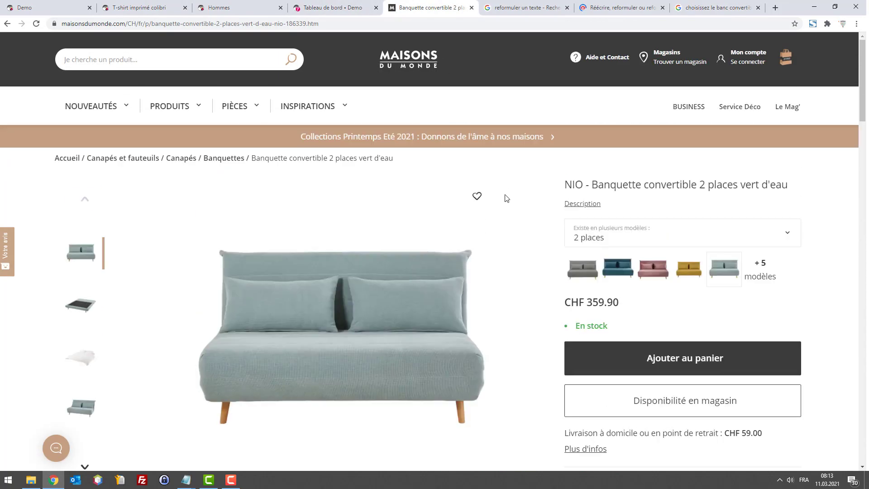
scroll(399, 320, down, 1)
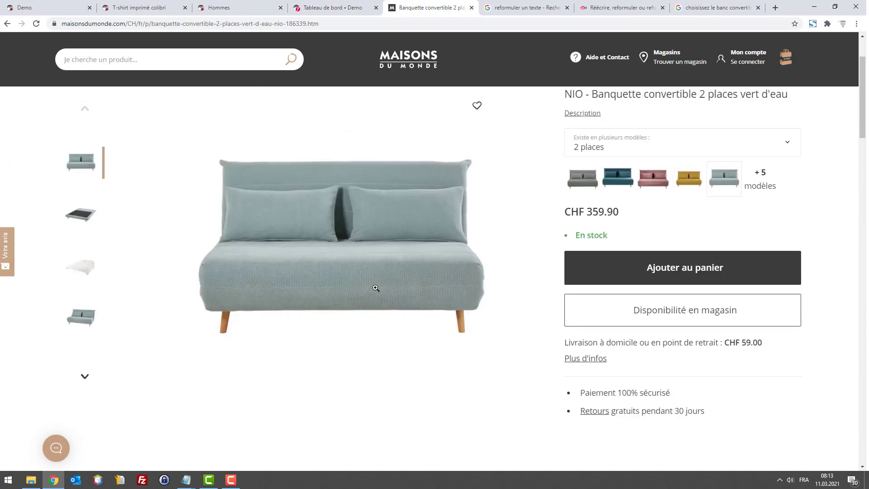
click(81, 316)
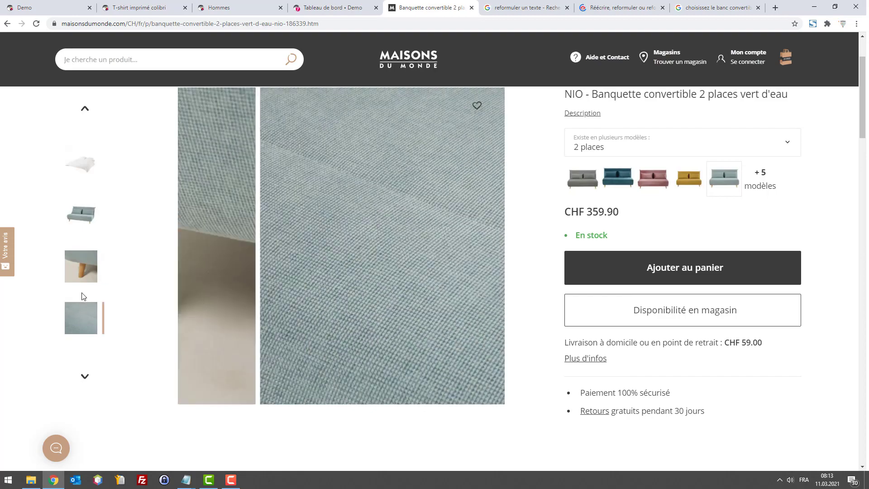
click(80, 171)
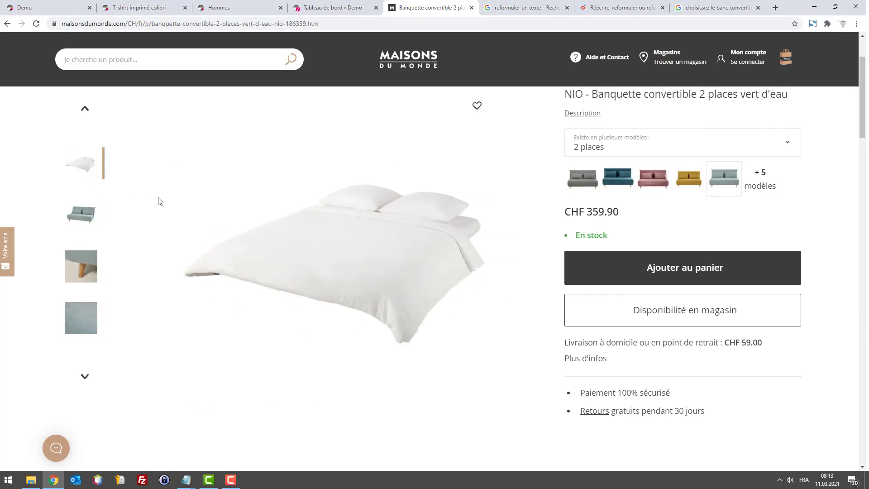
Examine the NIO banquette's product photos, including the fabric, zipper detail, back view, room setting and white bedding
click(86, 218)
click(87, 220)
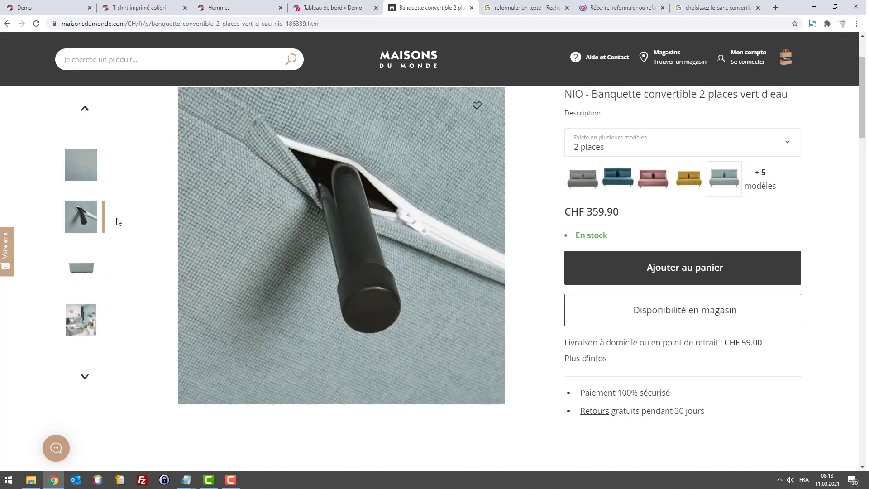
click(87, 312)
click(79, 276)
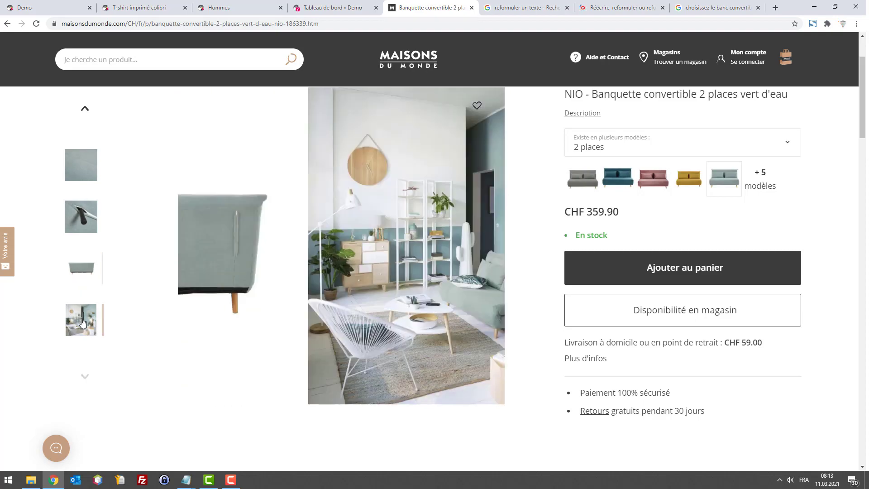
click(80, 217)
click(79, 166)
click(77, 208)
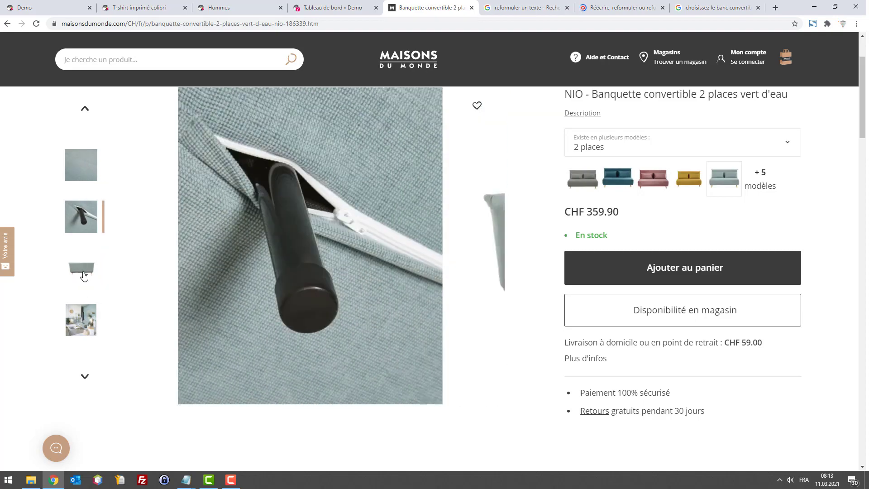
click(86, 317)
double_click(87, 327)
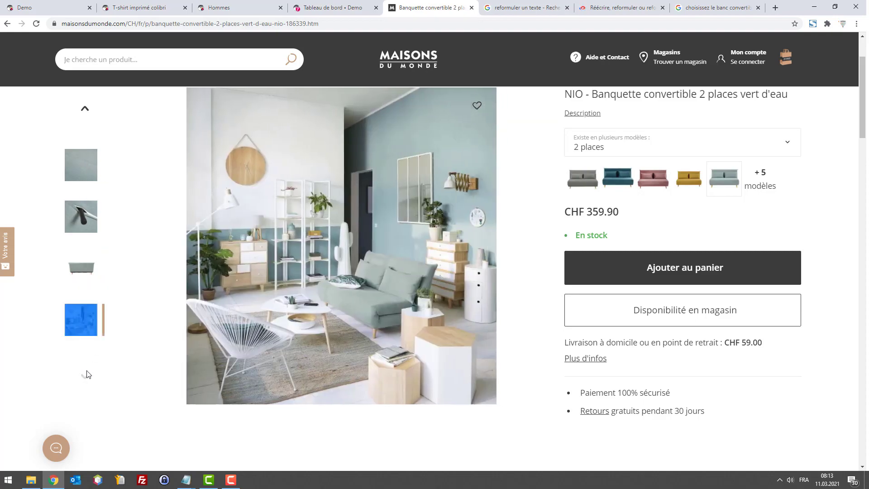
click(81, 165)
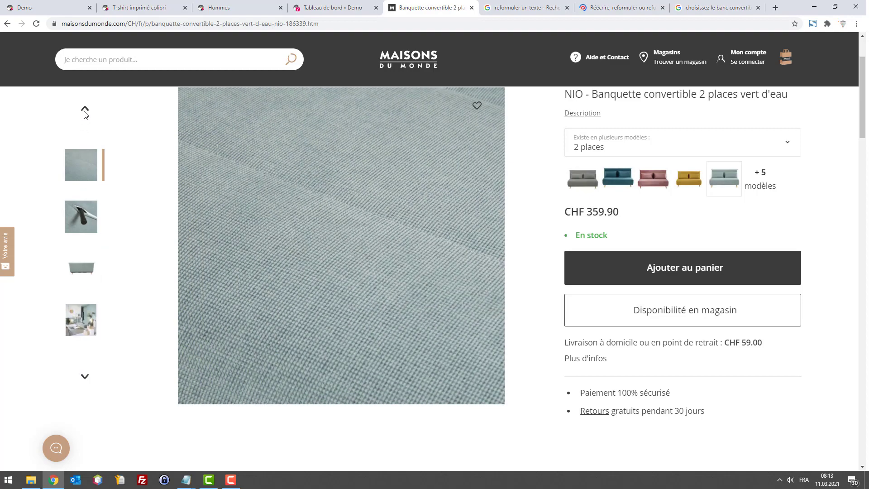
scroll(88, 122, up, 2)
scroll(95, 360, down, 1)
click(95, 359)
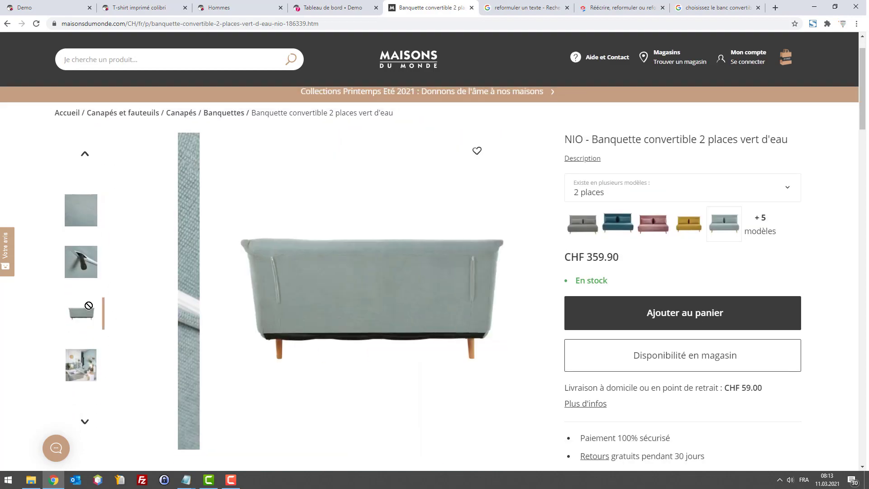
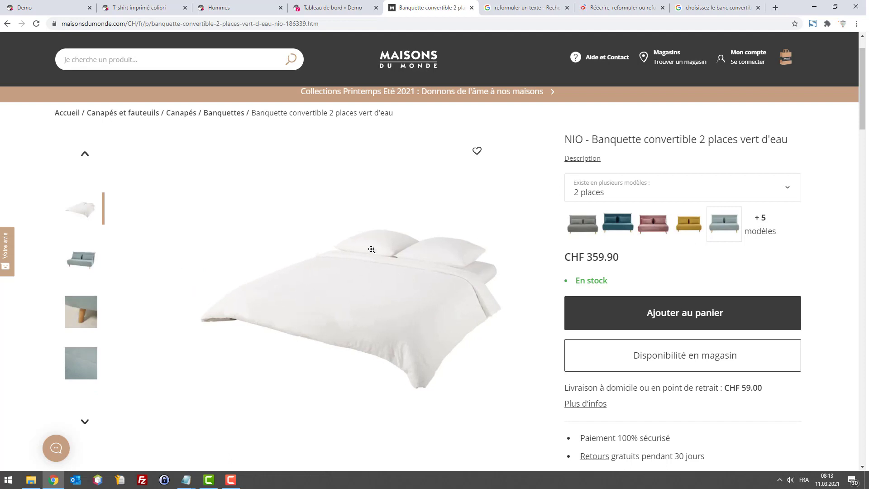
scroll(344, 333, down, 3)
scroll(344, 332, up, 2)
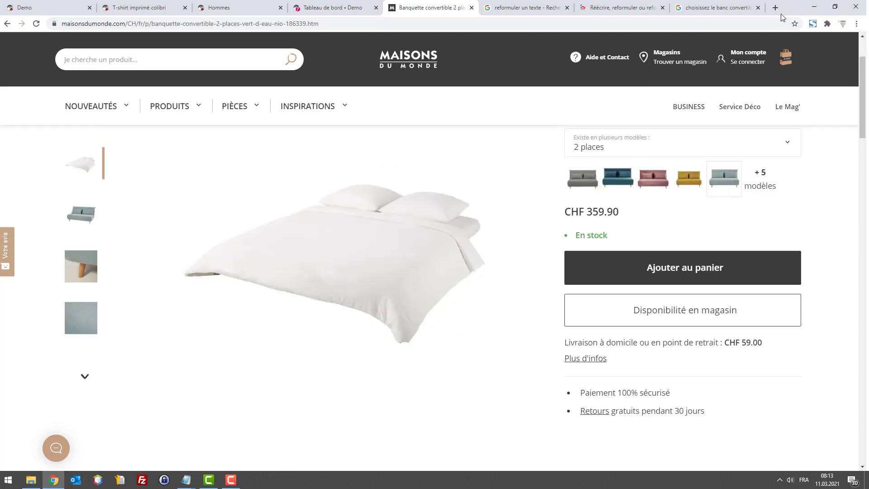
Switch to the untitled Notepad document and make the duplicate's closing sentence begin "En mode lit la couverture blanche", dropping "douce"
mouse_move(195, 479)
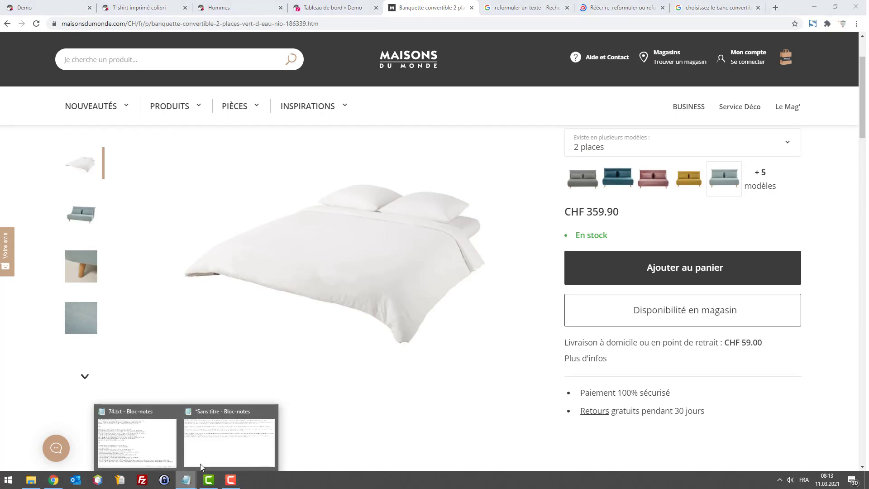
click(226, 428)
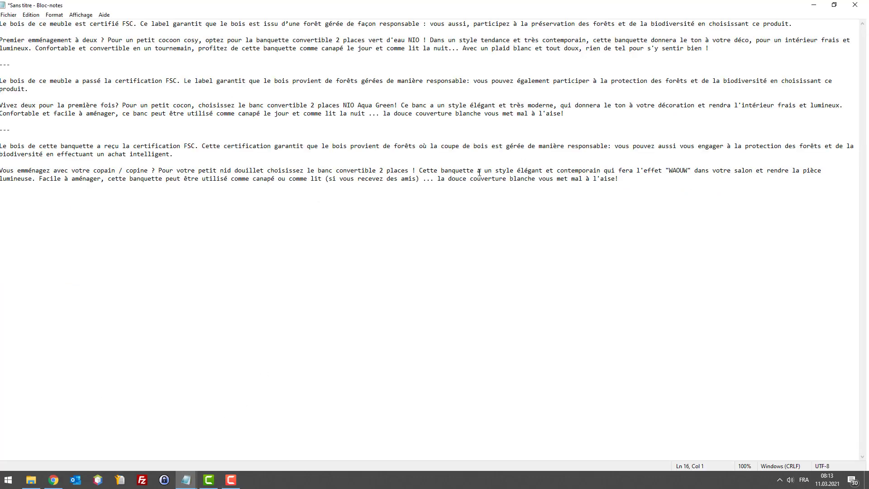
click(439, 178)
text(En mode l)
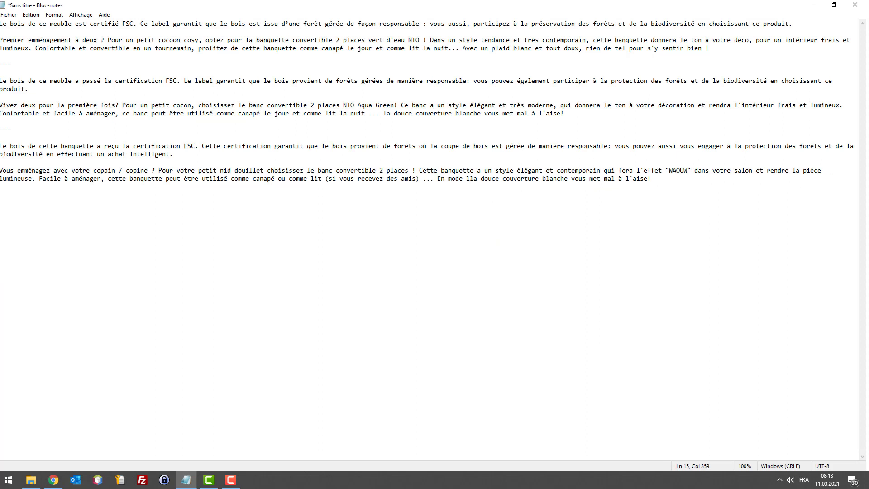
text(it)
key(shift+Right)
key(shift+Right)
key(shift+Right)
key(shift+Right)
key(shift+Right)
key(shift+Right)
key(shift+Right)
key(shift+Right)
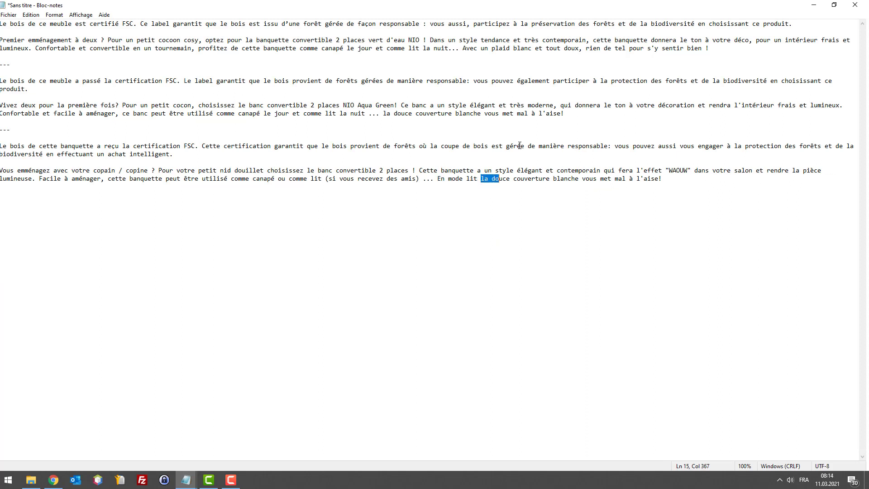
text(la)
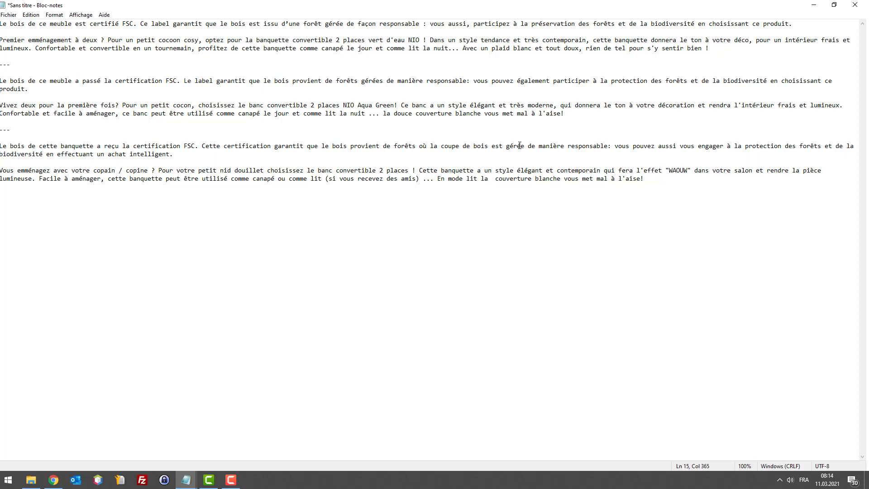
key(BackSpace)
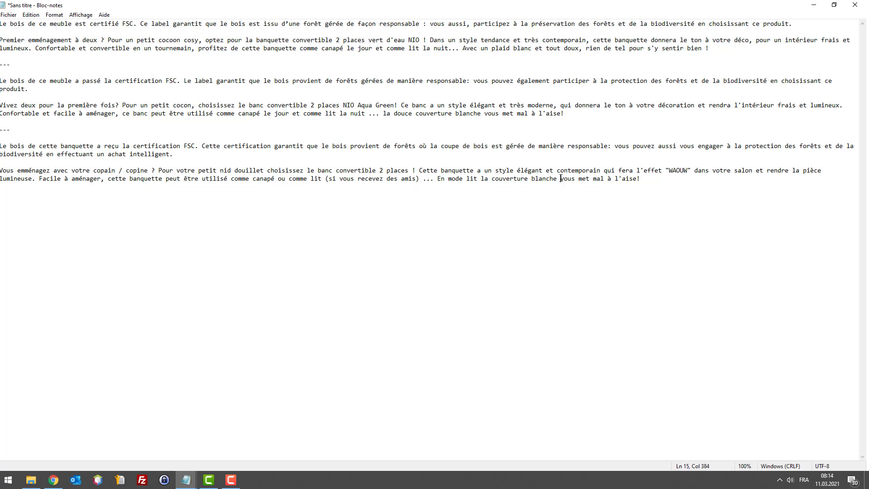
Replace "vous met mal à l'aise!" in the duplicate with "intégrée vous assuera un sommeil profond, pour de beaux rêves !"
key(shift+Right)
key(shift+Right)
key(shift+Right)
key(shift+Right)
key(shift+Right)
key(shift+Right)
key(shift+Right)
key(shift+Right)
key(shift+Right)
key(shift+Right)
key(shift+Right)
key(shift+Right)
key(shift+Right)
key(shift+Right)
key(shift+Right)
key(shift+Right)
key(shift+Right)
key(shift+Right)
key(shift+Right)
key(shift+Right)
text(intégrée vous assuera un sommeil profond)
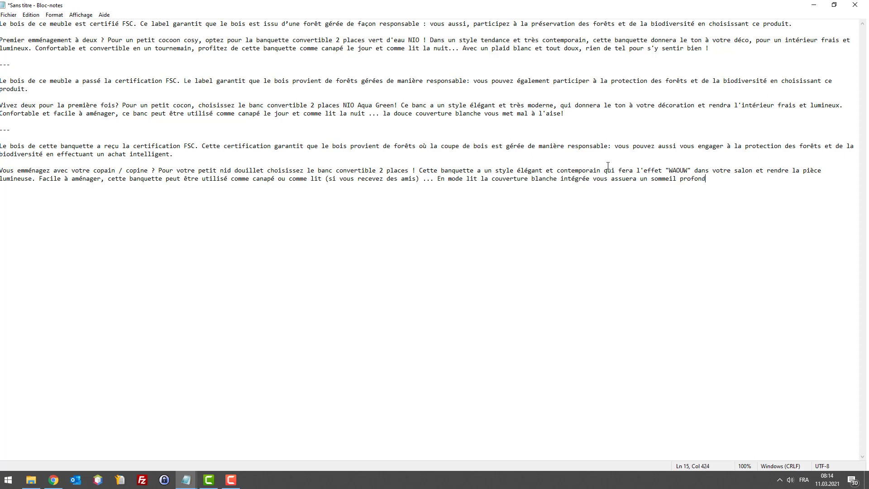
text(, pour de beaux rêves !)
Compare the original description, the tool's rewritten version and the hand-refined version, focusing on their closing sentences
click(500, 161)
key(ctrl+s)
key(Escape)
click(170, 107)
drag(710, 48, 3, 24)
drag(584, 114, 0, 82)
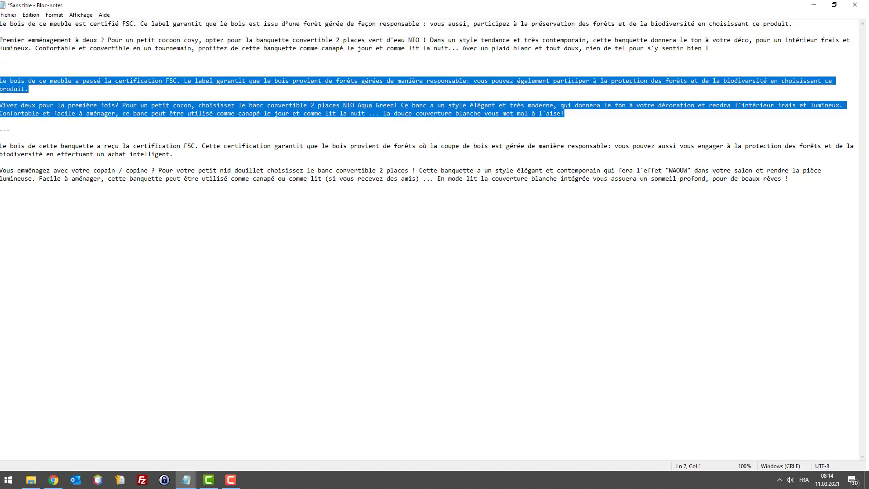
drag(564, 113, 475, 113)
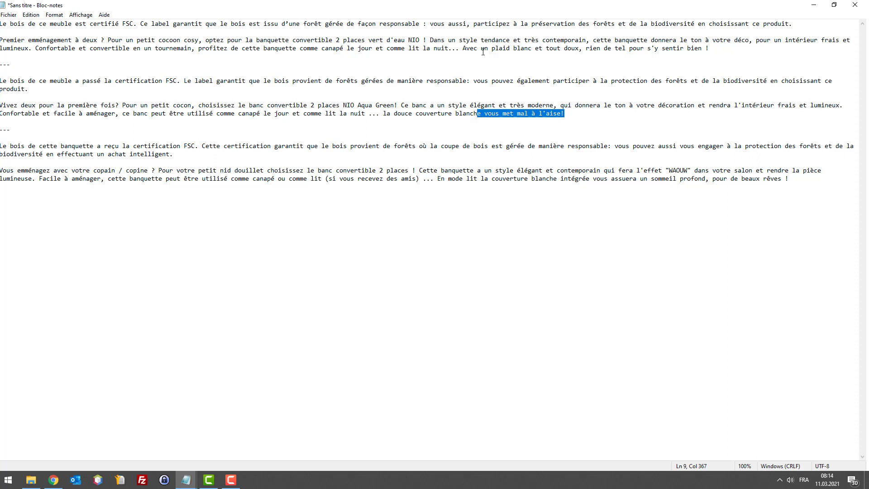
click(574, 119)
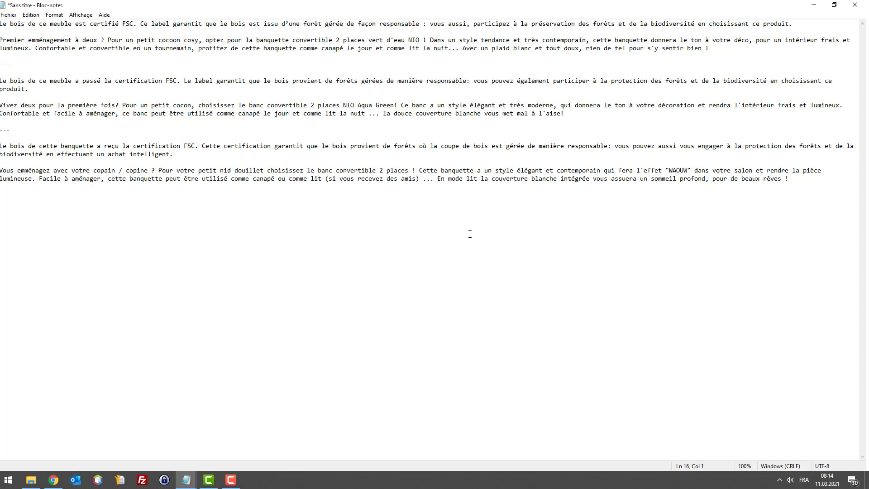
Switch to Chrome, search Google for "test plagiat" in a new tab, and open the smallseotools.com plagiarism checker in another tab
click(53, 480)
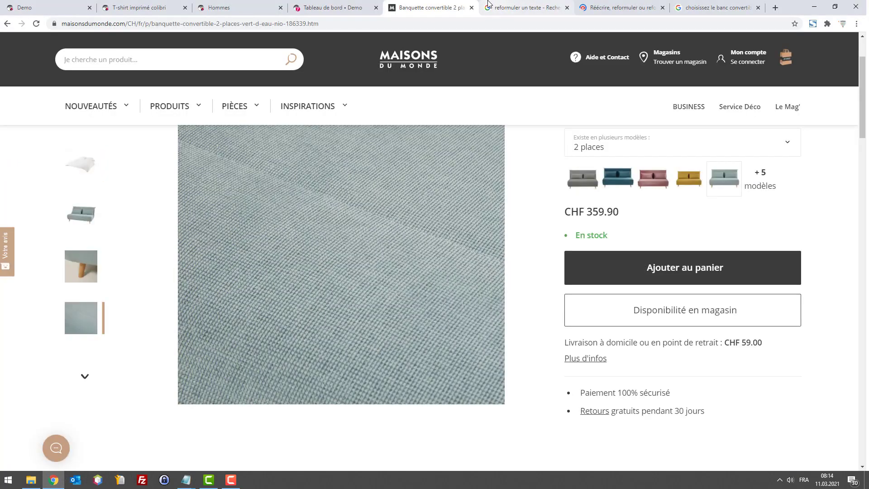
key(ctrl+t)
text(test p)
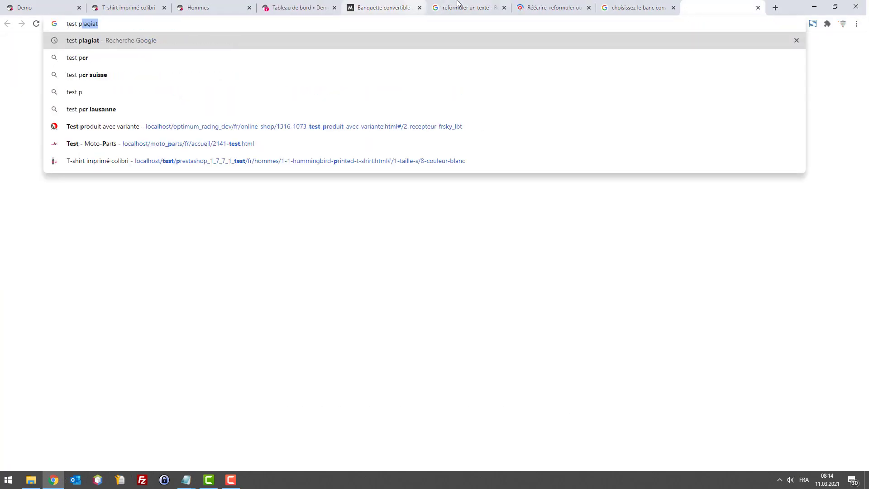
key(Return)
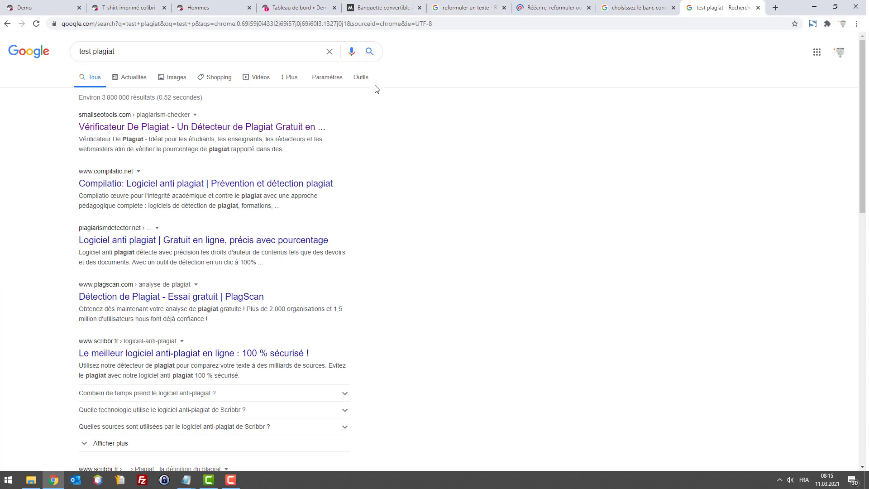
right_click(168, 125)
click(208, 132)
click(698, 9)
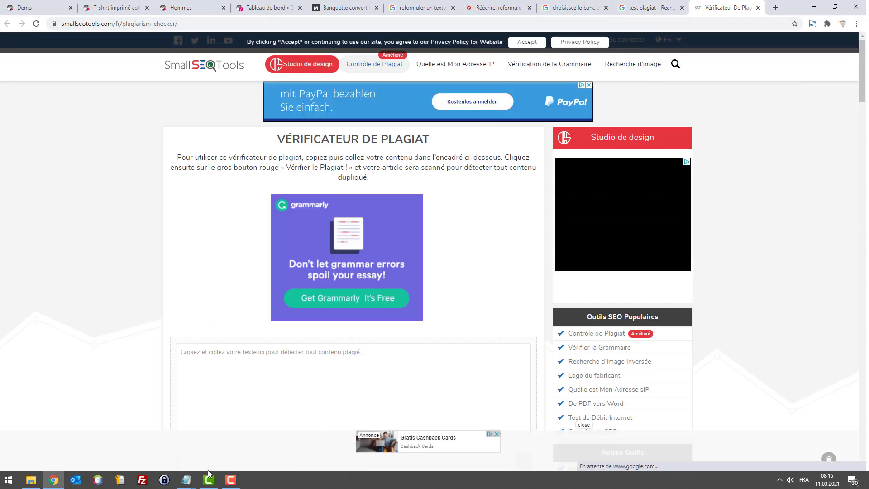
Copy the original two-paragraph description from the untitled Notepad document and paste it into the plagiarism checker's text box in Chrome
mouse_move(186, 480)
click(229, 435)
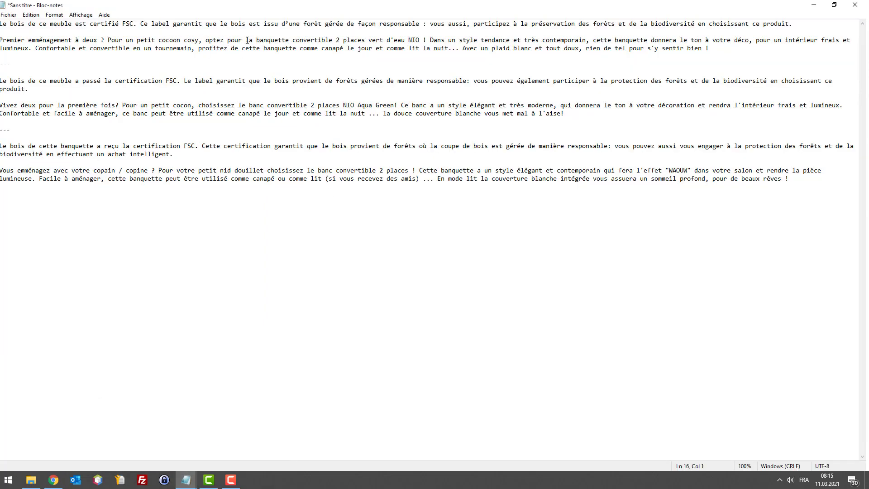
drag(404, 41, 142, 42)
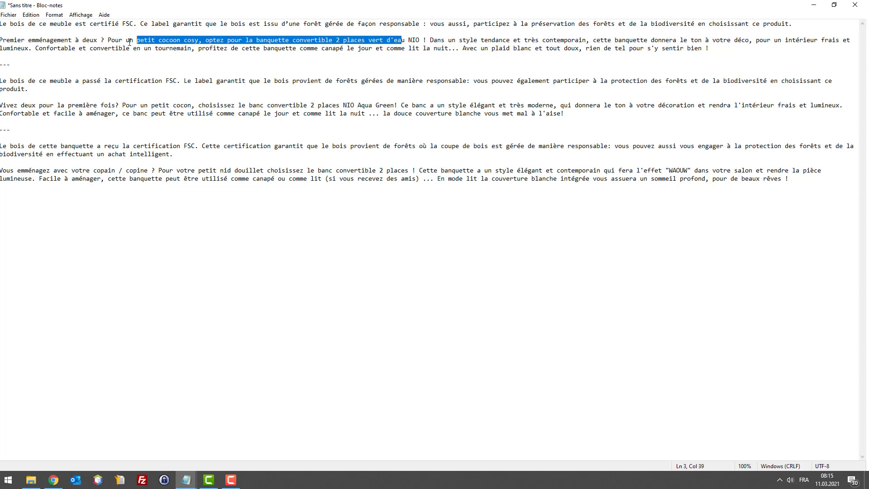
click(814, 5)
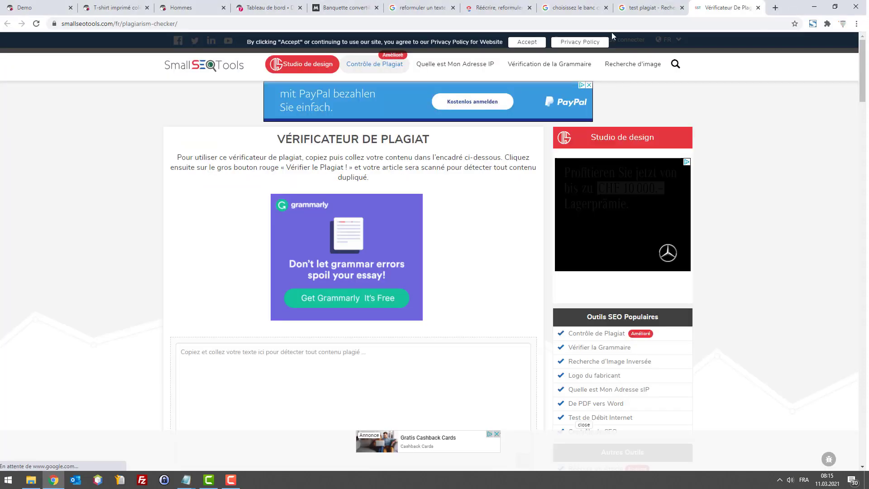
scroll(488, 198, down, 5)
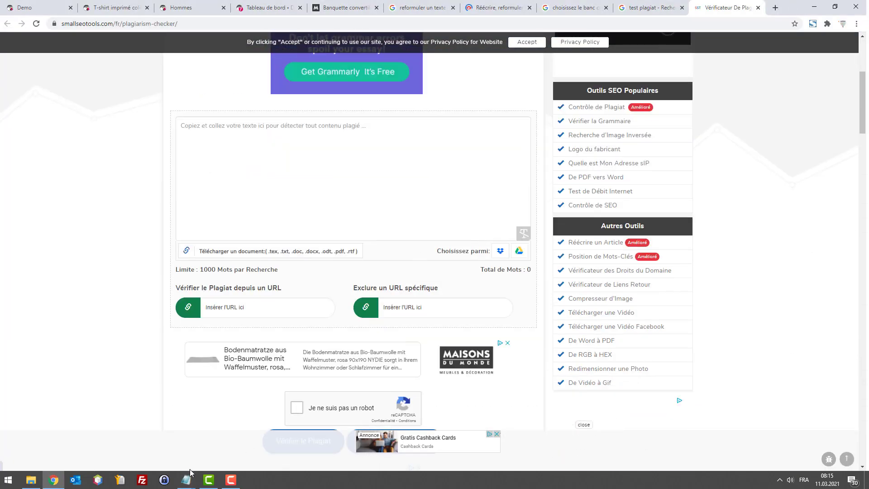
mouse_move(186, 476)
click(226, 437)
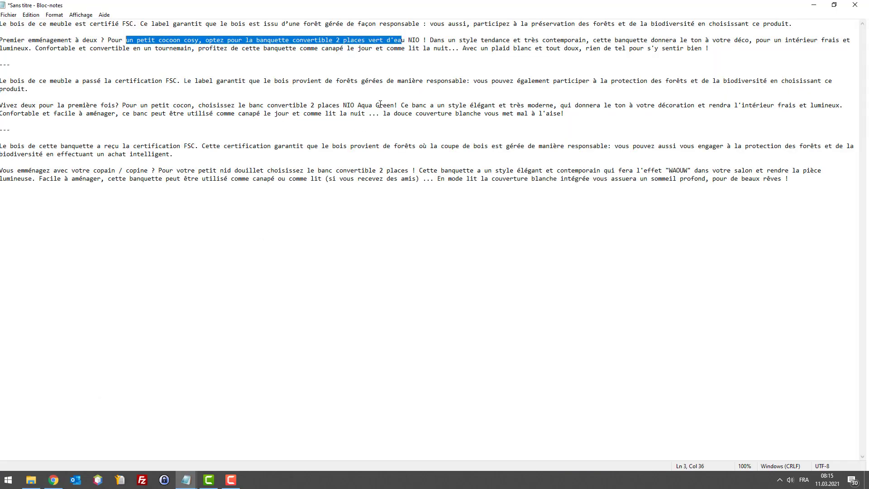
drag(716, 49, 1, 23)
key(ctrl+c)
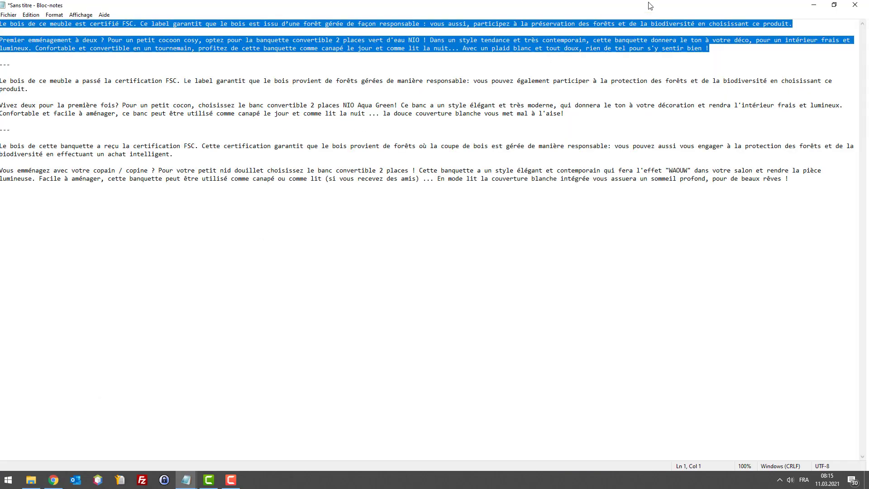
click(820, 8)
click(365, 188)
key(ctrl+v)
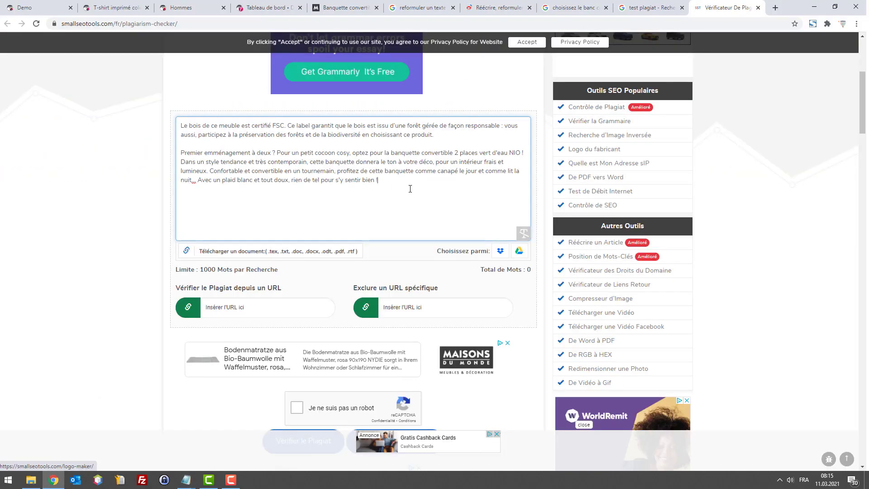
Complete the robot verification, run the plagiarism check on the original description, and review its results
scroll(294, 285, down, 3)
click(295, 277)
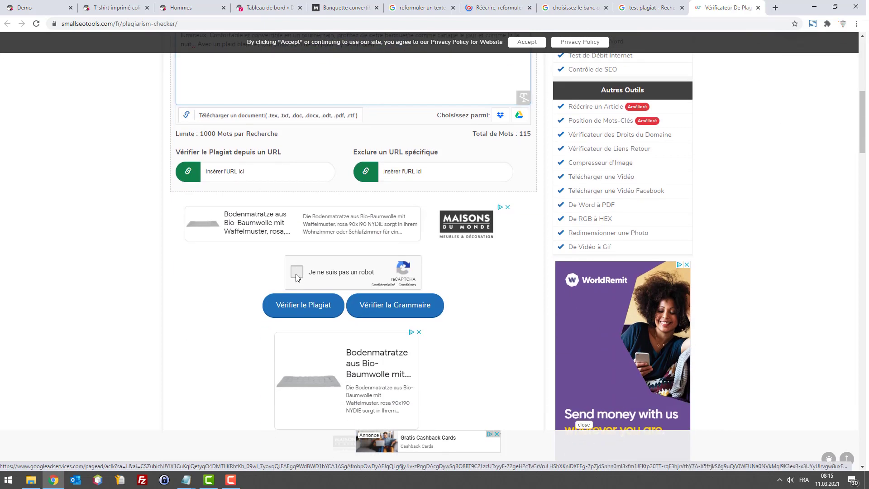
click(293, 306)
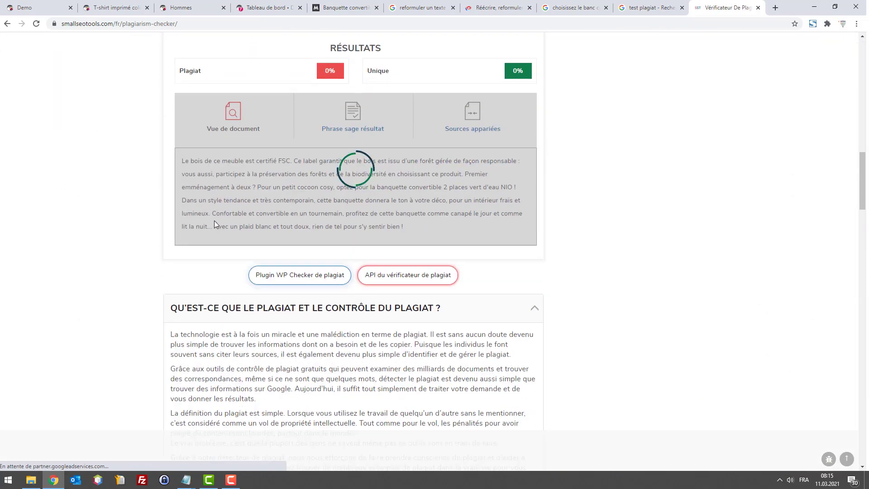
scroll(361, 245, down, 3)
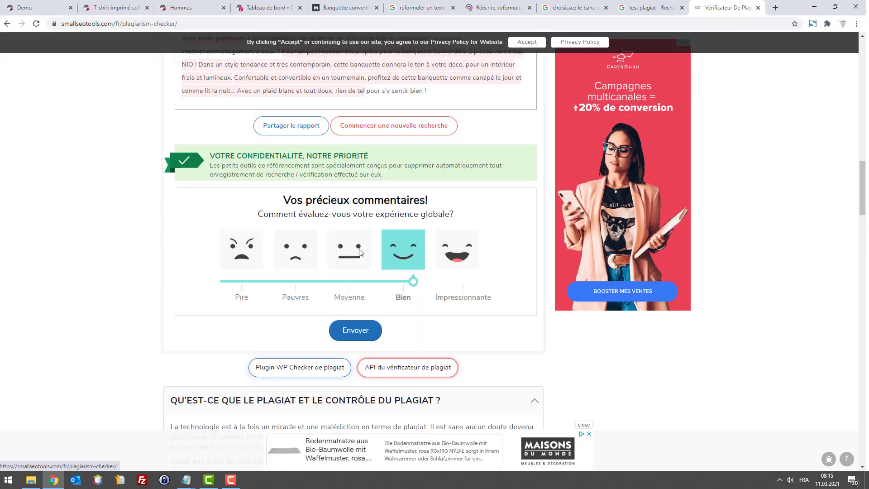
scroll(365, 242, up, 8)
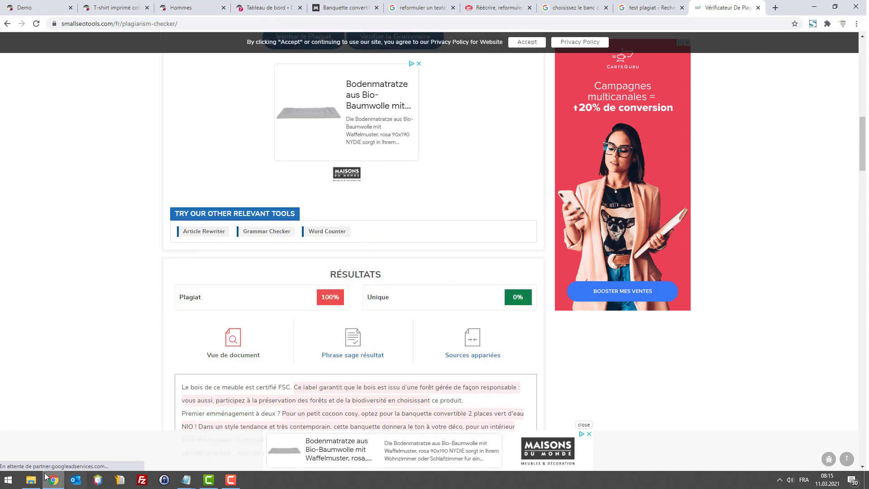
Copy the tool's rewritten description from the untitled Notepad document and paste it over the text in the smallseotools.com plagiarism checker in Chrome
mouse_move(189, 480)
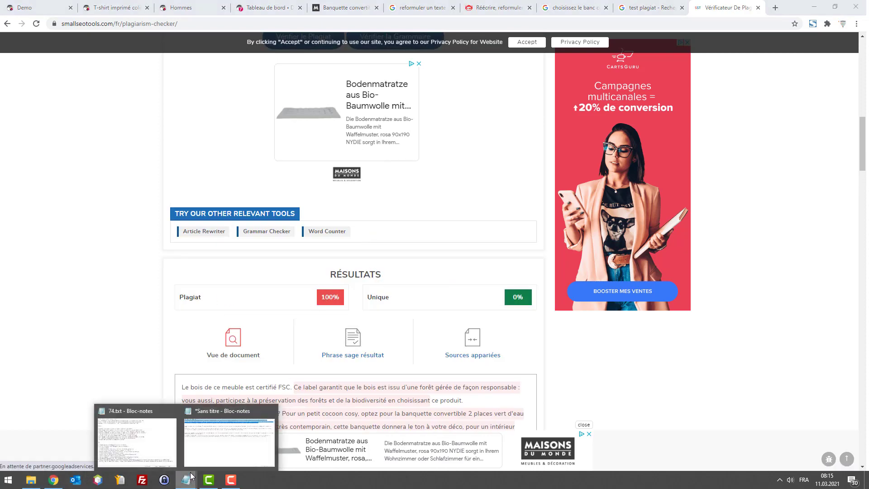
click(228, 430)
drag(571, 119, 1, 74)
key(ctrl+c)
click(814, 6)
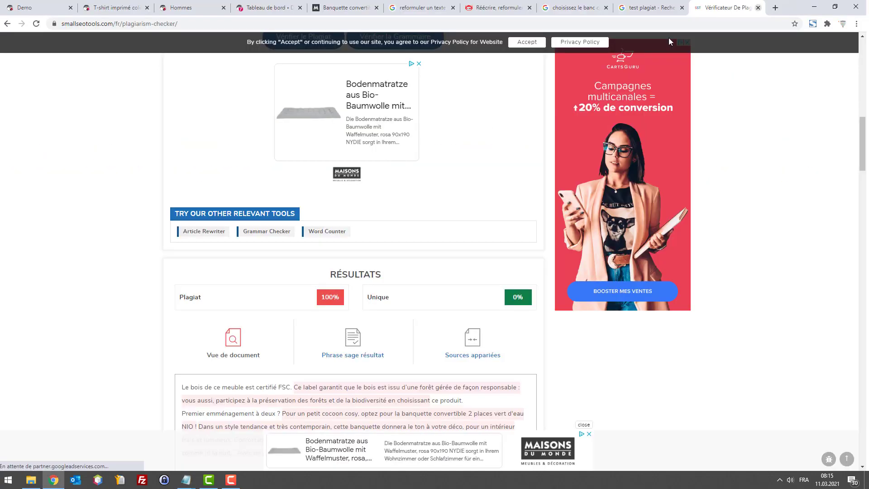
scroll(396, 256, up, 10)
click(341, 190)
key(ctrl+a)
key(ctrl+v)
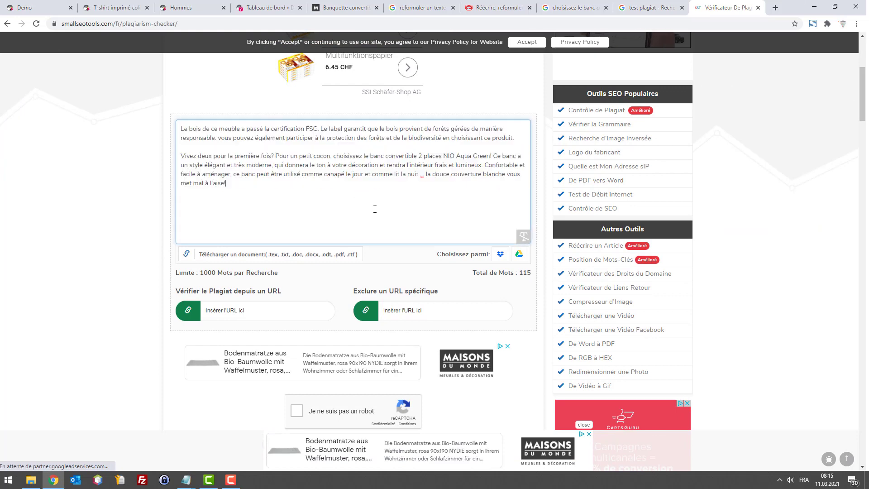
Complete the robot verification, run the plagiarism check on the rewritten description, and review its results
scroll(324, 271, down, 2)
click(298, 320)
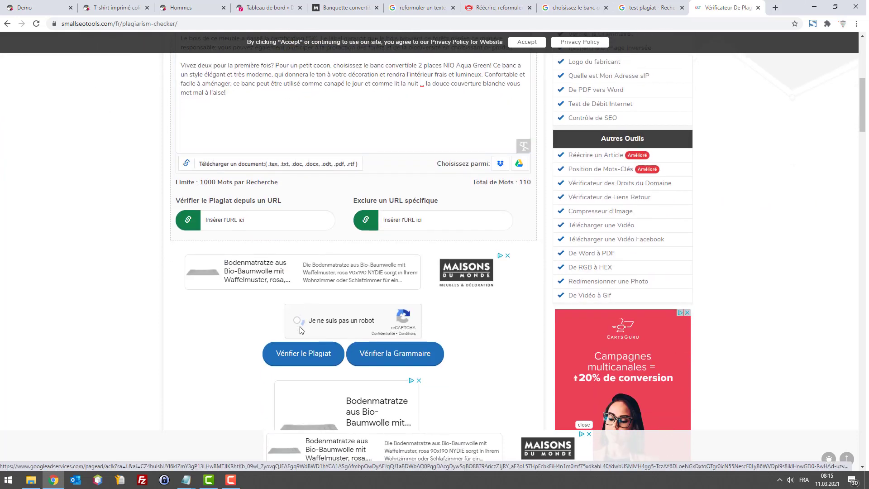
click(302, 355)
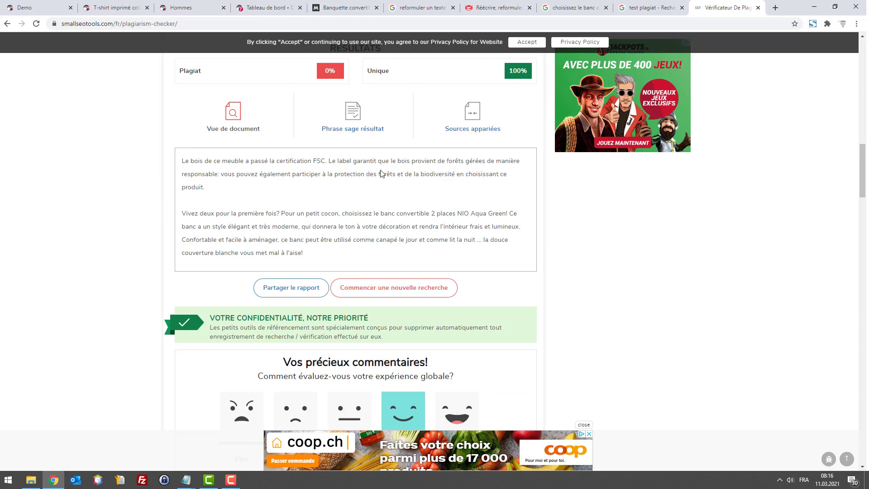
scroll(398, 195, up, 2)
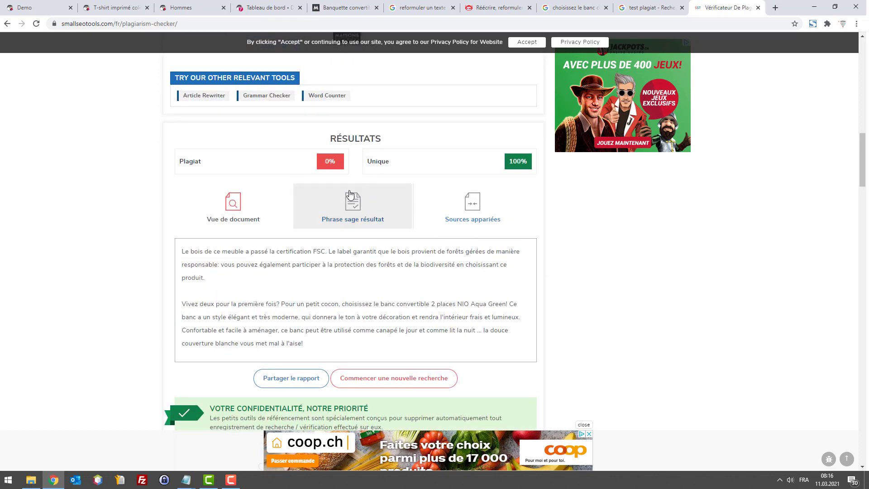
scroll(227, 217, up, 2)
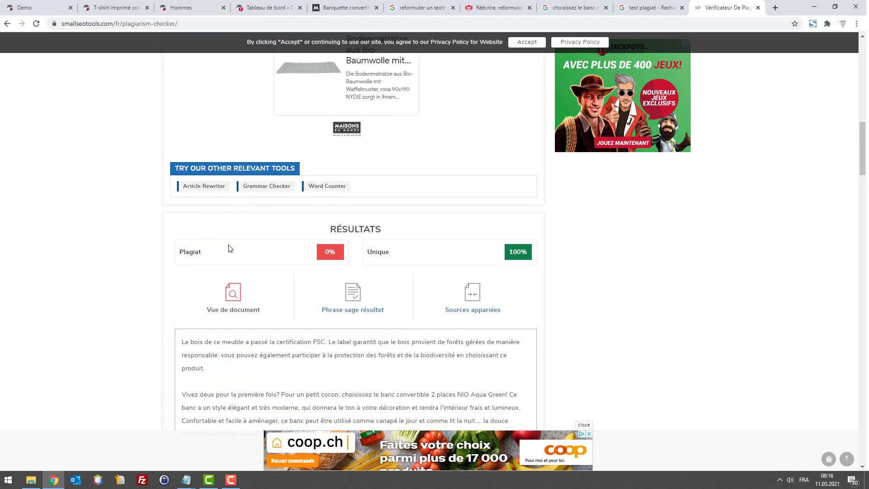
Open the plagiarismdetector.net and Compilatio results from the "test plagiat" Google search in new tabs
click(648, 8)
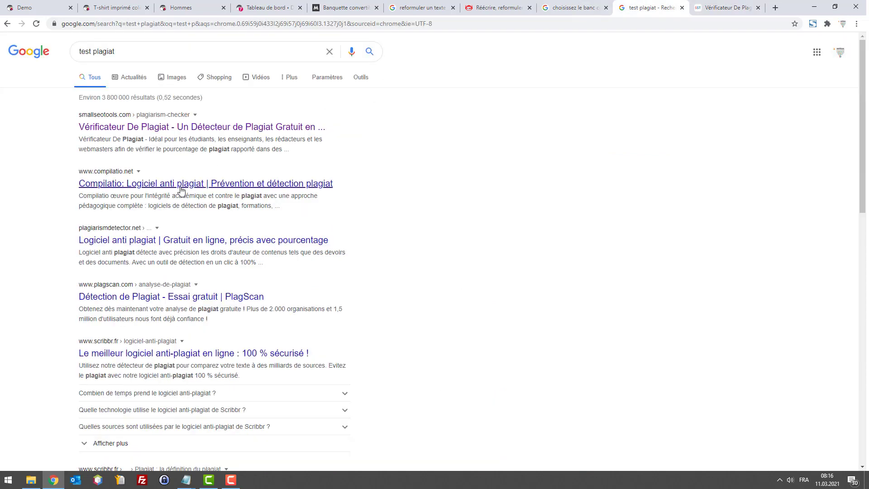
right_click(157, 243)
click(183, 247)
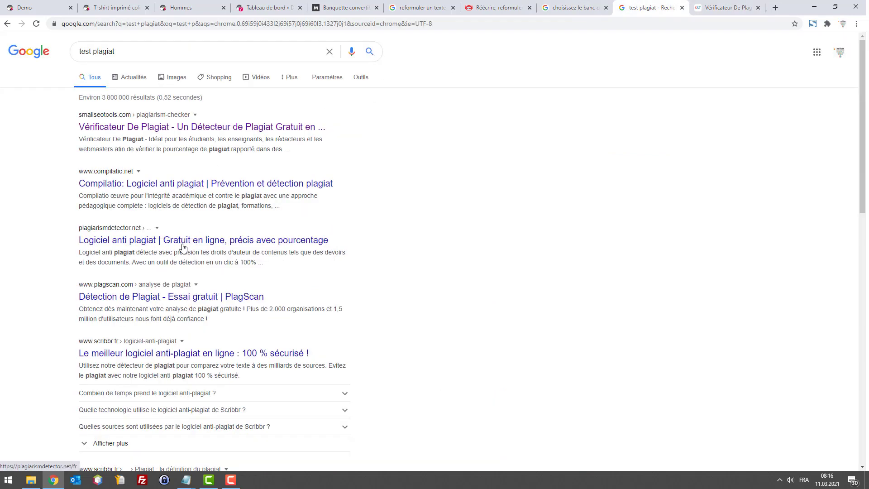
right_click(186, 186)
click(211, 195)
Paste the rewritten description into the plagiarismdetector.net text box and start its plagiarism check
click(651, 6)
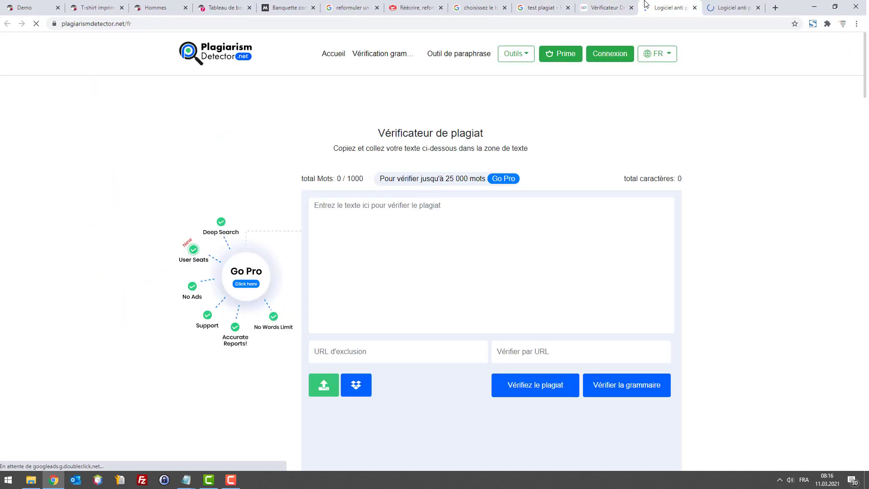
click(619, 6)
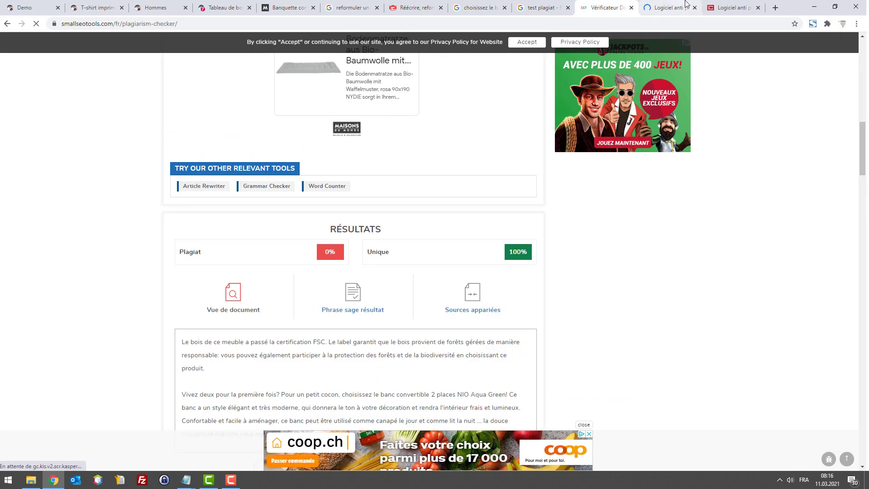
click(687, 4)
scroll(442, 336, down, 4)
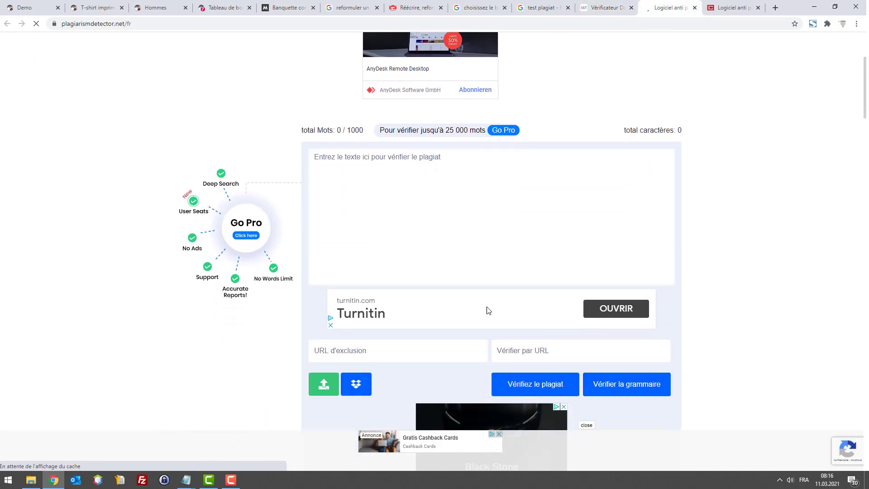
text(Le bois de ce meuble a passé la certification FSC. Le label garantit que le bois provient de forêts gérées de manière responsable: vous pouvez également participer à la protection des forêts et de la biodiversité en choisissant ce produit.  Vivez deux pour la première fois? Pour un petit cocon, choisissez le banc convertible 2 places NIO Aqua Green! Ce banc a un style élégant et très moderne, qui donnera le ton à votre décoration et rendra l'intérieur frais et lumineux. Confortable et facile à aménager, ce banc peut être utilisé comme canapé le jour et comme lit la nuit ... la douce couverture blanche vous met mal à l'aise)
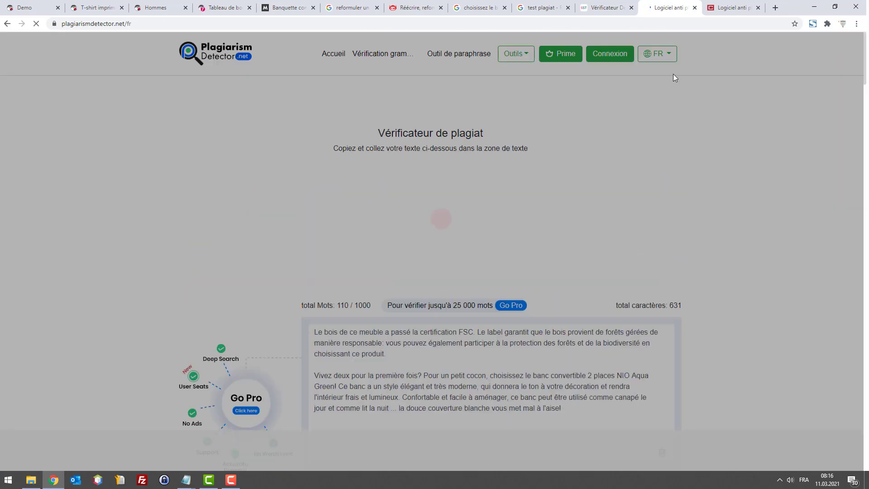
Look over the Compilatio home page for a free text check and close its tab
click(734, 8)
click(441, 290)
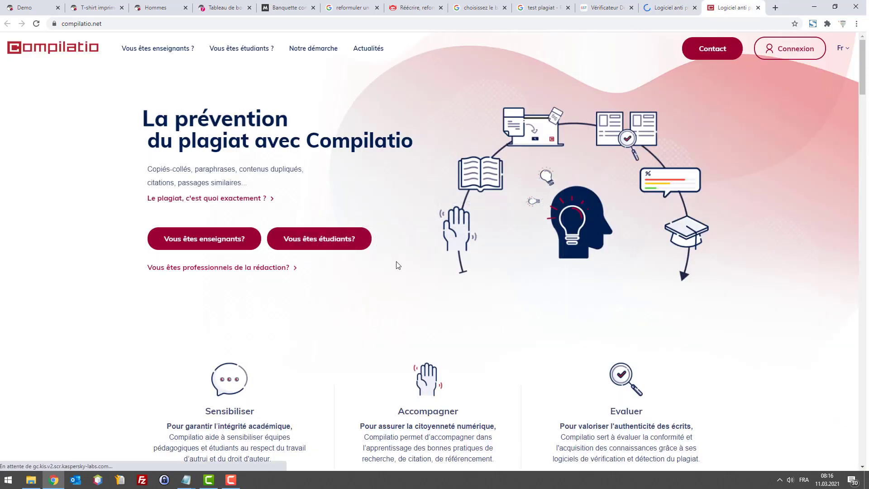
scroll(371, 244, down, 8)
key(ctrl+w)
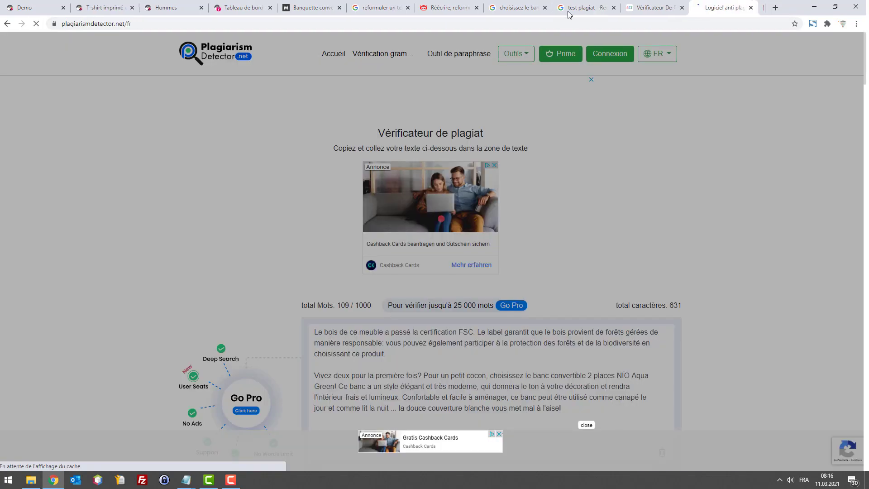
Open the PlagScan result from the "test plagiat" search in a new tab, look over its page and close it
click(570, 11)
ctrl+click(198, 297)
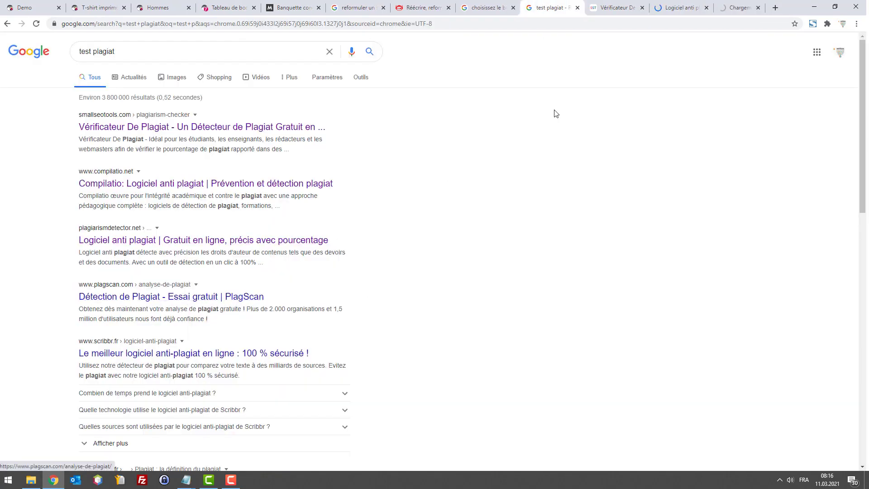
click(734, 8)
scroll(662, 62, down, 7)
key(ctrl+w)
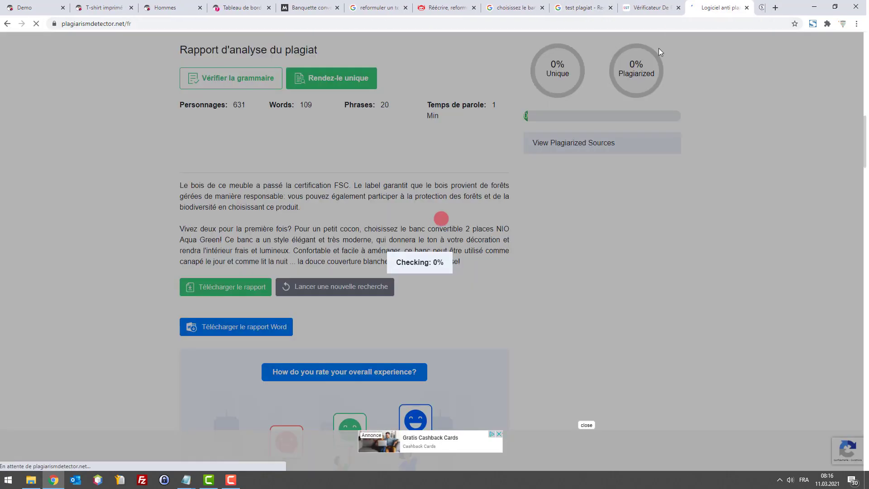
Look at the plagiarismdetector.net analysis report page, abandon the check and close its tab
scroll(663, 111, down, 3)
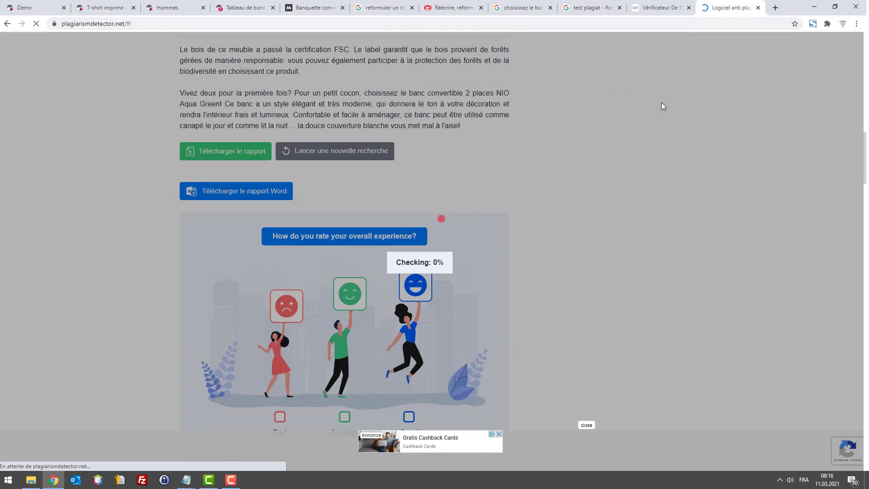
scroll(653, 117, down, 5)
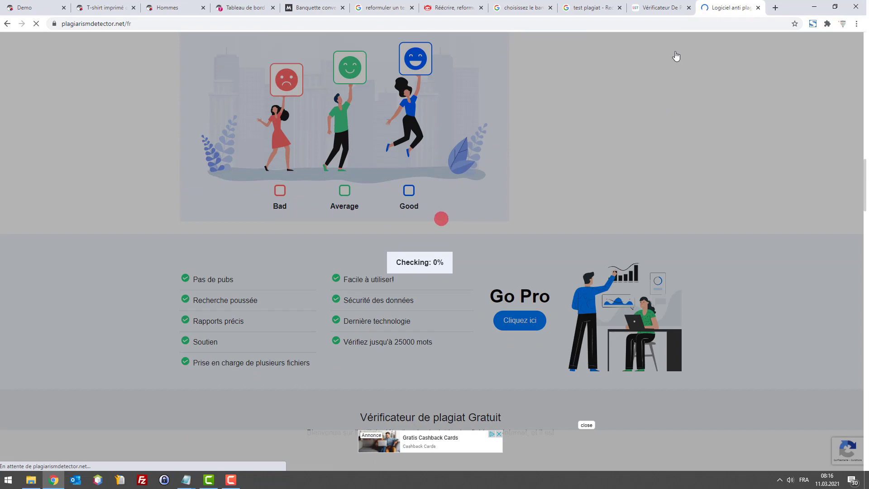
key(ctrl+w)
Open Scribbr's anti-plagiarism software result in a new tab, look over its page and close it
click(651, 5)
scroll(578, 243, down, 4)
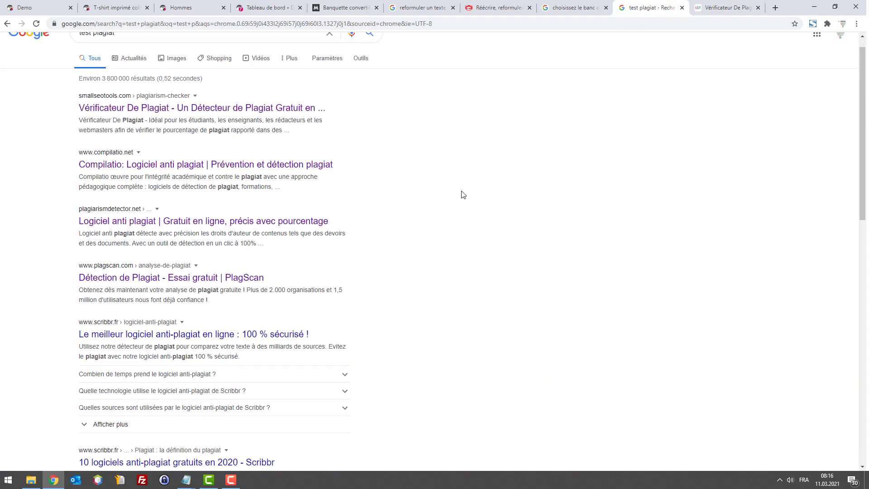
right_click(229, 221)
click(264, 224)
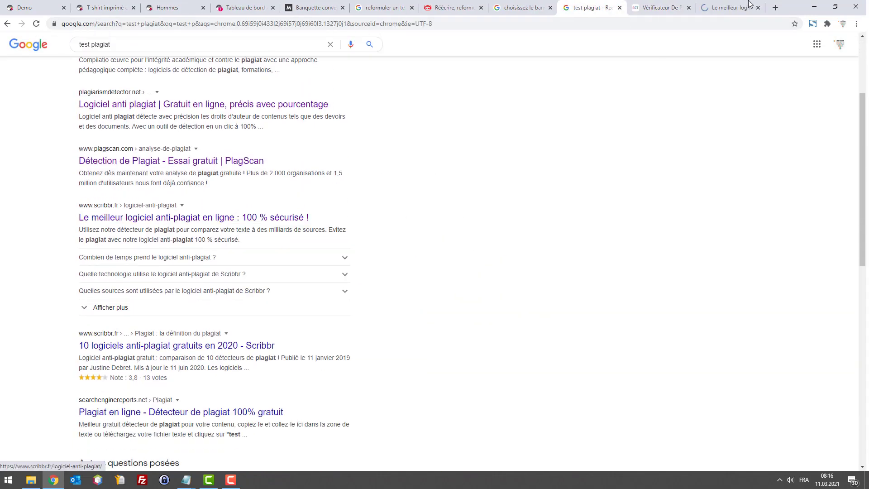
click(710, 9)
scroll(536, 125, down, 7)
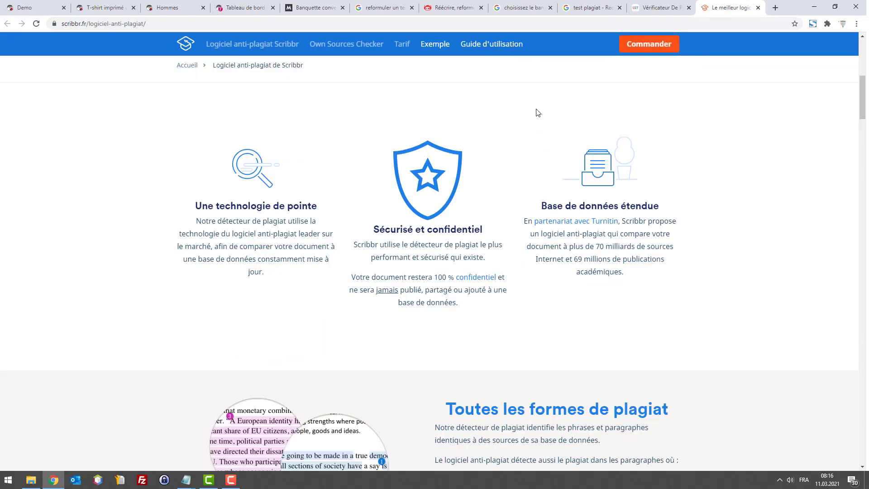
key(ctrl+w)
Open the Plagiarisma result from the "test plagiat" search in a new tab, look over its checker page and close it
click(589, 5)
scroll(457, 213, down, 3)
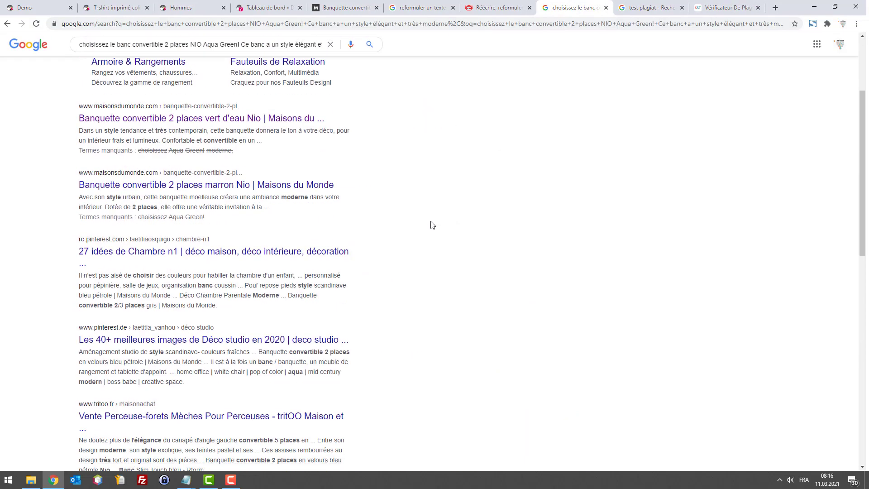
scroll(425, 222, up, 3)
click(643, 10)
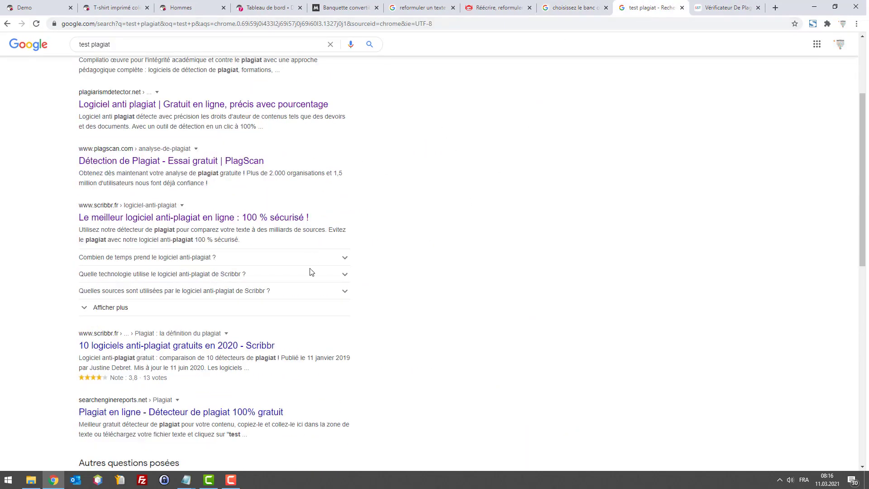
scroll(311, 272, down, 4)
scroll(309, 274, down, 2)
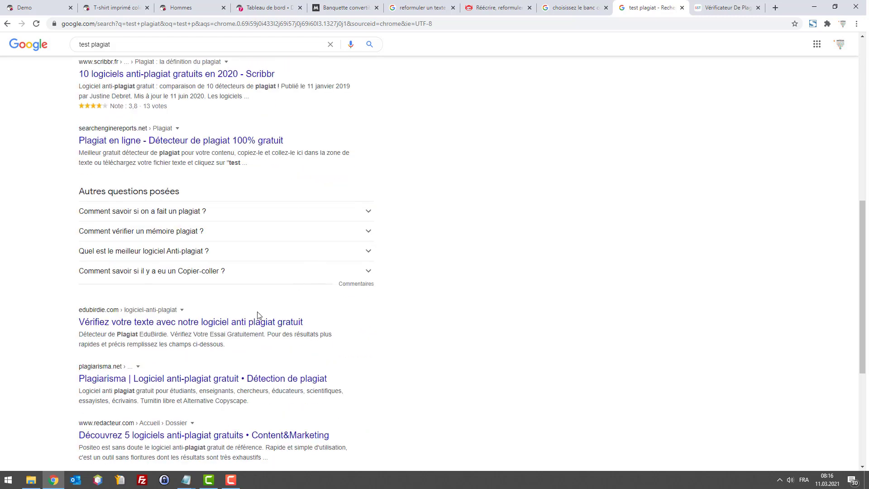
right_click(240, 378)
click(330, 388)
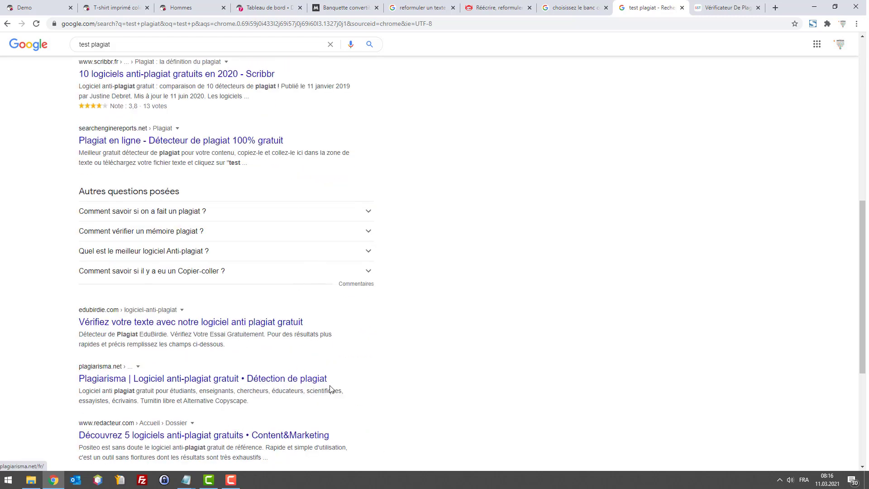
click(659, 8)
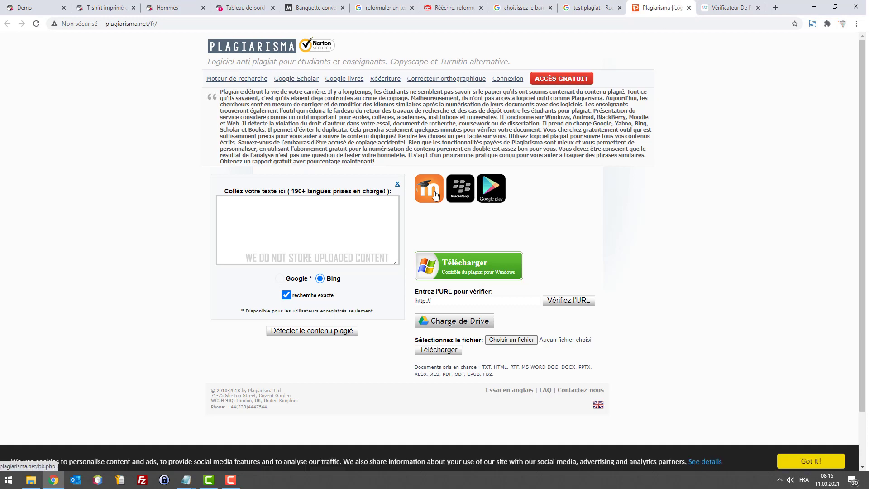
scroll(423, 285, down, 2)
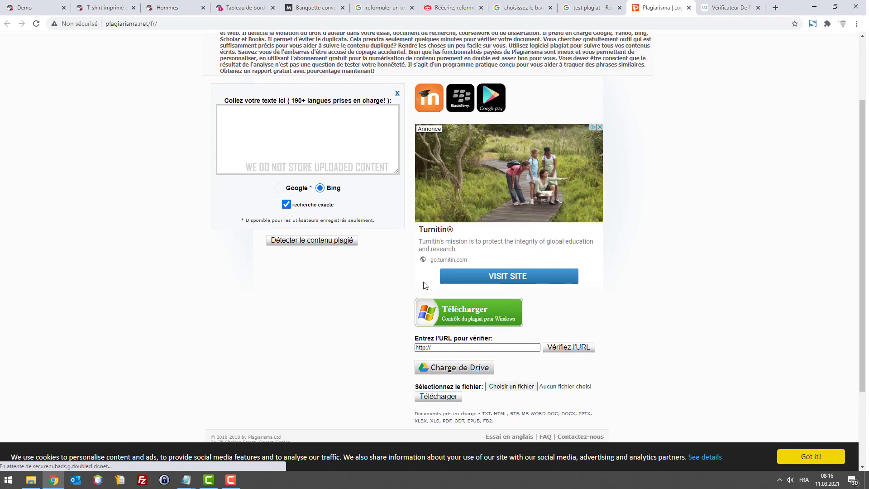
middle_click(659, 4)
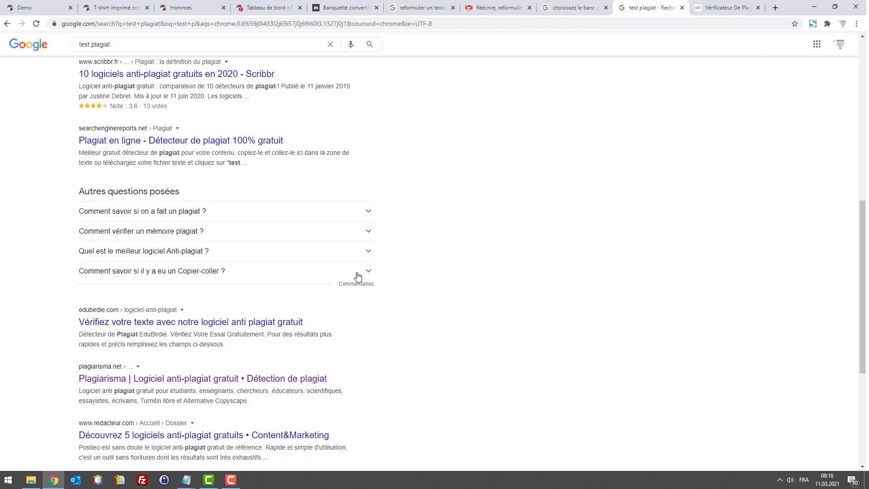
Check the second page of the "test plagiat" results and change the Google search to "test plagiat online checker"
scroll(356, 277, down, 5)
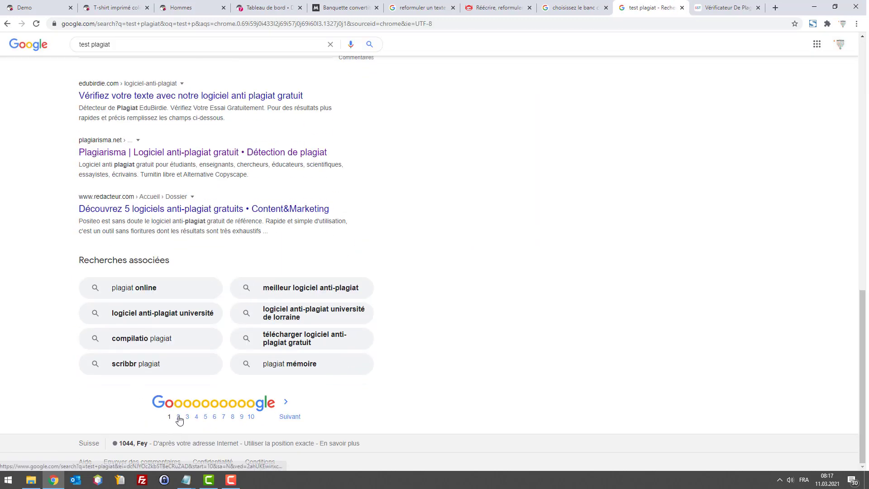
click(177, 416)
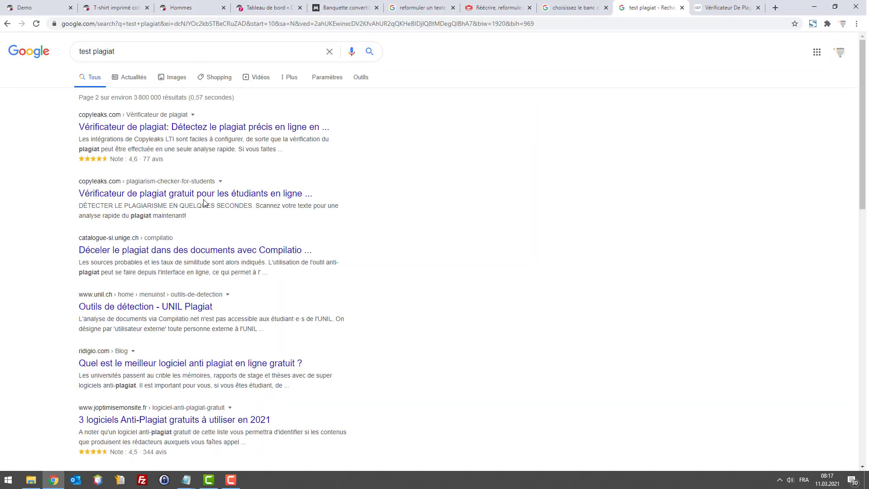
click(142, 51)
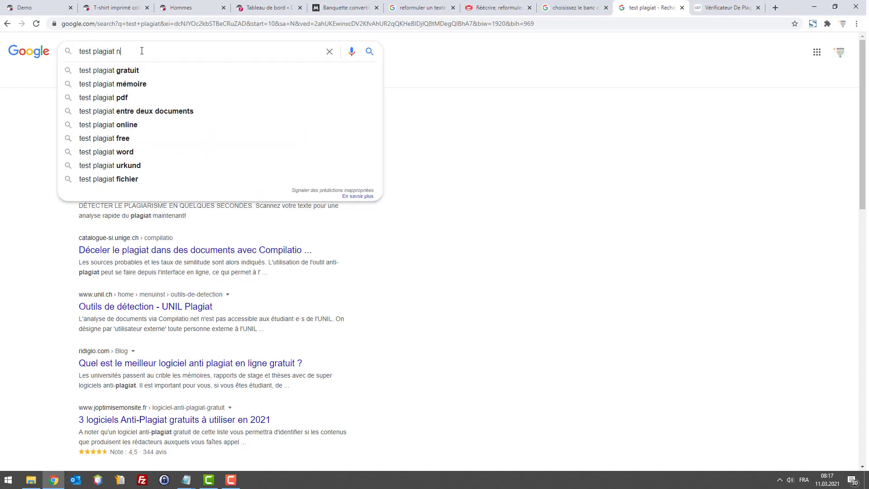
text(online checker)
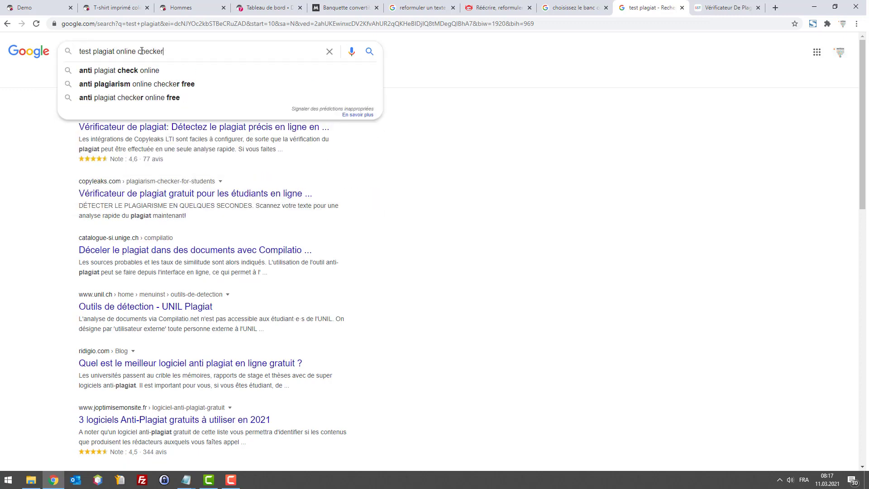
key(Return)
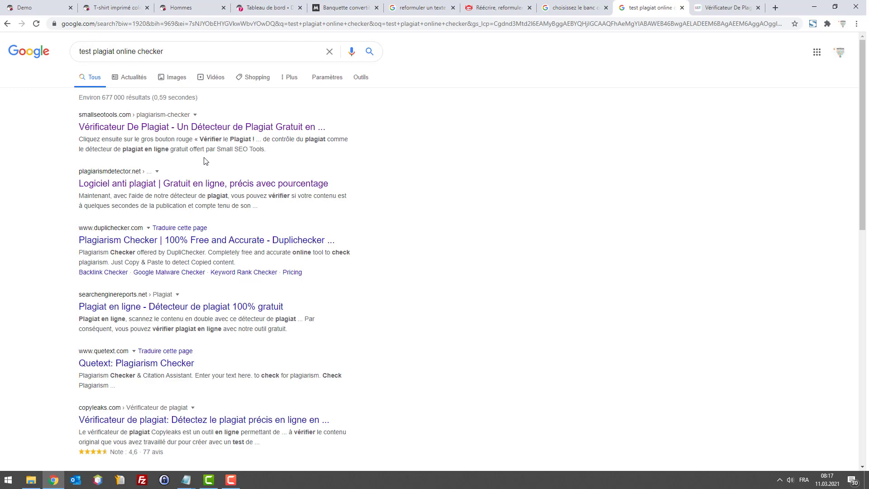
Open the Duplichecker plagiarism checker result in a new tab
right_click(217, 242)
click(240, 248)
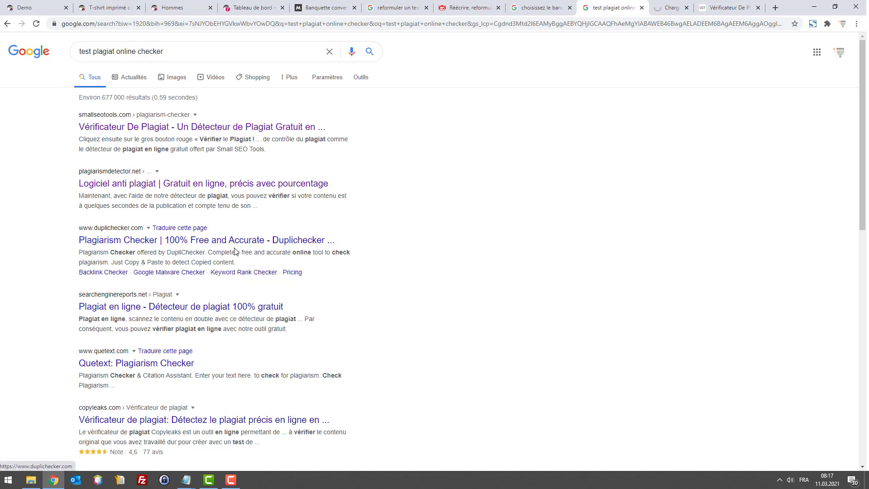
Paste the reworded description starting "Le bois de ce meuble a passé la certification FSC" into Duplichecker and run its plagiarism check
click(661, 7)
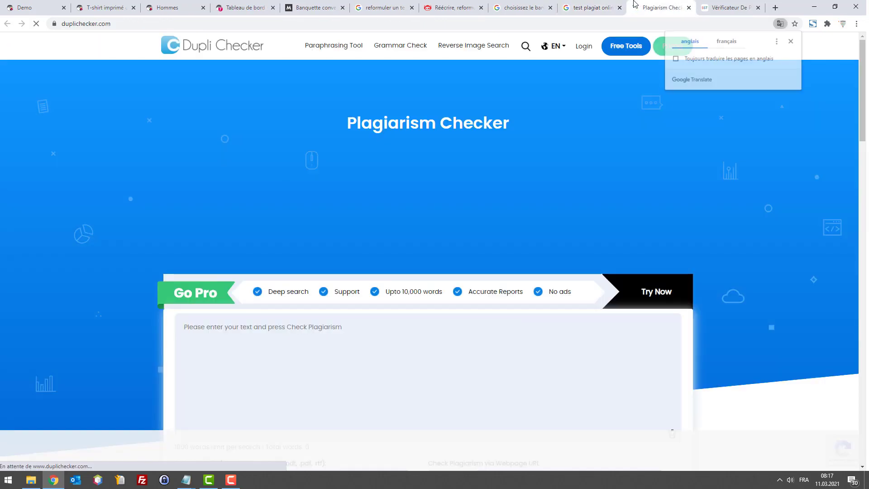
scroll(596, 137, down, 5)
click(436, 142)
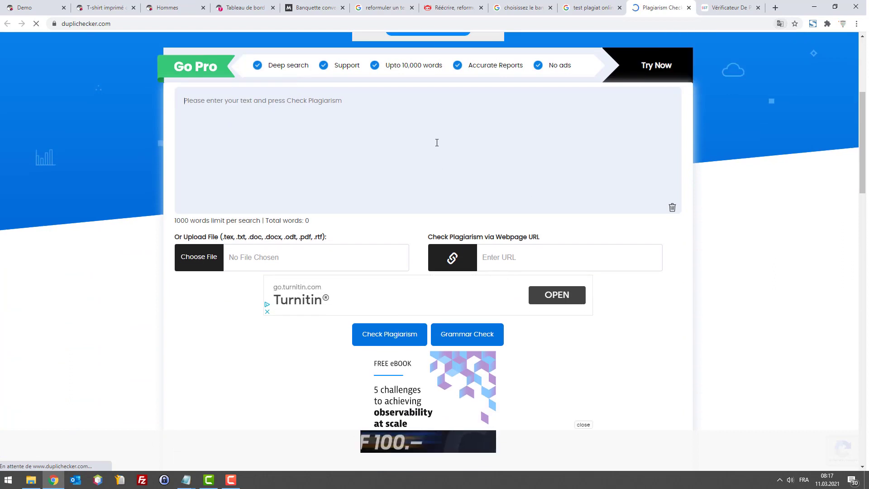
text(Le bois de ce meuble a passé la certification FSC. Le label garantit que le bois provient de forêts gérées de manière responsable: vous pouvez également participer à la protection des forêts et de la biodiversité en choisissant ce produit.  Vivez deux pour la première fois? Pour un petit cocon, choisissez le banc convertible 2 places NIO Aqua Green! Ce banc a un style élégant et très moderne, qui donnera le ton à votre décoration et rendra l'intérieur frais et lumineux. Confortable et facile à aménager, ce banc peut être utilisé comme canapé le jour et comme lit la nuit … la douce couverture blanche vous met mal à l'aise!)
scroll(453, 272, down, 1)
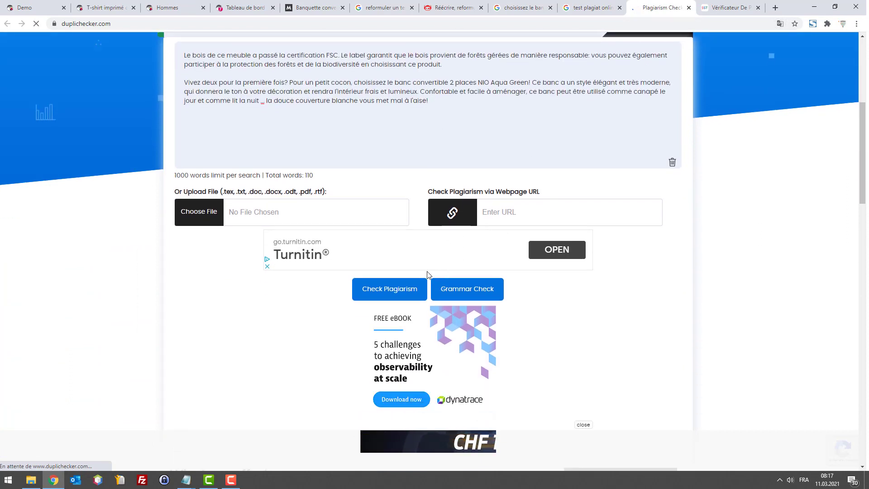
click(400, 289)
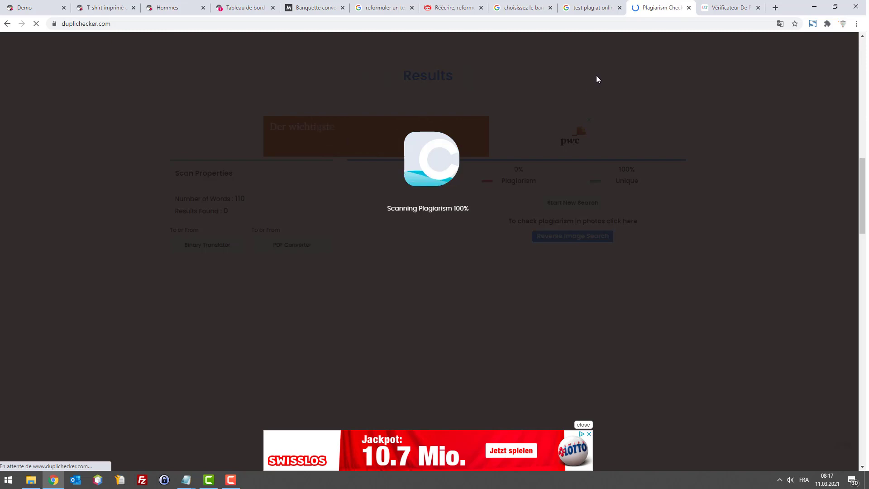
Look over the open Google results and rewriting tool pages, and close the Duplichecker page
click(609, 6)
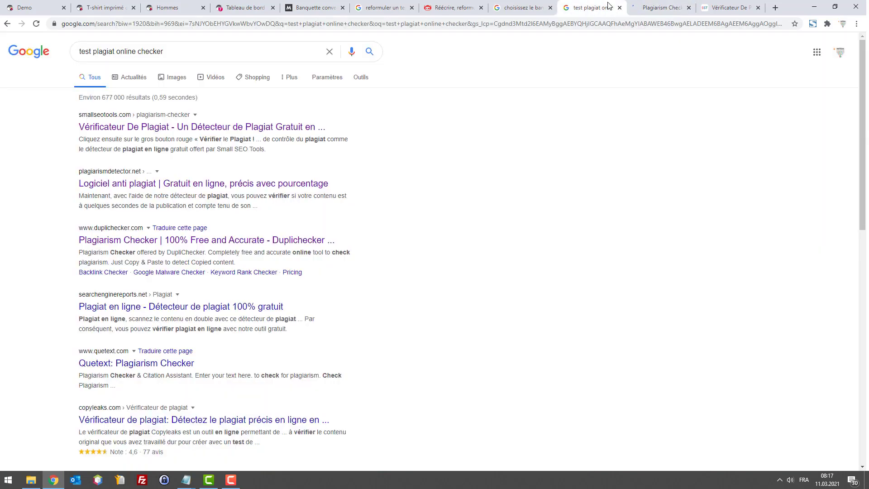
click(538, 6)
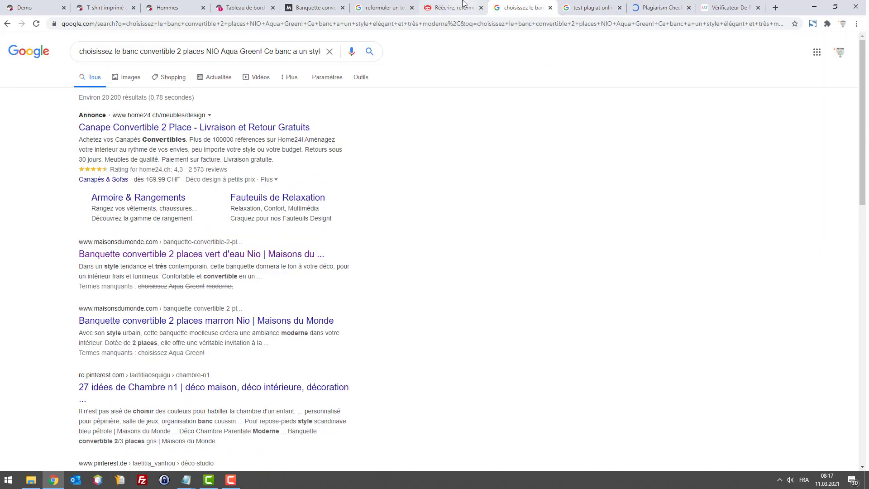
click(464, 5)
click(529, 6)
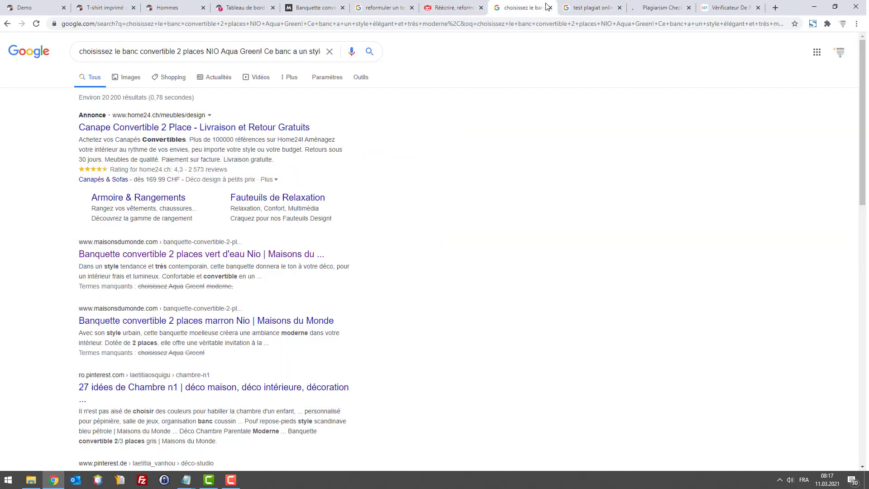
click(664, 7)
click(689, 8)
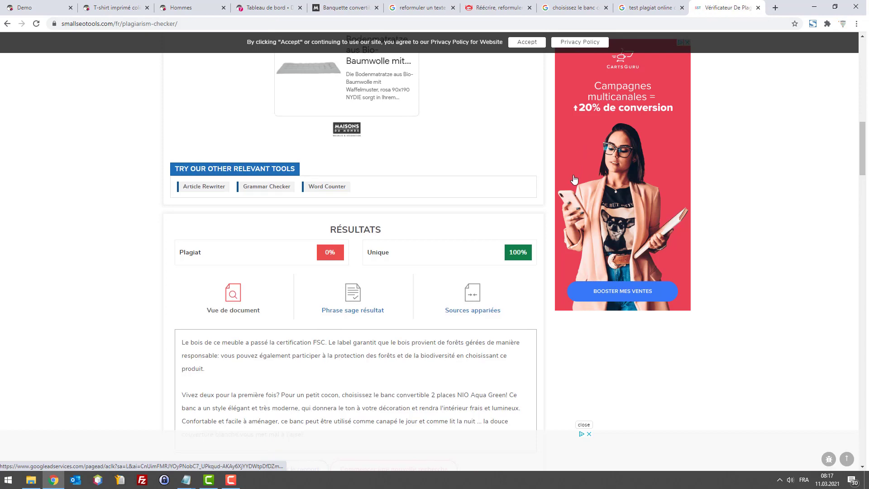
Copy the fragment "e 2 places NIO Aqua Green! Ce banc a un style élégant et très moderne" from the second description in the untitled Notepad file
scroll(582, 138, up, 10)
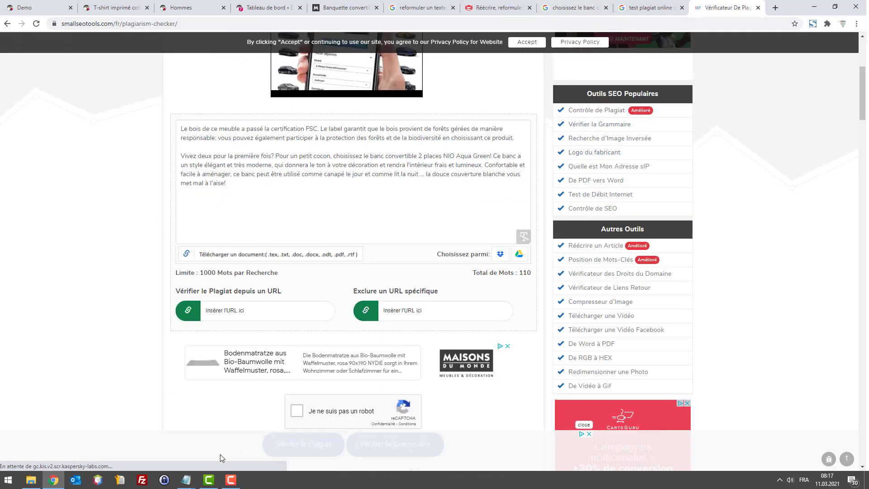
mouse_move(186, 480)
click(204, 447)
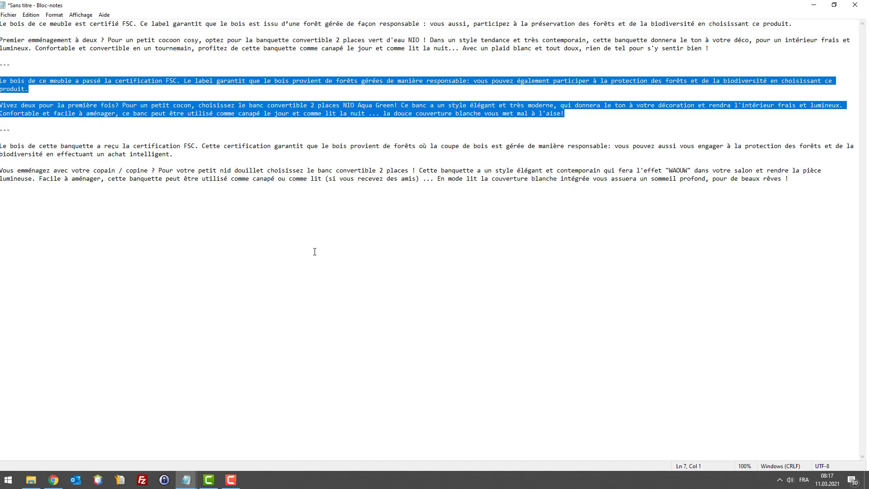
click(477, 109)
drag(471, 103, 362, 106)
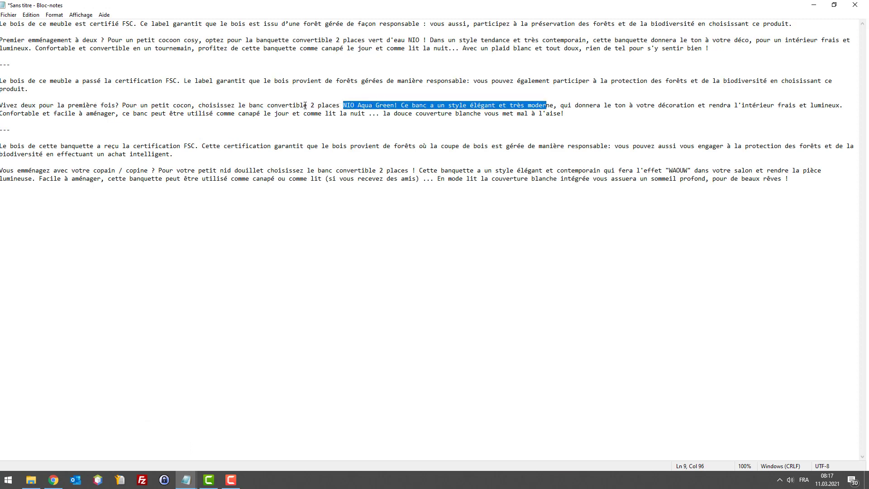
drag(306, 105, 553, 107)
key(ctrl+c)
click(813, 5)
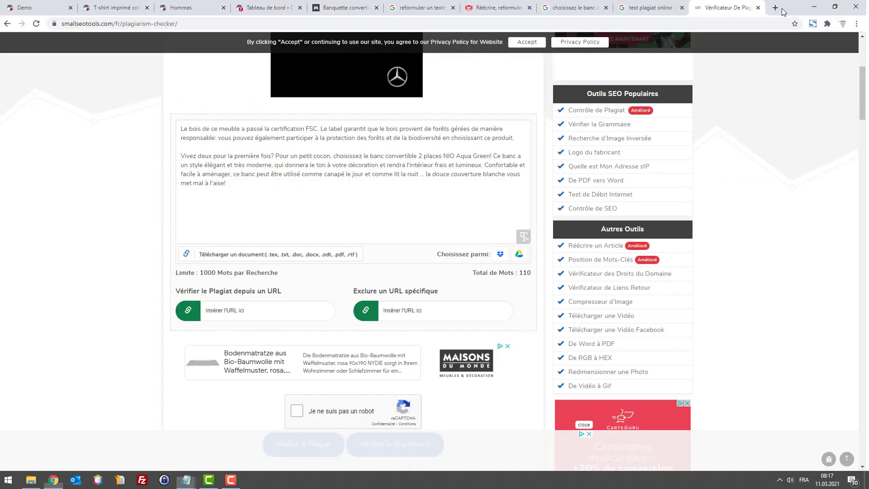
Replace the SmallSEOTools checker text with the copied fragment, pass the robot check and try to run the plagiarism check
key(ctrl+a)
key(ctrl+v)
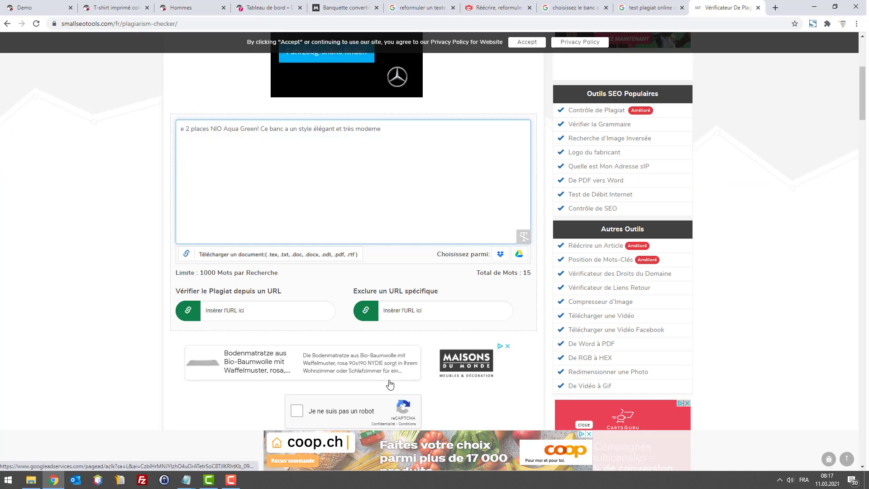
click(297, 412)
scroll(371, 410, down, 1)
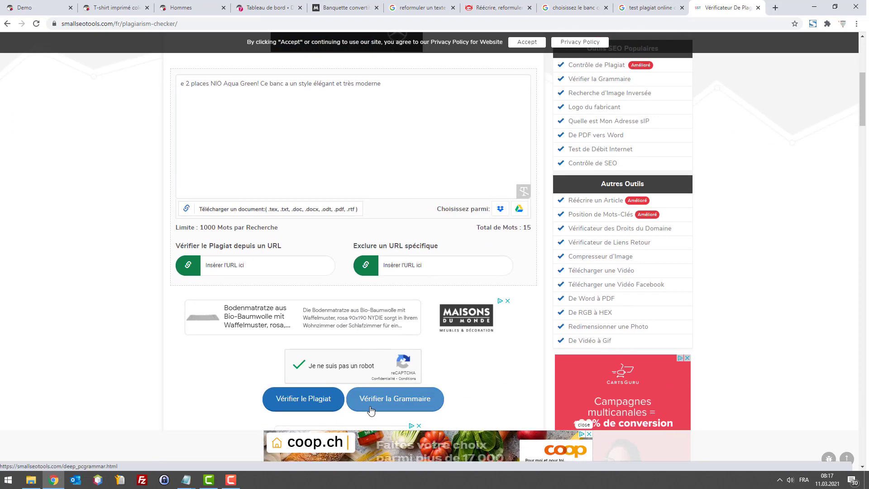
click(317, 401)
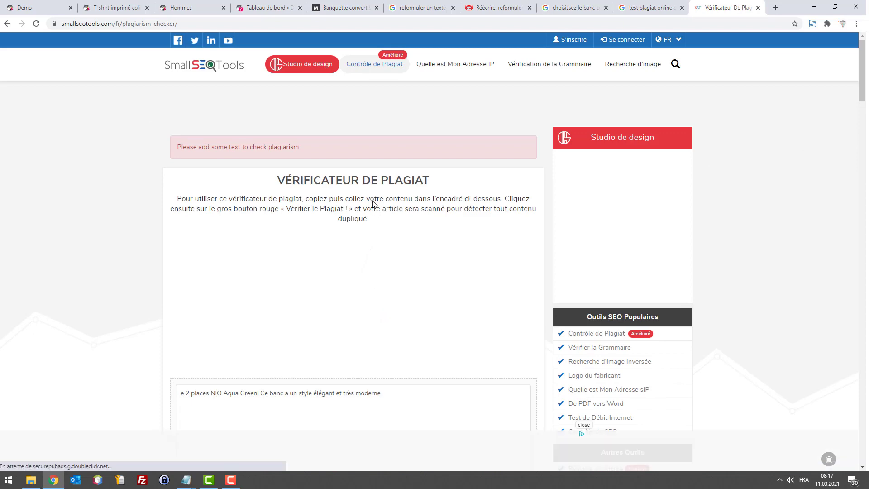
Paste the same short fragment over the checker text again and retry the plagiarism check
scroll(306, 287, down, 3)
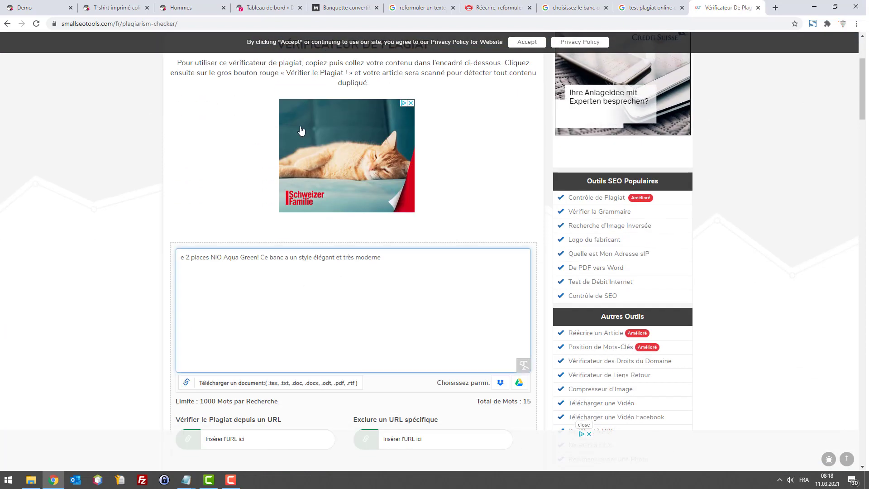
scroll(299, 226, down, 4)
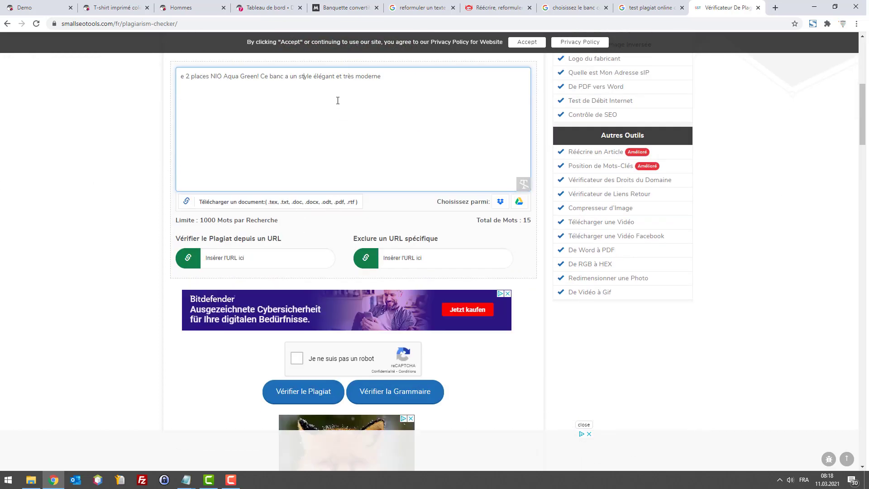
key(ctrl+a)
key(ctrl+v)
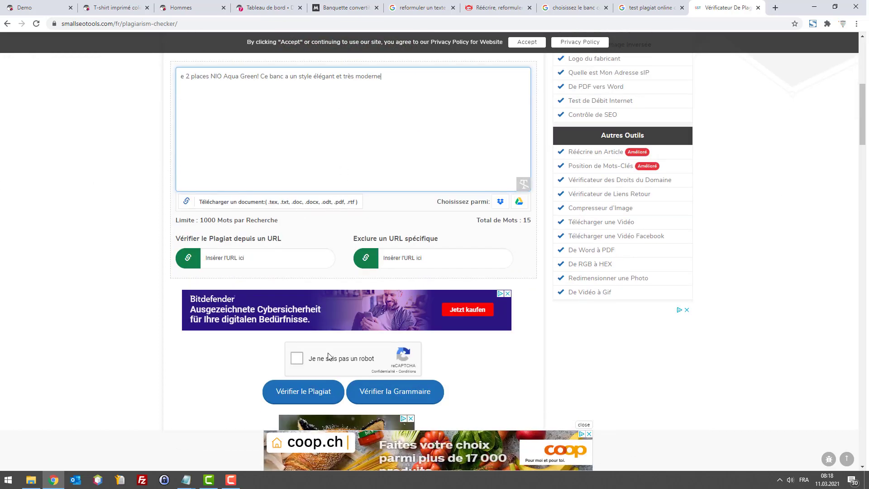
click(297, 359)
click(302, 398)
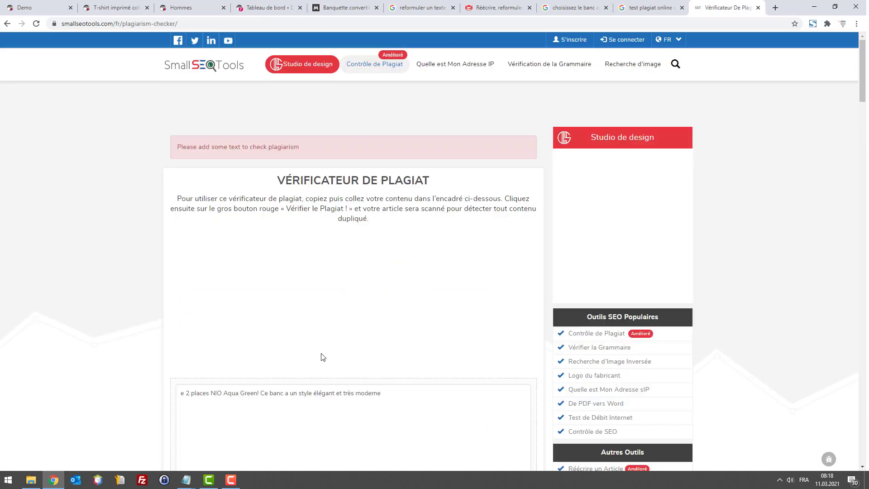
Copy the second description's passage from "Vivez deux pour la première fois?" to "très moderne," in the untitled Notepad file
mouse_move(186, 479)
click(210, 453)
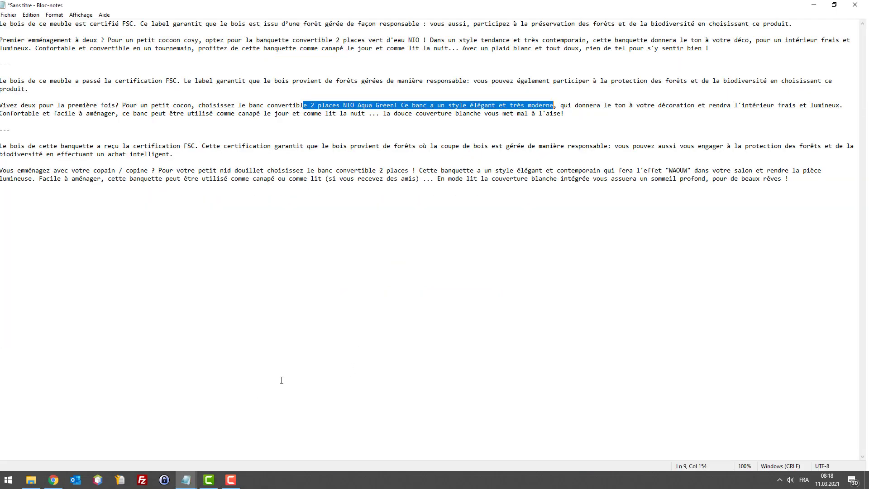
drag(557, 105, 1, 109)
key(ctrl+c)
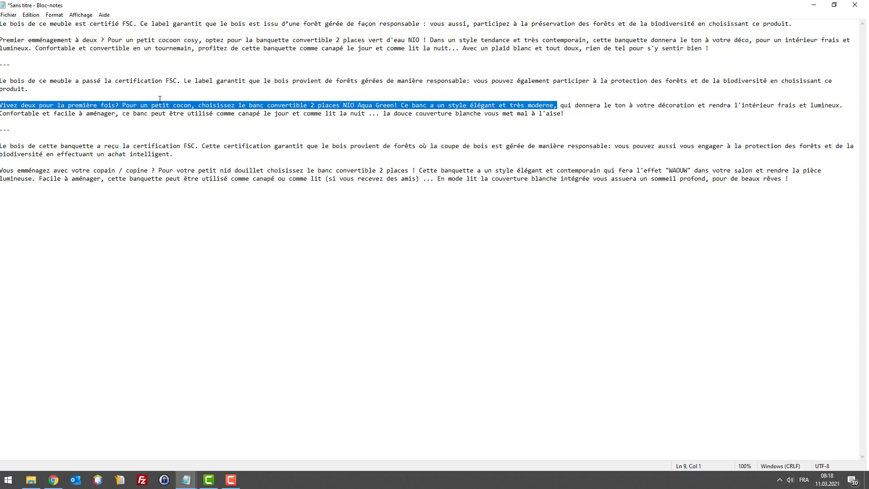
click(815, 6)
Replace the SmallSEOTools checker text with the copied "Vivez deux" passage, pass the robot check, run the plagiarism check and view its results
scroll(409, 310, down, 6)
click(375, 172)
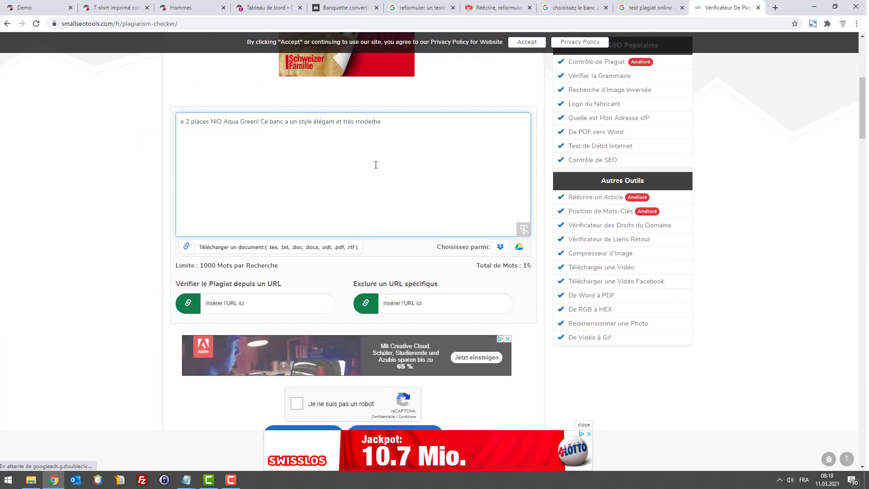
key(ctrl+a)
key(ctrl+v)
scroll(255, 302, down, 3)
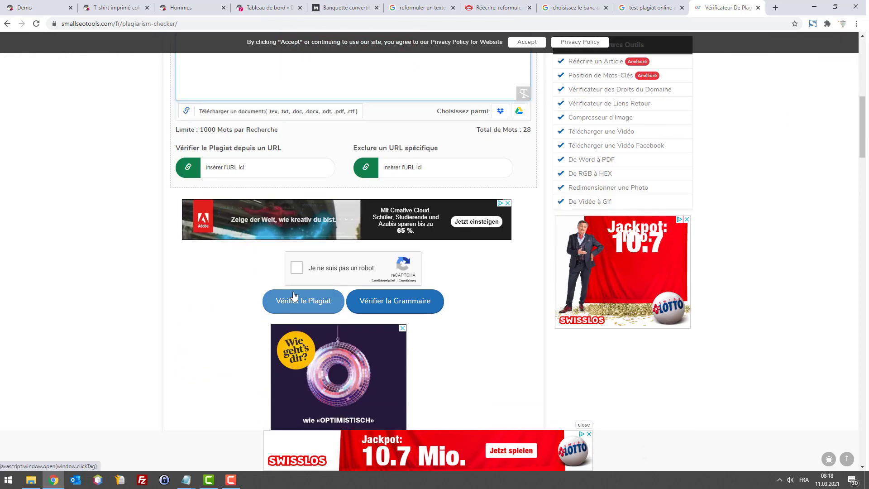
click(297, 267)
click(306, 294)
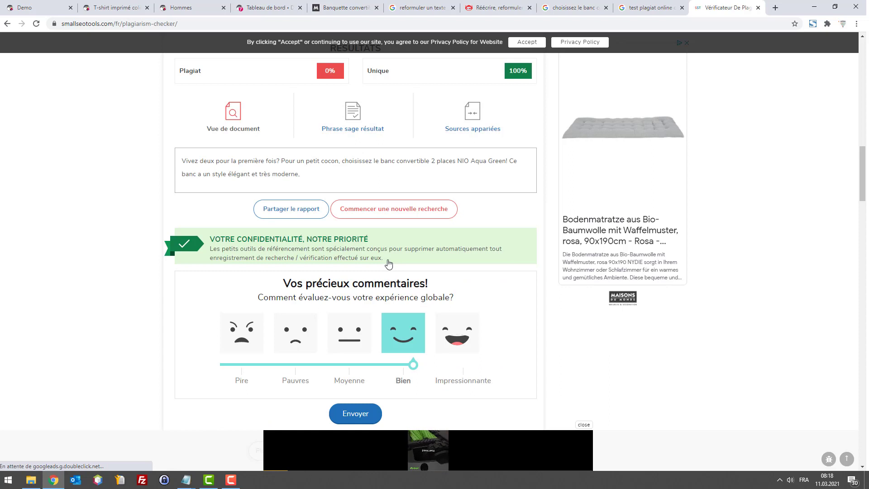
scroll(461, 163, up, 2)
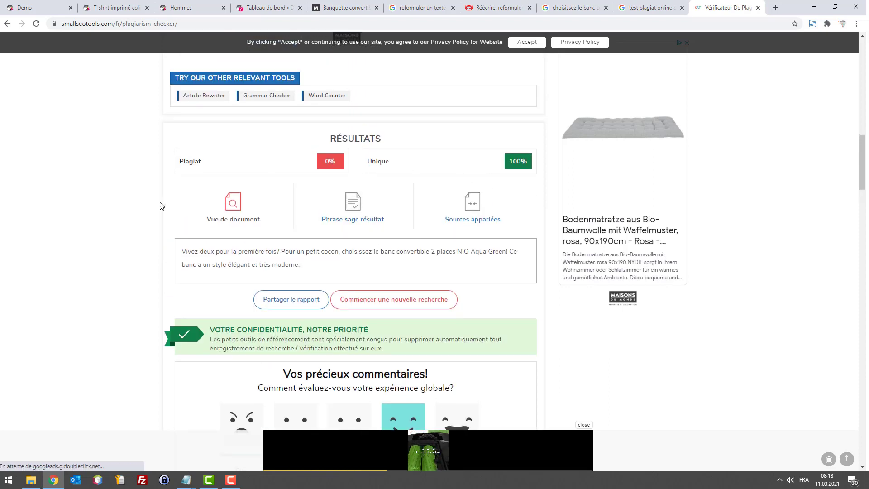
Search Google in a new tab for the passage from "Vivez deux pour la première fois?" to "très moderne,"
mouse_move(189, 481)
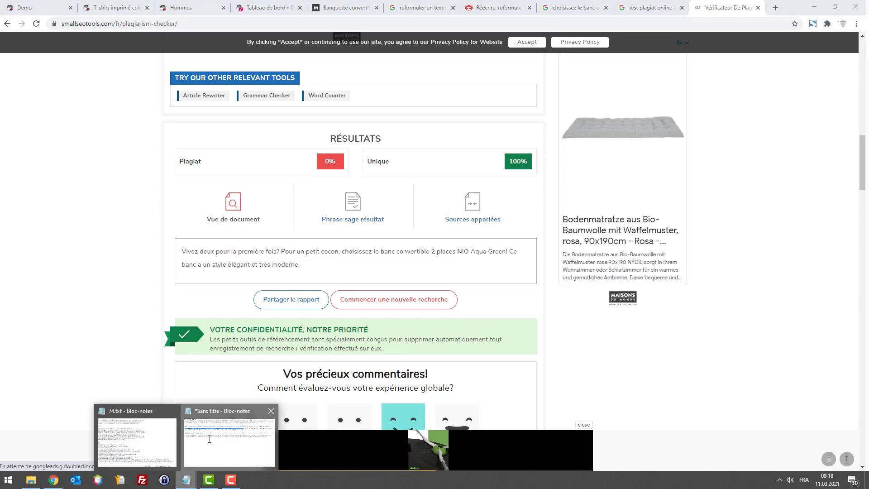
click(230, 441)
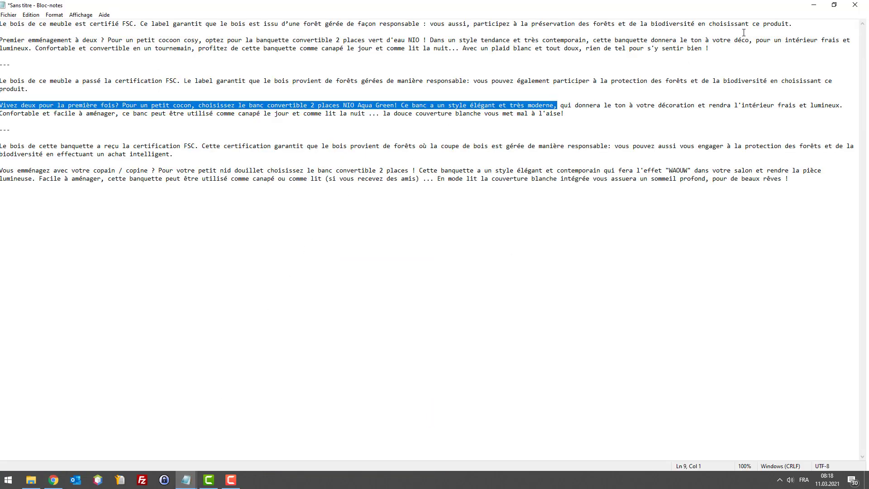
click(813, 5)
key(ctrl+t)
key(ctrl+v)
key(Return)
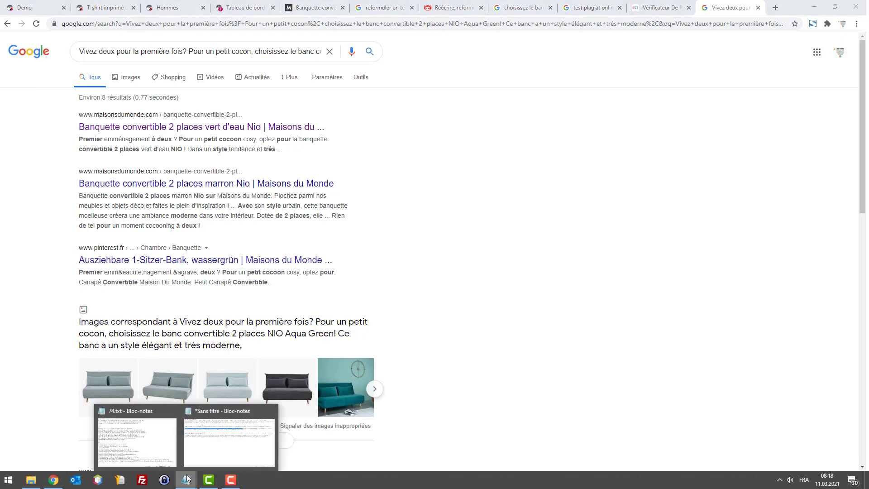
Copy the third description's passage from "Vous emménagez avec votre copain / copine ?" to "élégant et contemporain" in Notepad and search Google for it
mouse_move(186, 480)
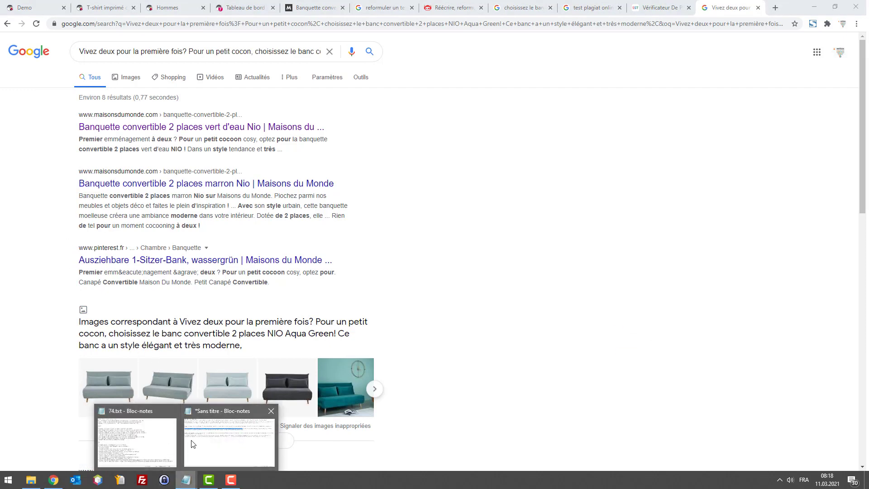
click(193, 444)
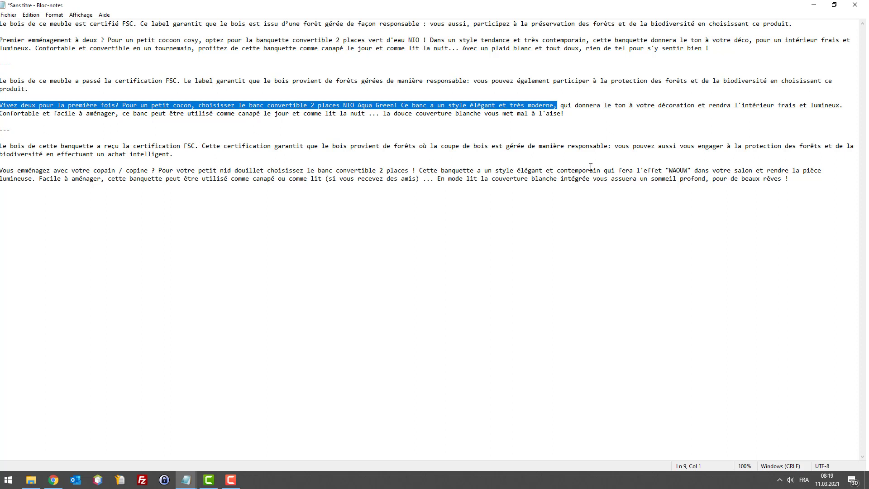
drag(601, 171, 1, 171)
key(ctrl+c)
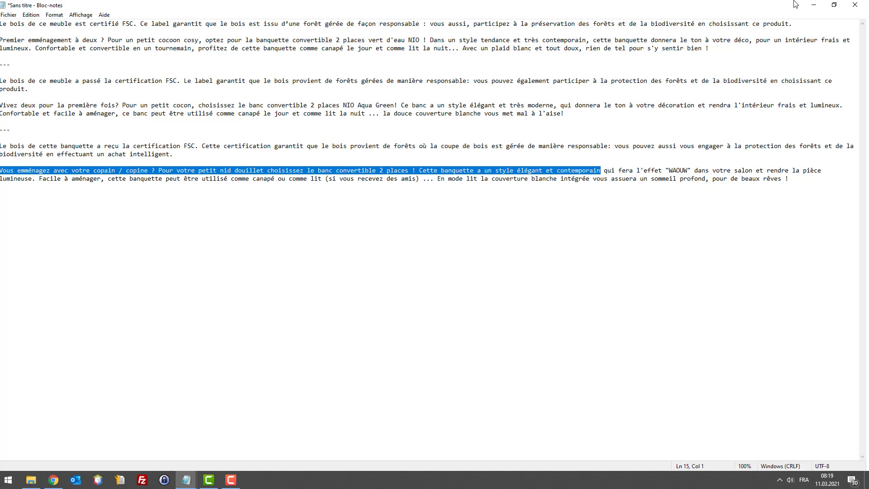
click(813, 4)
click(256, 54)
key(ctrl+v)
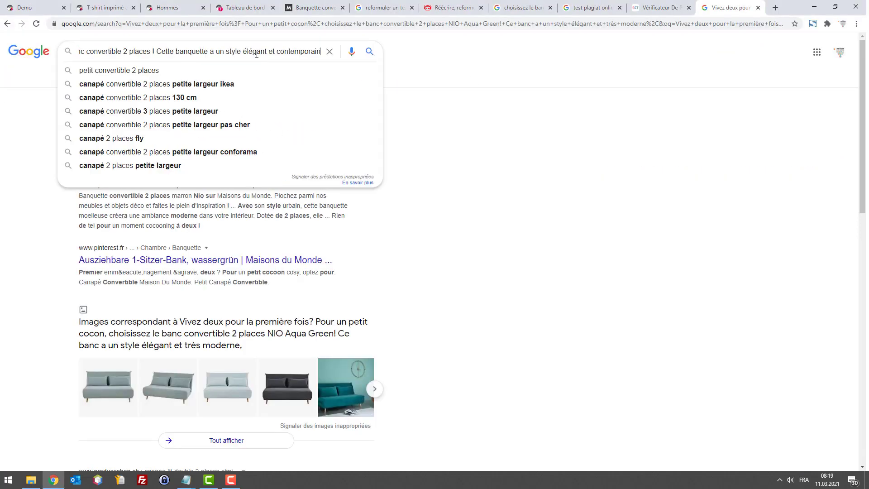
key(Return)
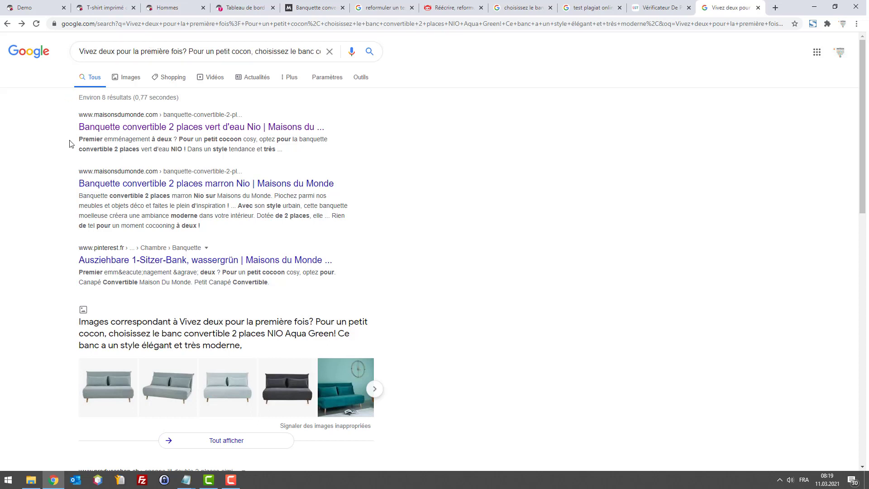
Replace the "Vivez deux" query with the copied "Vous emménagez" passage and run the Google search again
click(194, 53)
key(ctrl+a)
key(ctrl+v)
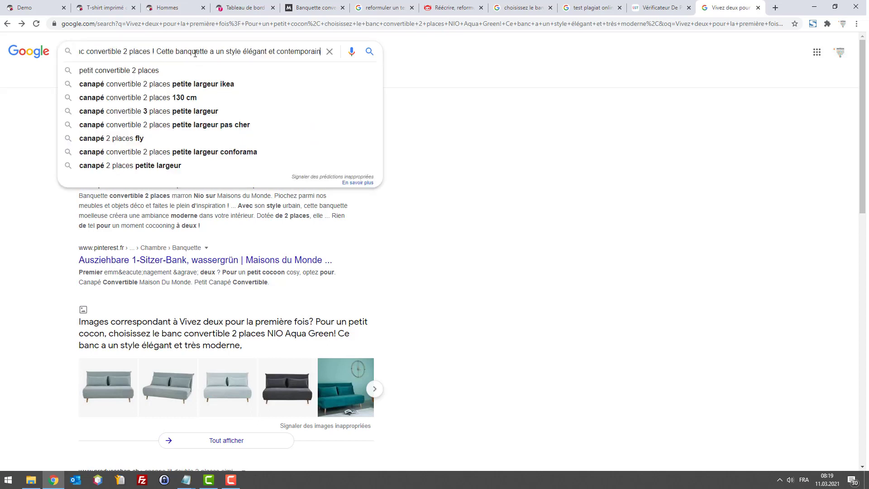
key(Return)
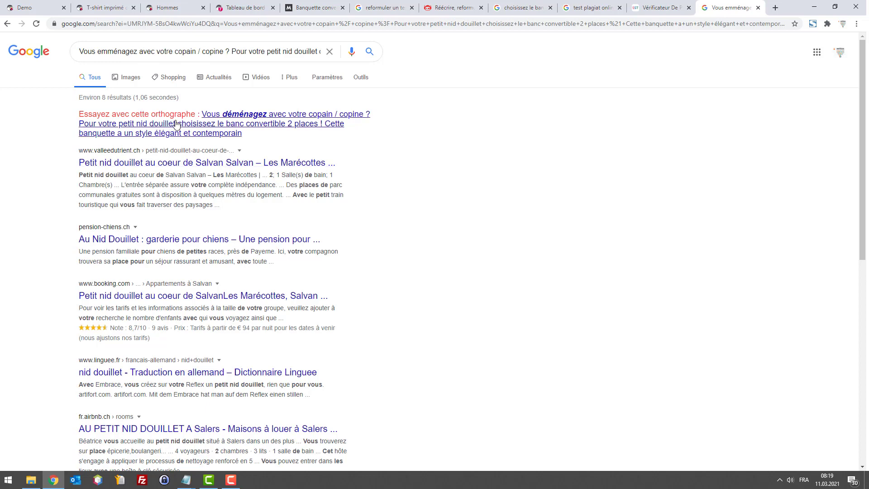
Compare the second and third product descriptions in the untitled Notepad document, highlighting each one in full
mouse_move(186, 479)
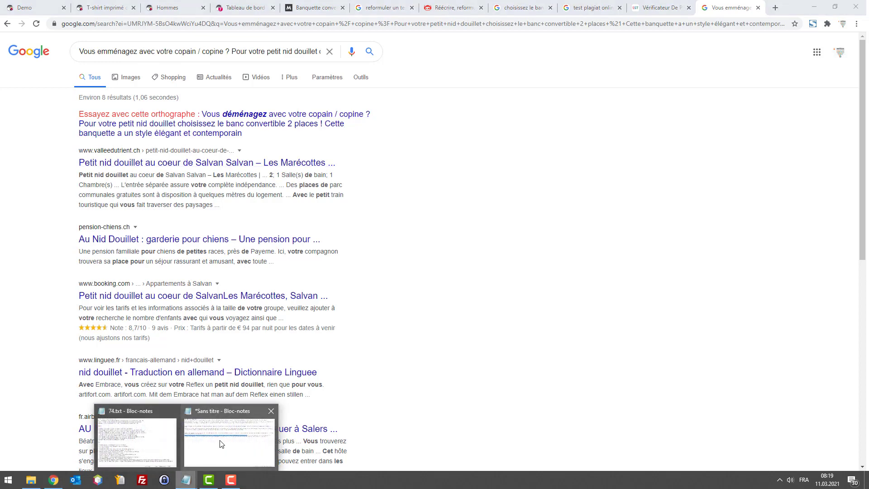
click(221, 442)
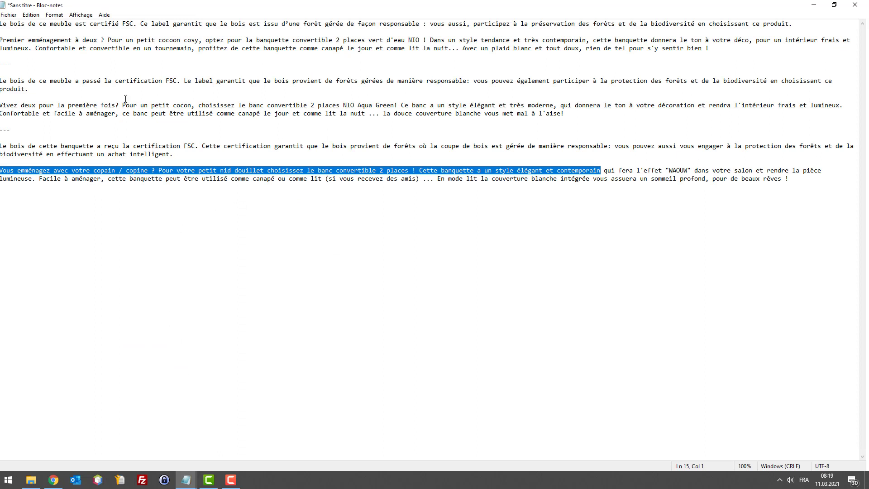
drag(618, 122, 1, 78)
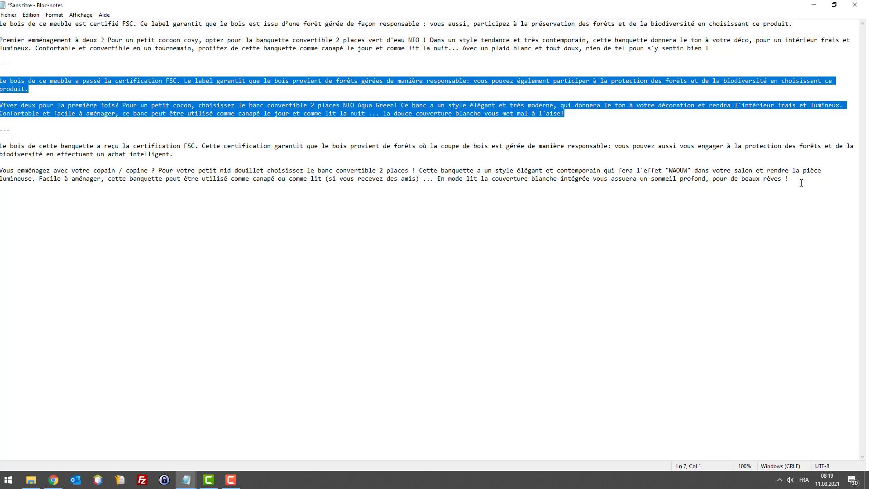
drag(802, 183, 1, 146)
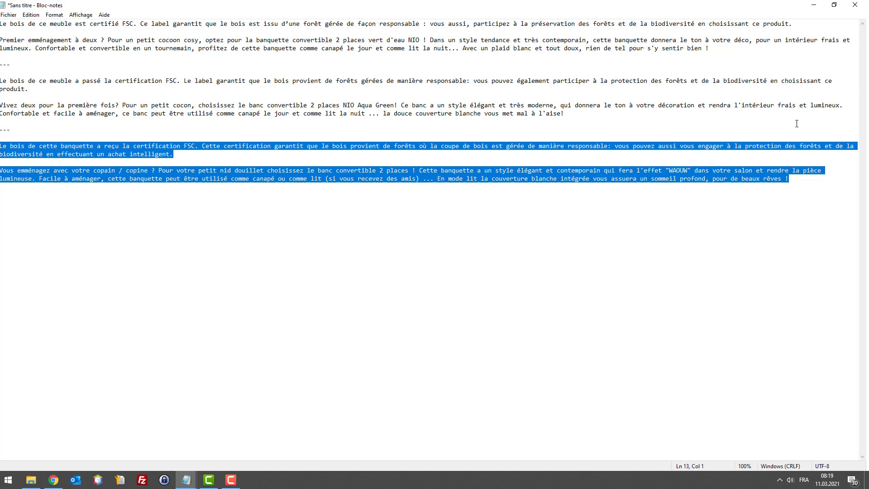
drag(809, 178, 1, 146)
Switch to Chrome and examine the demo shop's home page and the "T-shirt imprimé colibri" product page with its descriptions
click(53, 480)
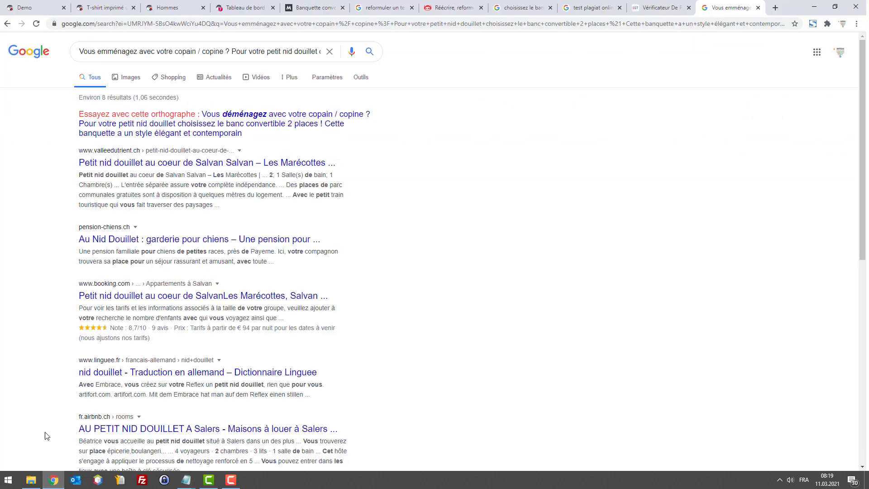
click(24, 7)
click(104, 7)
scroll(560, 233, down, 5)
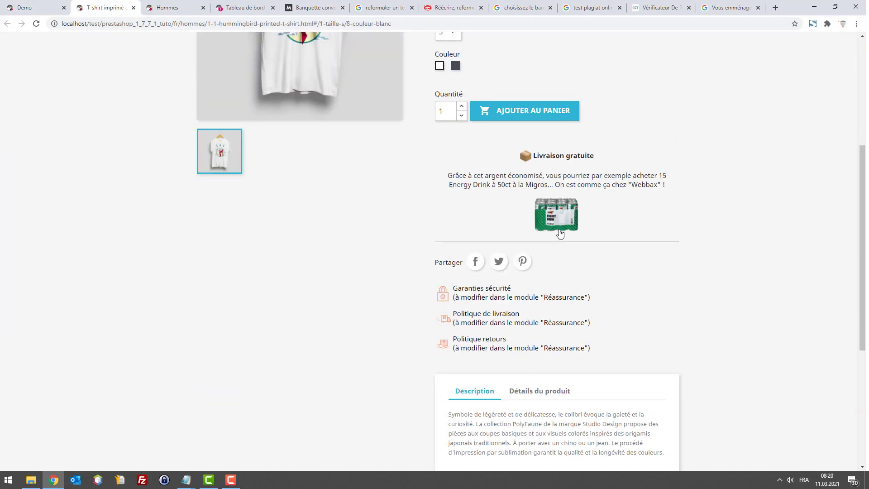
scroll(560, 231, up, 5)
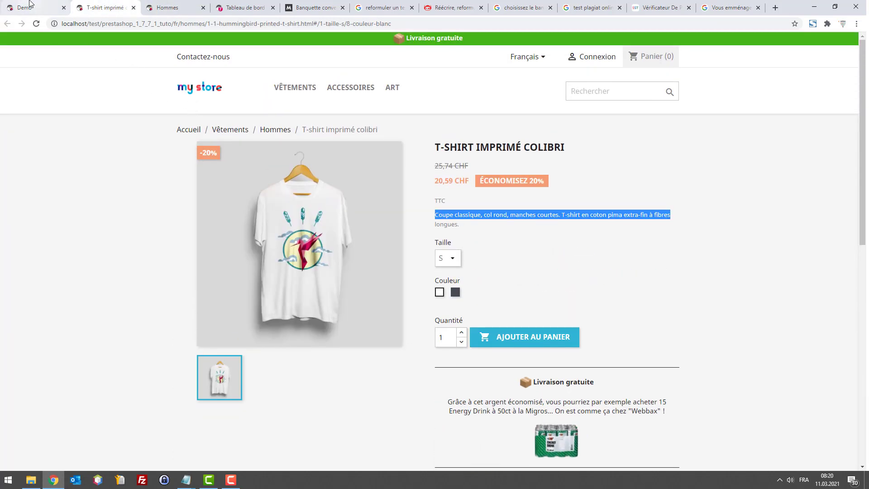
click(30, 3)
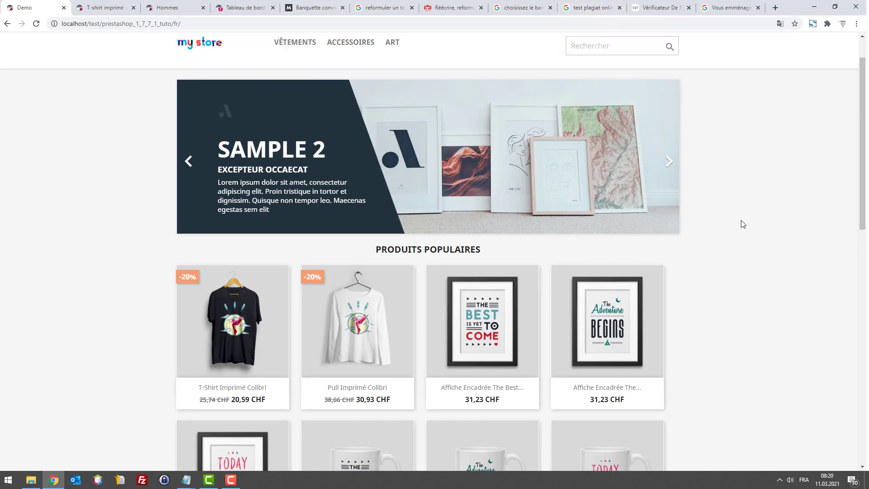
click(97, 5)
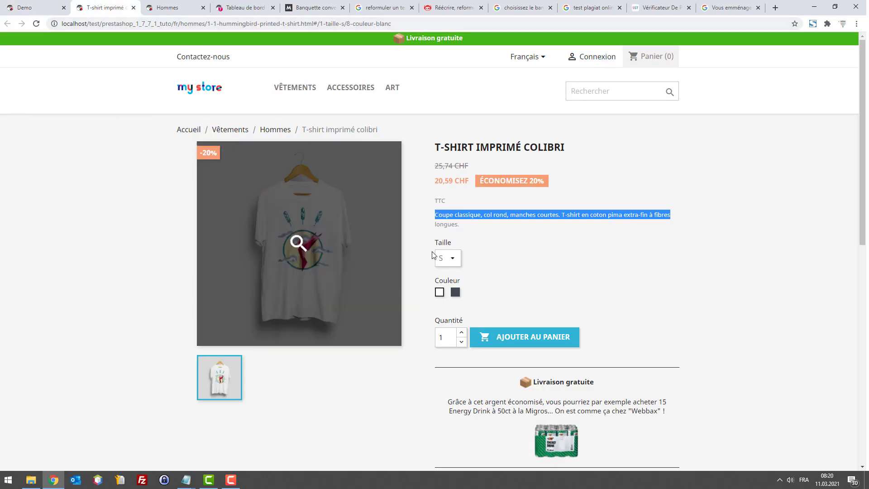
Return to the untitled Notepad document and review the third description's passage starting at "Cette banquette a un style élégant et contemporain"
click(731, 8)
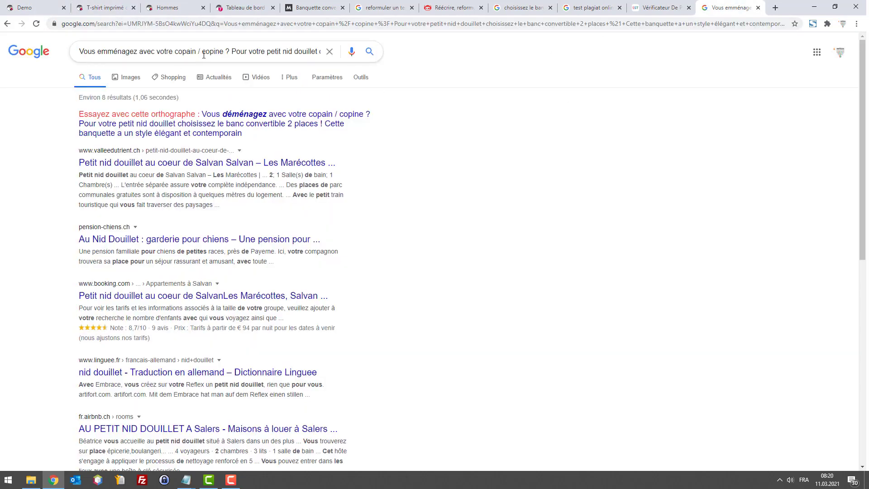
mouse_move(185, 483)
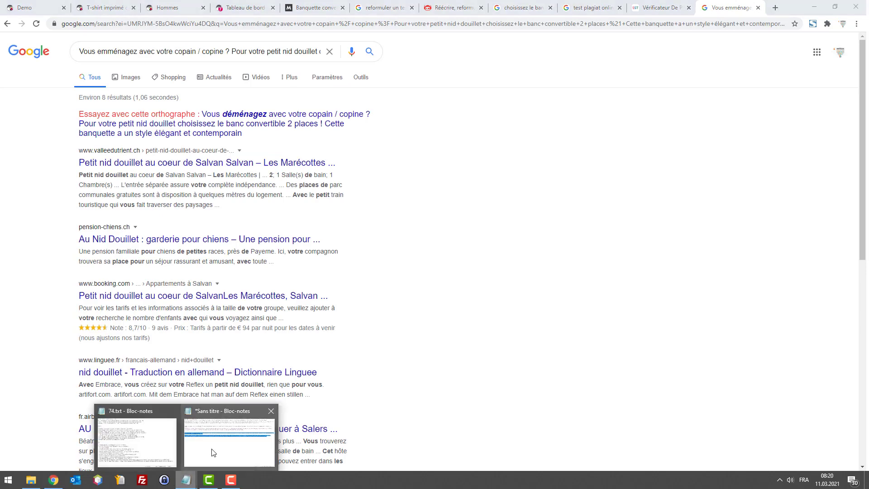
click(215, 450)
click(344, 178)
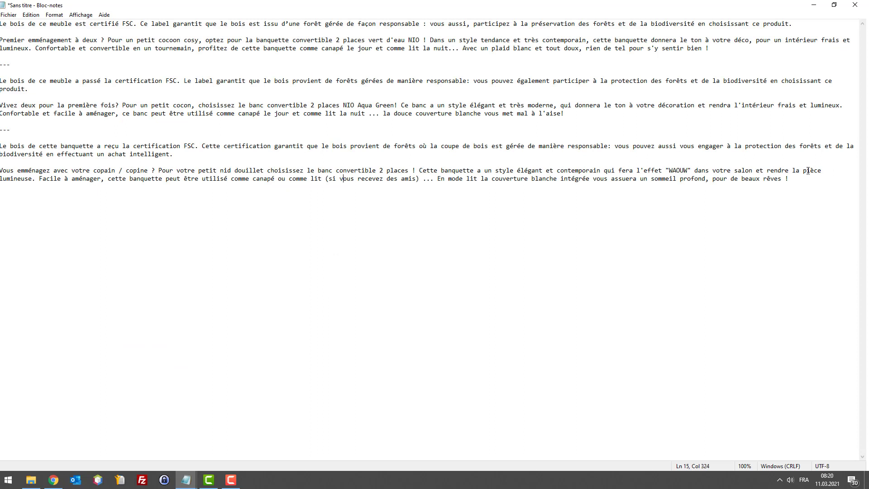
drag(425, 170, 134, 179)
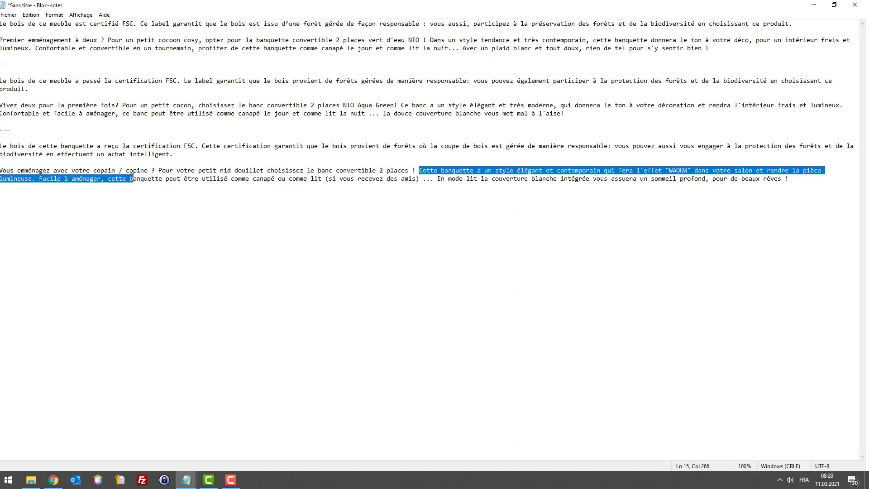
click(132, 178)
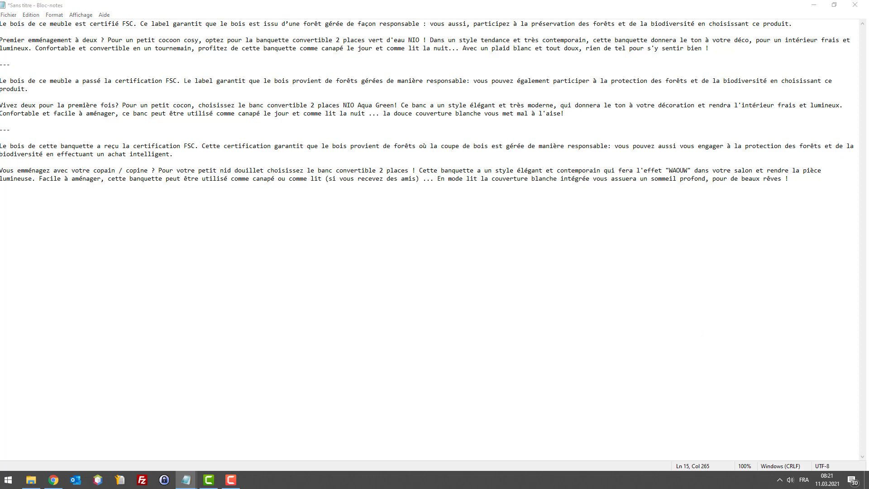
Open the article webbax.ch/2017/07/05/creer-du-contenu-interessant-en-etant-nul-en-redaction/ in a new Chrome tab
click(53, 480)
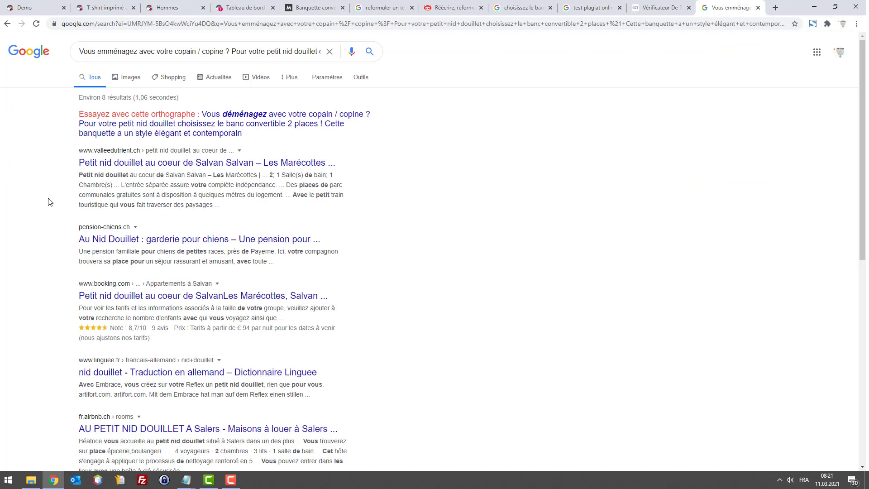
key(ctrl+t)
text(https://www.webbax.ch/2017/07/05/creer-du-contenu-interessant-en-etant-nul-en-redaction/)
key(Return)
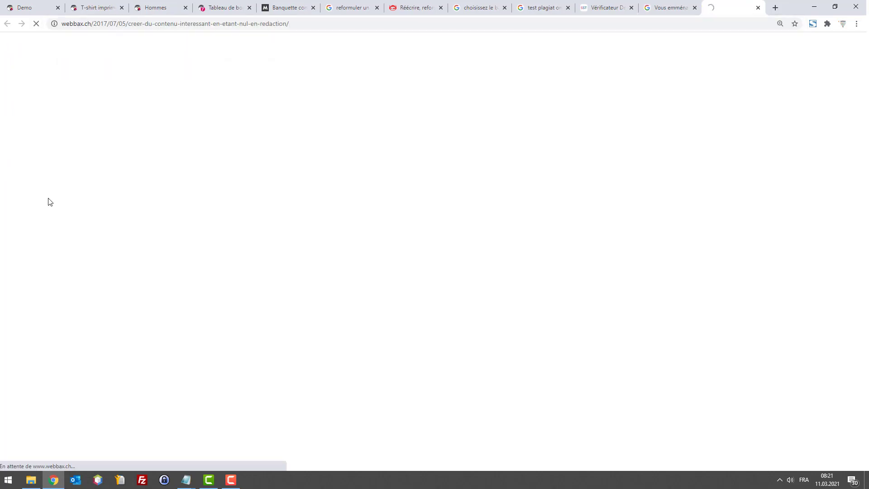
Skim the article "Créer du contenu intéressant en étant nul en rédaction" from its title to its comments and return to the demo shop's home page
scroll(399, 208, down, 5)
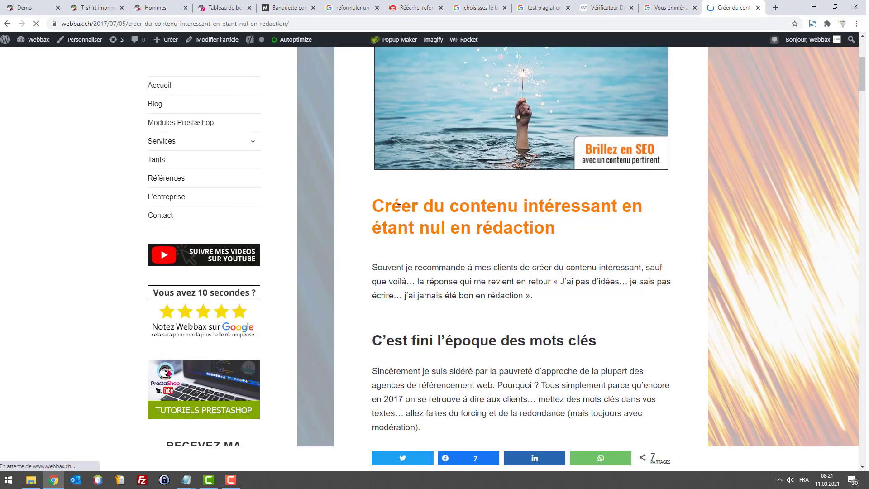
scroll(398, 208, down, 20)
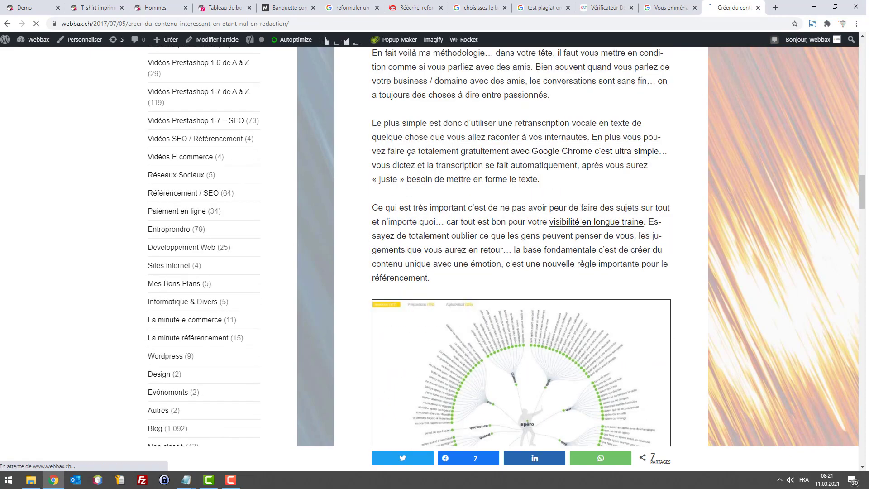
scroll(582, 207, down, 7)
scroll(724, 243, up, 14)
scroll(705, 234, up, 15)
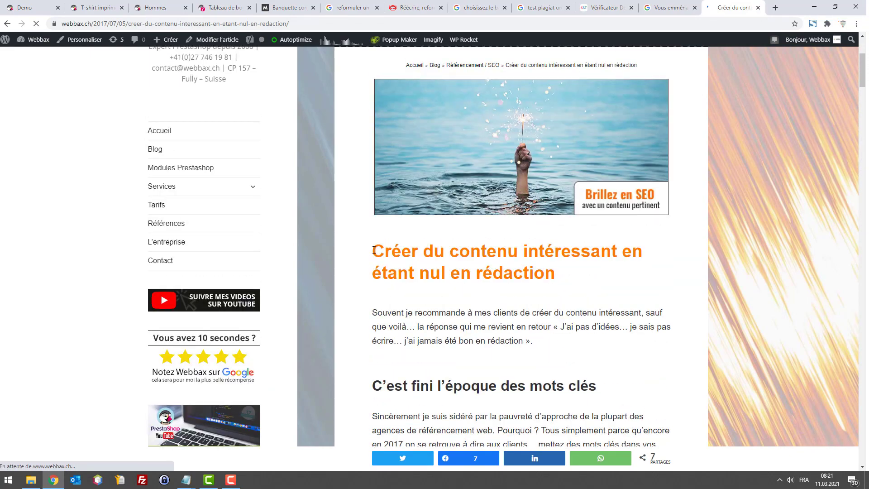
scroll(724, 236, down, 20)
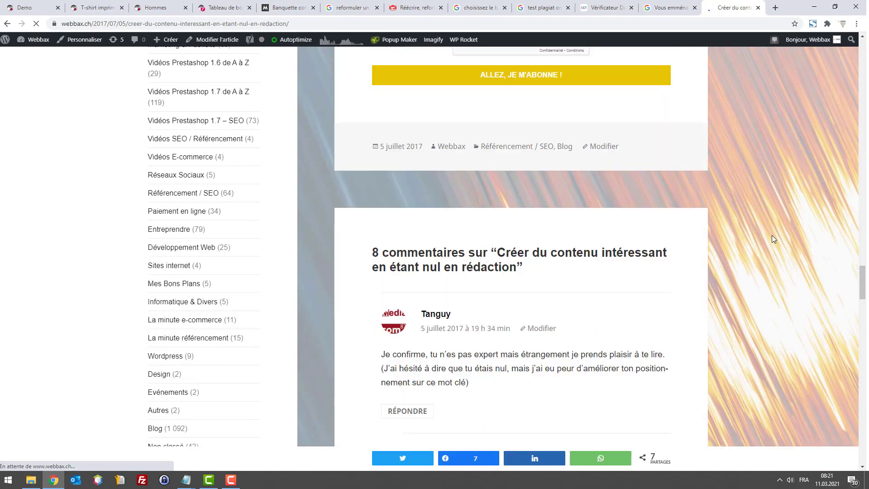
scroll(772, 235, up, 20)
scroll(652, 235, up, 6)
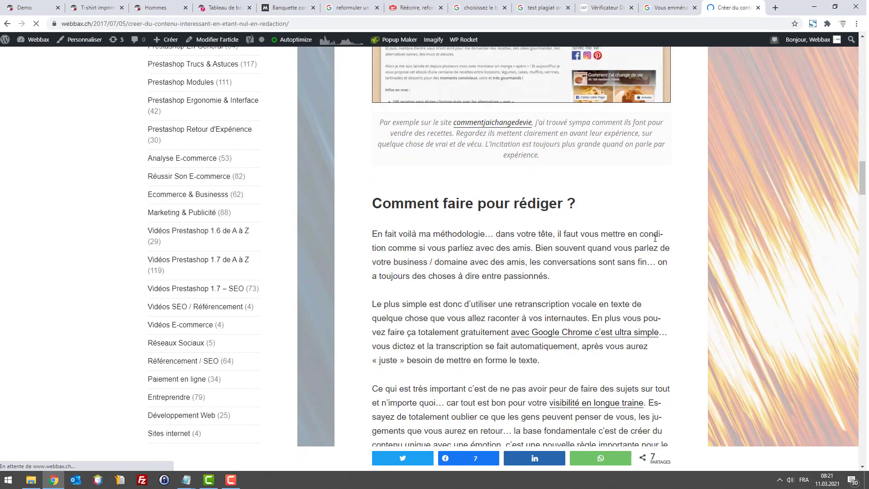
scroll(653, 239, down, 4)
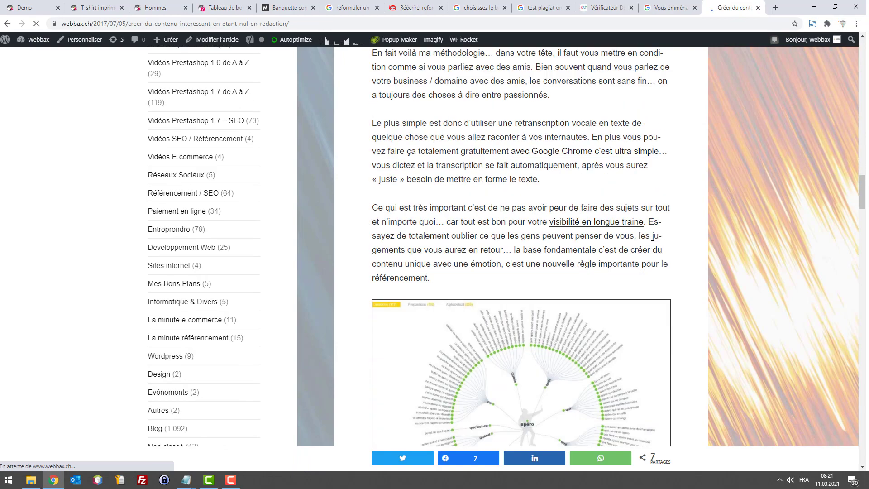
scroll(653, 236, down, 2)
scroll(670, 226, up, 15)
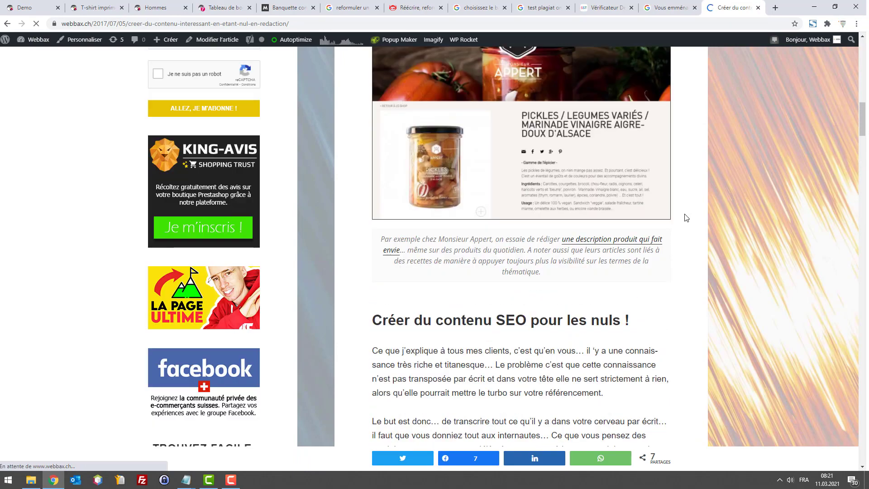
scroll(686, 218, up, 12)
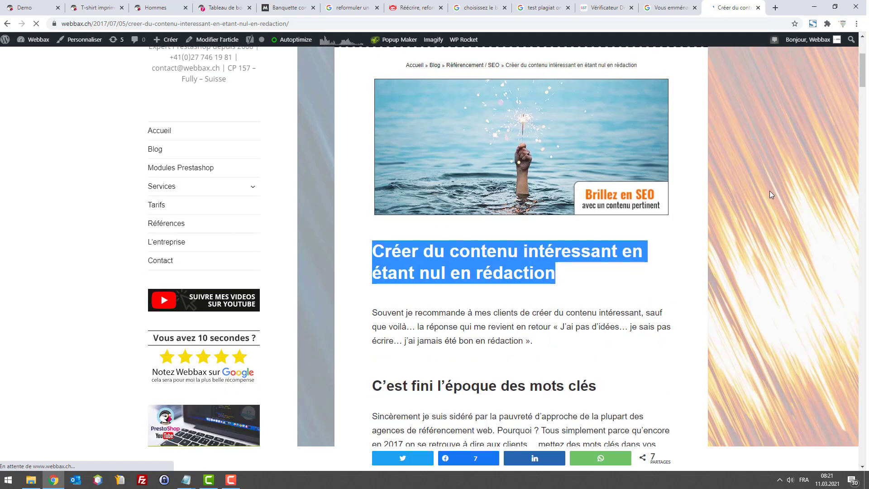
scroll(760, 188, up, 4)
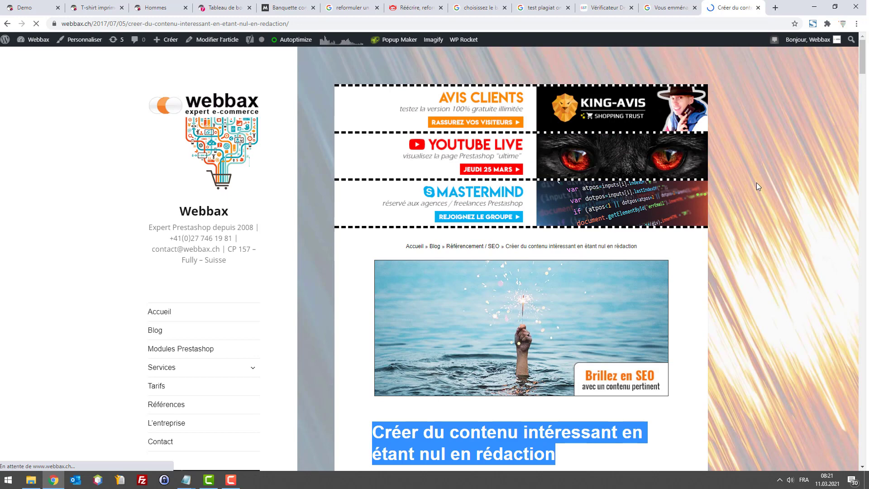
click(780, 232)
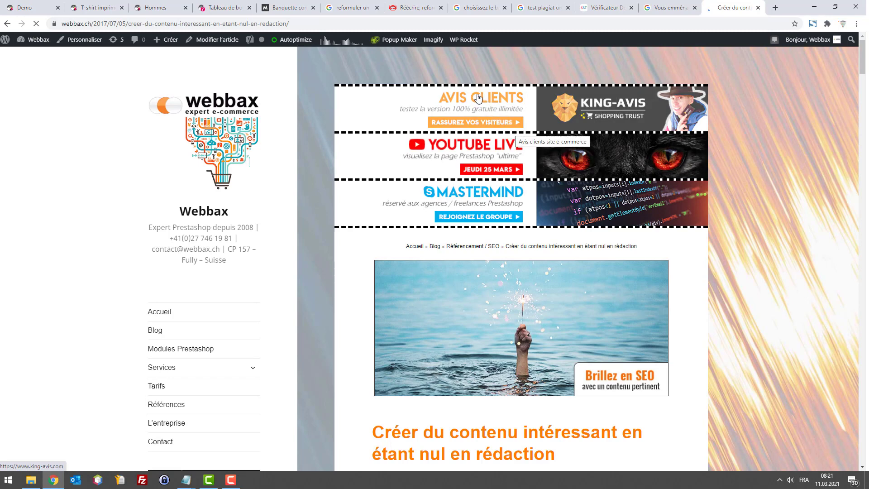
click(63, 4)
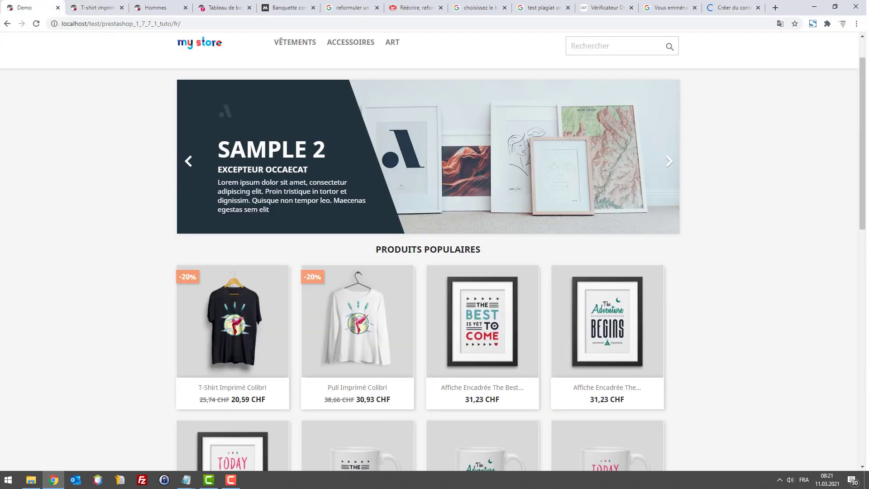